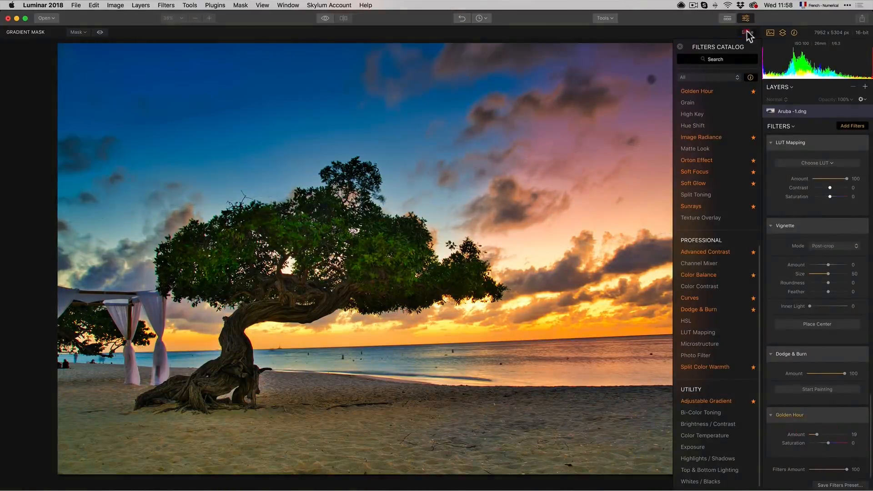
Step: Crop the photo to a 16:9 aspect ratio, straightening it by about 2°, and apply the crop
{"action": "left_click", "coordinate": [751, 34]}
{"action": "left_click", "coordinate": [606, 19]}
{"action": "left_click", "coordinate": [611, 55]}
{"action": "left_click", "coordinate": [113, 33]}
{"action": "left_click", "coordinate": [104, 86]}
{"action": "left_click_drag", "start_coordinate": [114, 440], "coordinate": [139, 434]}
{"action": "left_click_drag", "start_coordinate": [264, 359], "coordinate": [263, 337]}
{"action": "left_click_drag", "start_coordinate": [143, 432], "coordinate": [155, 425]}
{"action": "left_click_drag", "start_coordinate": [772, 153], "coordinate": [776, 164]}
{"action": "left_click", "coordinate": [315, 33]}
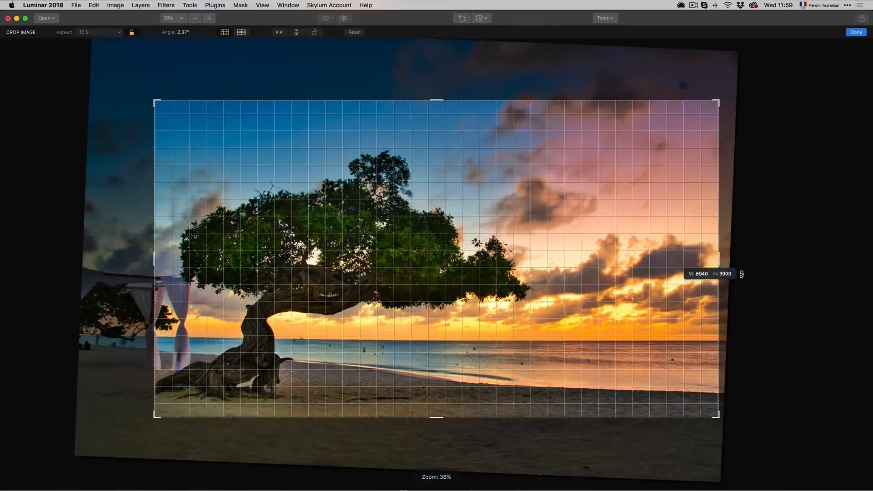
{"action": "left_click_drag", "start_coordinate": [738, 271], "coordinate": [740, 276]}
{"action": "left_click_drag", "start_coordinate": [155, 417], "coordinate": [138, 427]}
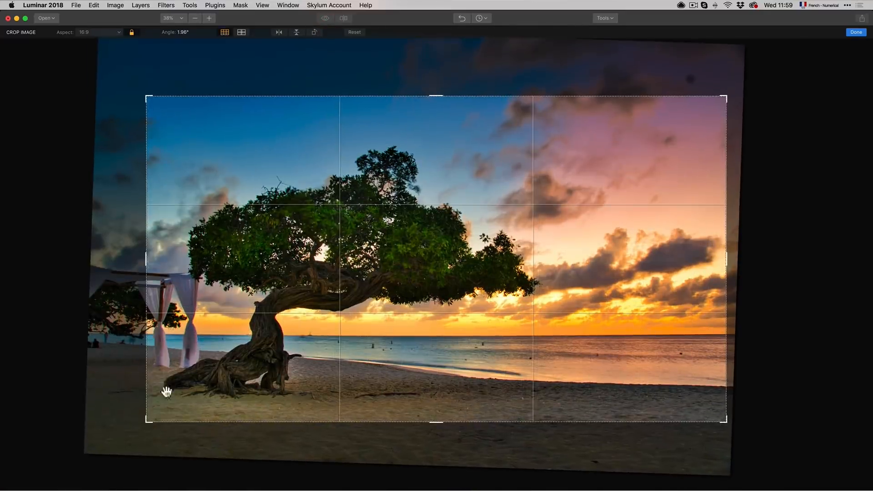
{"action": "key", "text": "Return"}
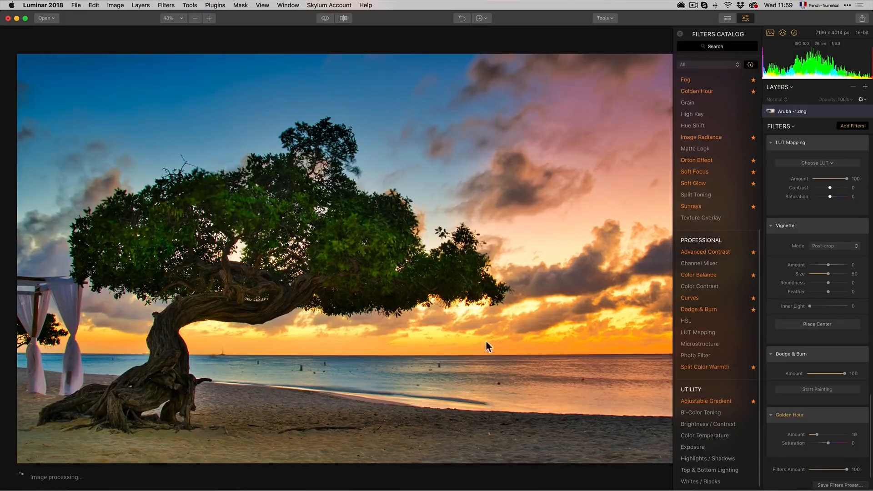
Step: Use Clone & Stamp to remove the small people and spots along the beach
{"action": "left_click", "coordinate": [605, 18]}
{"action": "left_click", "coordinate": [614, 31]}
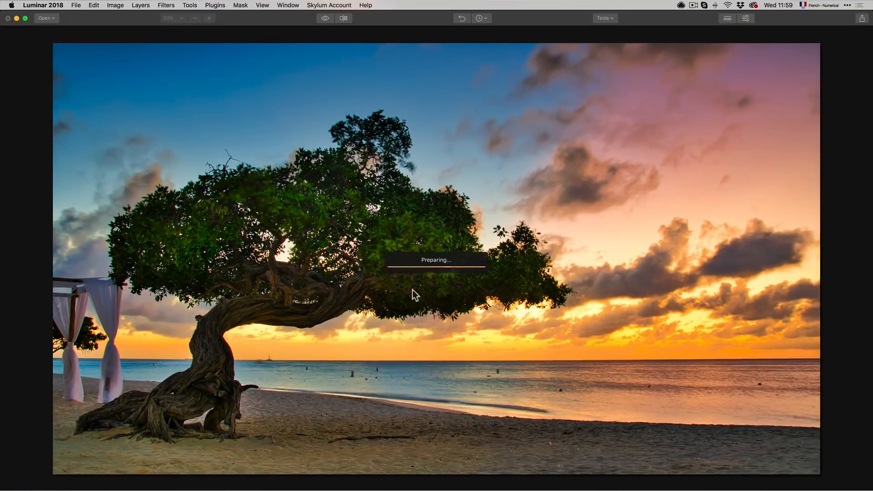
{"action": "left_click_drag", "start_coordinate": [330, 443], "coordinate": [409, 437]}
{"action": "left_click", "coordinate": [435, 438]}
{"action": "left_click_drag", "start_coordinate": [273, 437], "coordinate": [274, 445]}
{"action": "left_click", "coordinate": [352, 375]}
{"action": "left_click", "coordinate": [365, 380]}
{"action": "left_click", "coordinate": [375, 379]}
{"action": "left_click", "coordinate": [379, 369]}
{"action": "left_click", "coordinate": [489, 378]}
{"action": "left_click", "coordinate": [649, 396]}
{"action": "left_click", "coordinate": [759, 382]}
{"action": "left_click", "coordinate": [476, 390]}
{"action": "left_click", "coordinate": [306, 368]}
{"action": "left_click", "coordinate": [150, 364]}
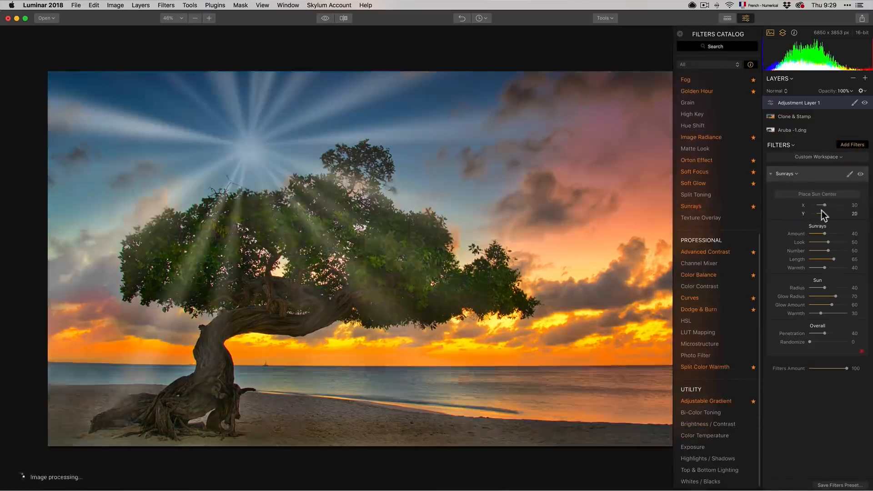
Step: Mask a filter on the new adjustment layer over the tree area and tweak its sliders
{"action": "left_click", "coordinate": [819, 194]}
{"action": "left_click_drag", "start_coordinate": [243, 177], "coordinate": [333, 263]}
{"action": "left_click_drag", "start_coordinate": [824, 267], "coordinate": [851, 271]}
{"action": "mouse_move", "coordinate": [824, 234]}
{"action": "left_mouse_down"}
{"action": "mouse_move", "coordinate": [837, 235]}
{"action": "mouse_move", "coordinate": [827, 233]}
{"action": "left_mouse_up"}
{"action": "left_click_drag", "start_coordinate": [824, 334], "coordinate": [823, 333]}
{"action": "left_click_drag", "start_coordinate": [333, 263], "coordinate": [382, 263]}
{"action": "mouse_move", "coordinate": [828, 234]}
{"action": "left_mouse_down"}
{"action": "mouse_move", "coordinate": [841, 243]}
{"action": "mouse_move", "coordinate": [825, 243]}
{"action": "left_mouse_up"}
{"action": "left_click_drag", "start_coordinate": [833, 259], "coordinate": [831, 234]}
{"action": "left_click_drag", "start_coordinate": [835, 297], "coordinate": [825, 297]}
{"action": "left_click_drag", "start_coordinate": [824, 288], "coordinate": [838, 287]}
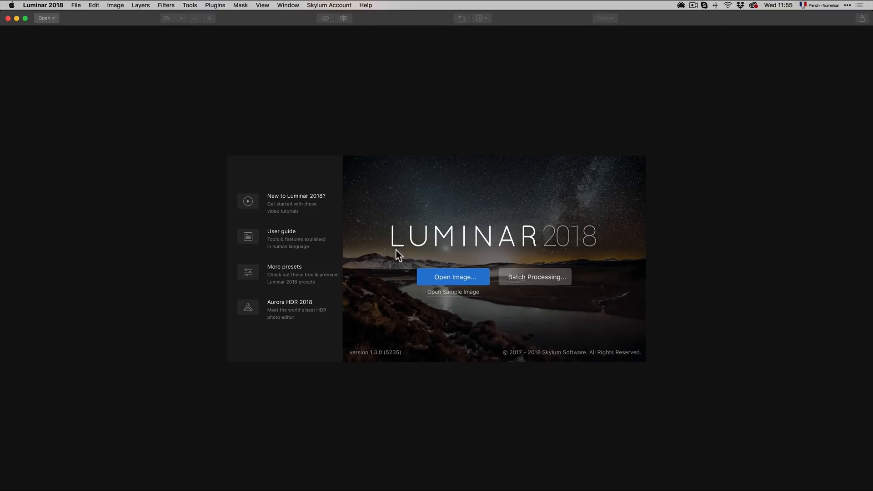
Step: Open the Aruba -1.dng image for editing
{"action": "left_click", "coordinate": [454, 277]}
{"action": "double_click", "coordinate": [383, 78]}
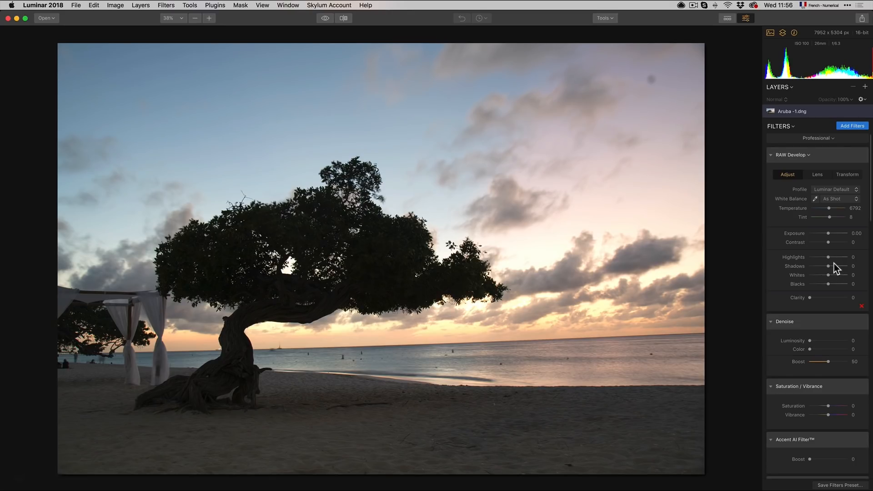
Step: In RAW Develop, set Highlights to -84, Shadows to 100, Blacks to -72 and Whites to 13
{"action": "left_click_drag", "start_coordinate": [835, 267], "coordinate": [811, 255]}
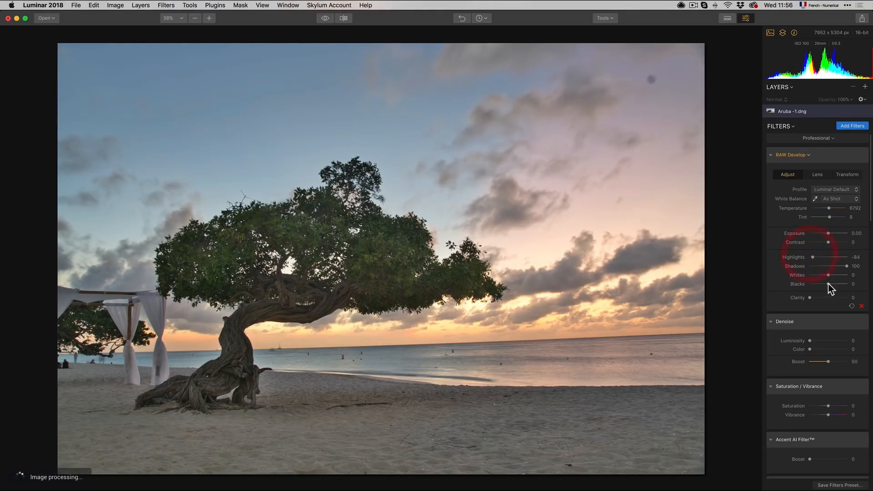
{"action": "left_click_drag", "start_coordinate": [828, 285], "coordinate": [816, 285]}
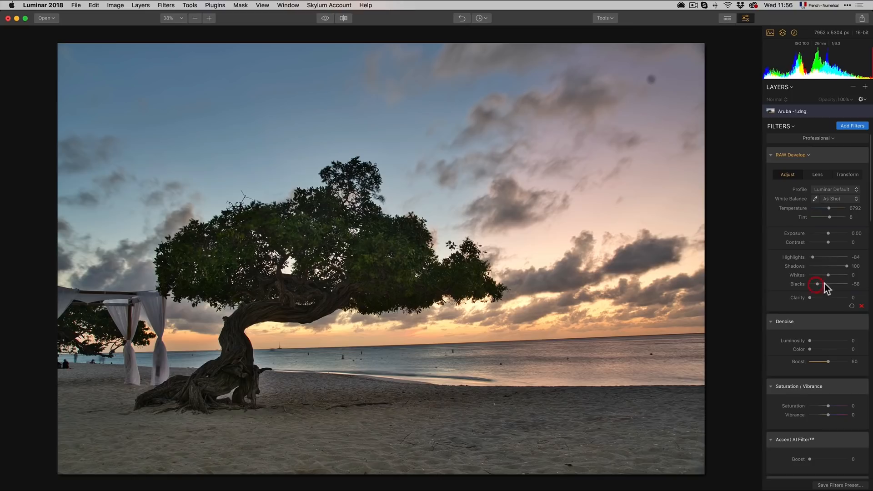
{"action": "left_click_drag", "start_coordinate": [819, 285], "coordinate": [812, 284]}
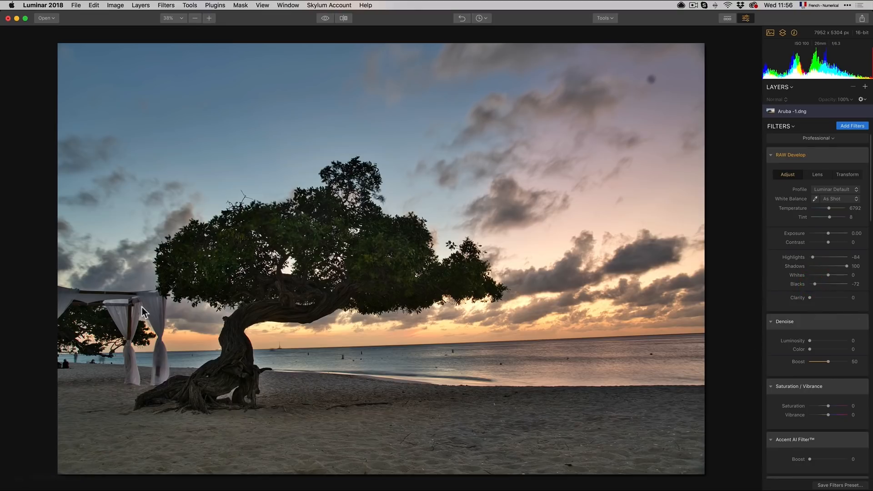
{"action": "left_click_drag", "start_coordinate": [828, 275], "coordinate": [830, 275]}
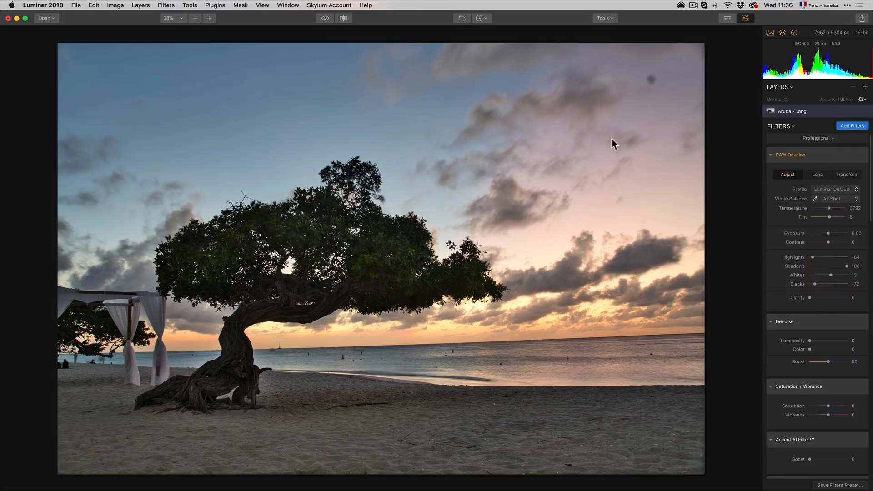
Step: Set the Accent AI Filter Boost to 46
{"action": "scroll", "coordinate": [858, 293], "scroll_direction": "down", "scroll_amount": 4}
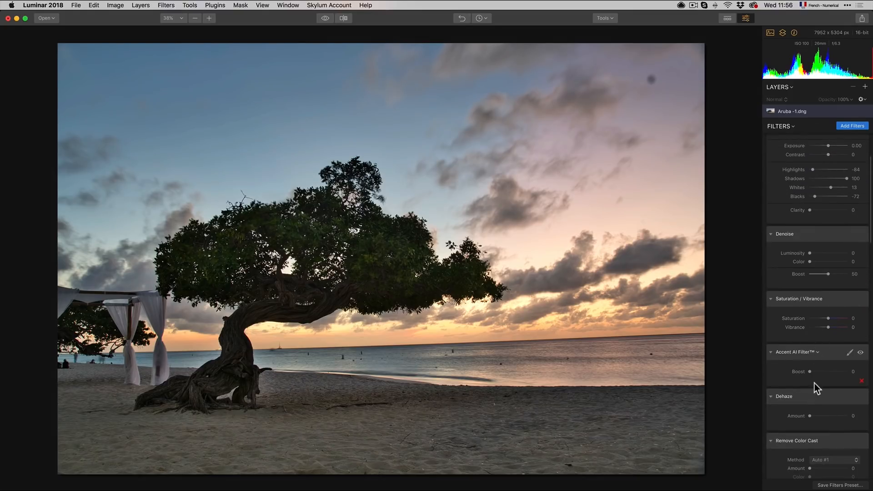
{"action": "left_click_drag", "start_coordinate": [811, 372], "coordinate": [826, 372]}
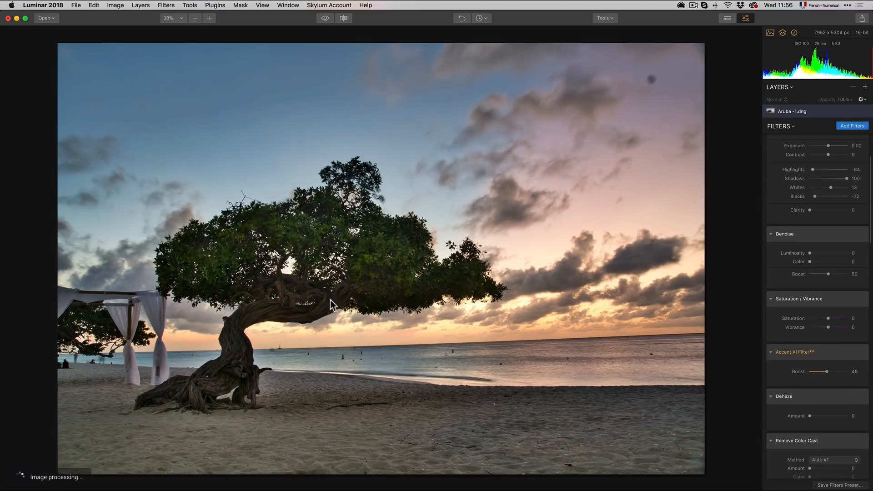
Step: Set Advanced Contrast amounts to 100 for Highlights, 61 for Midtones and 73 for Shadows
{"action": "scroll", "coordinate": [812, 374], "scroll_direction": "down", "scroll_amount": 3}
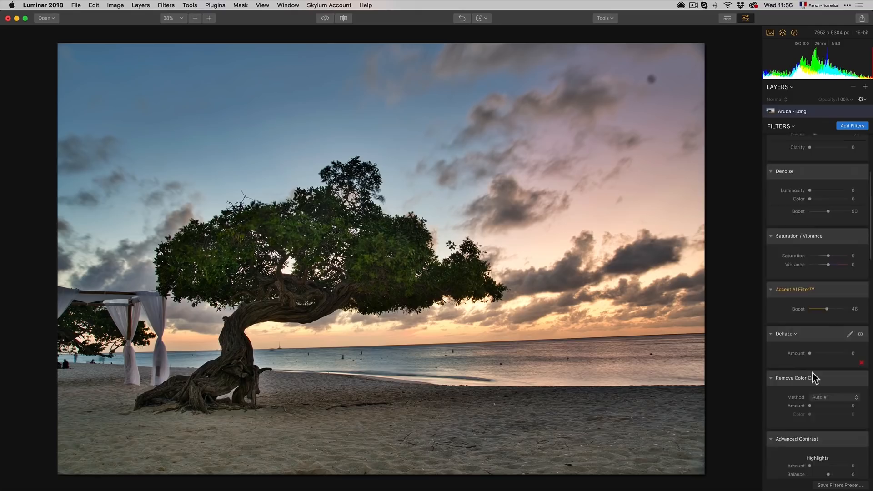
{"action": "scroll", "coordinate": [812, 373], "scroll_direction": "down", "scroll_amount": 5}
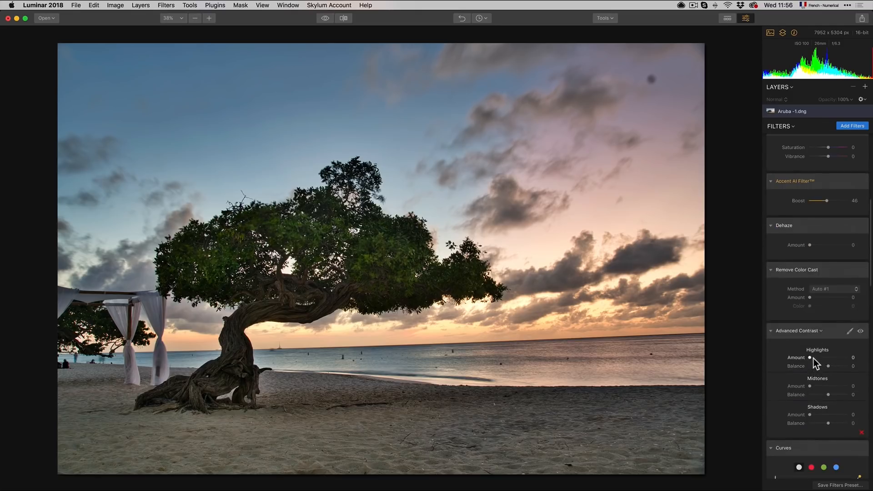
{"action": "left_click_drag", "start_coordinate": [812, 359], "coordinate": [817, 358]}
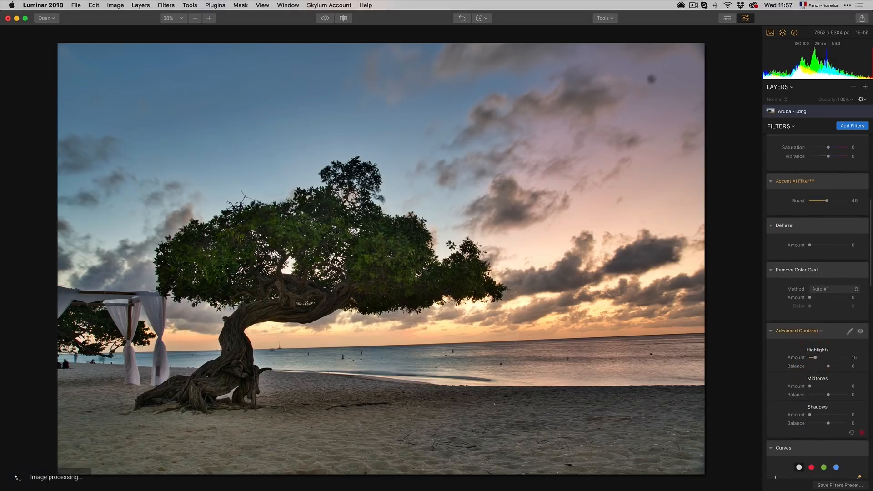
{"action": "left_click_drag", "start_coordinate": [816, 357], "coordinate": [870, 357]}
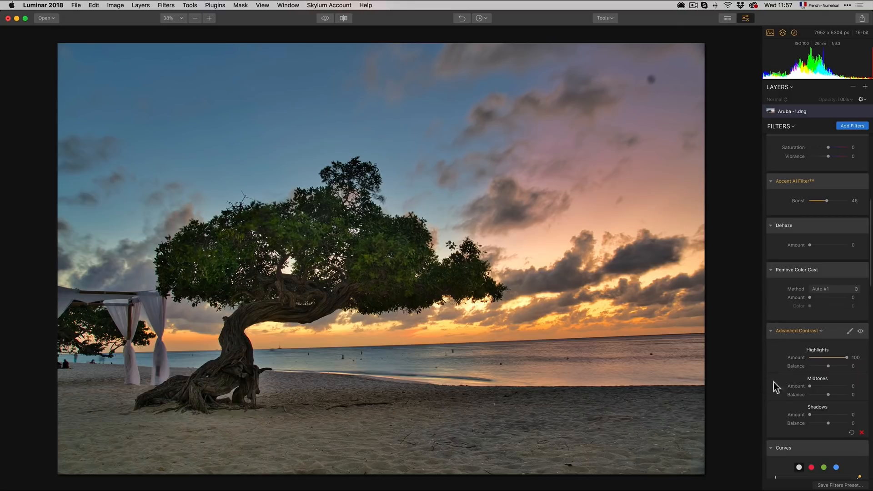
{"action": "mouse_move", "coordinate": [820, 386]}
{"action": "left_mouse_down"}
{"action": "mouse_move", "coordinate": [840, 386]}
{"action": "mouse_move", "coordinate": [832, 386]}
{"action": "left_mouse_up"}
{"action": "left_click_drag", "start_coordinate": [810, 415], "coordinate": [838, 407]}
Step: Set the RAW Develop Contrast to 43
{"action": "scroll", "coordinate": [832, 364], "scroll_direction": "down", "scroll_amount": 1}
{"action": "scroll", "coordinate": [830, 348], "scroll_direction": "up", "scroll_amount": 10}
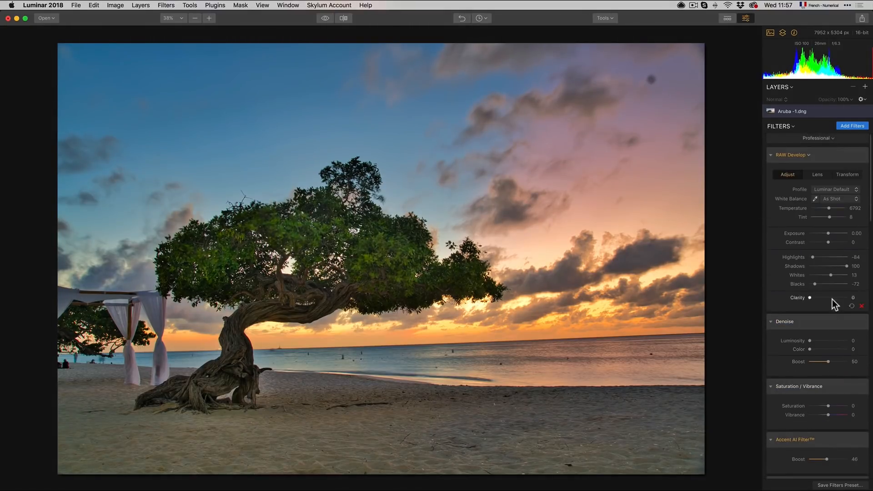
{"action": "left_click", "coordinate": [837, 242]}
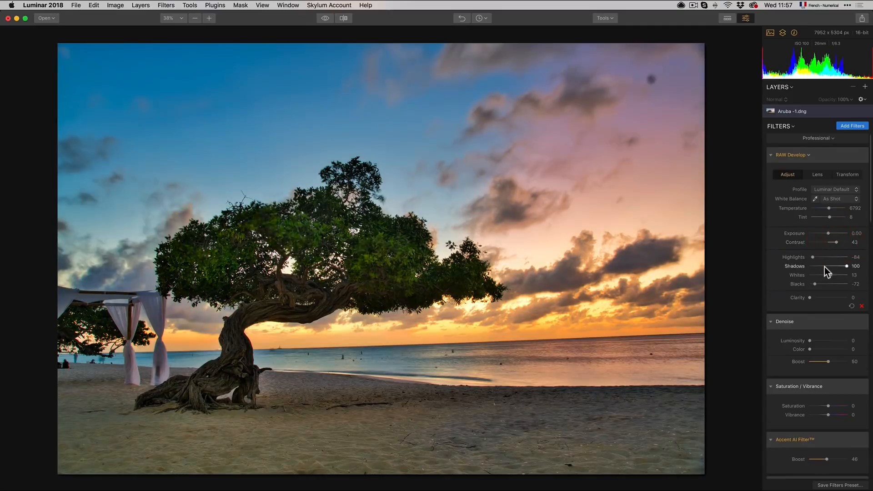
Step: Pull the middle of the Curves line down to darken the midtones
{"action": "scroll", "coordinate": [825, 267], "scroll_direction": "down", "scroll_amount": 8}
{"action": "scroll", "coordinate": [824, 271], "scroll_direction": "down", "scroll_amount": 15}
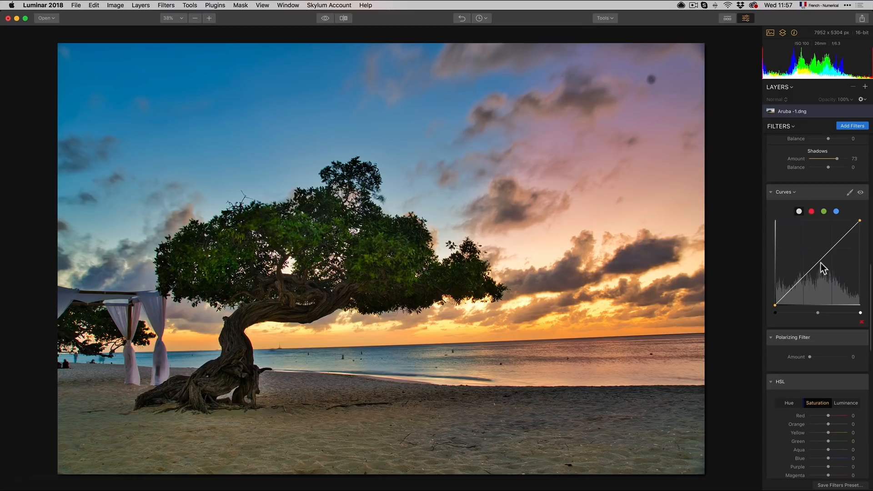
{"action": "left_click_drag", "start_coordinate": [818, 259], "coordinate": [830, 265]}
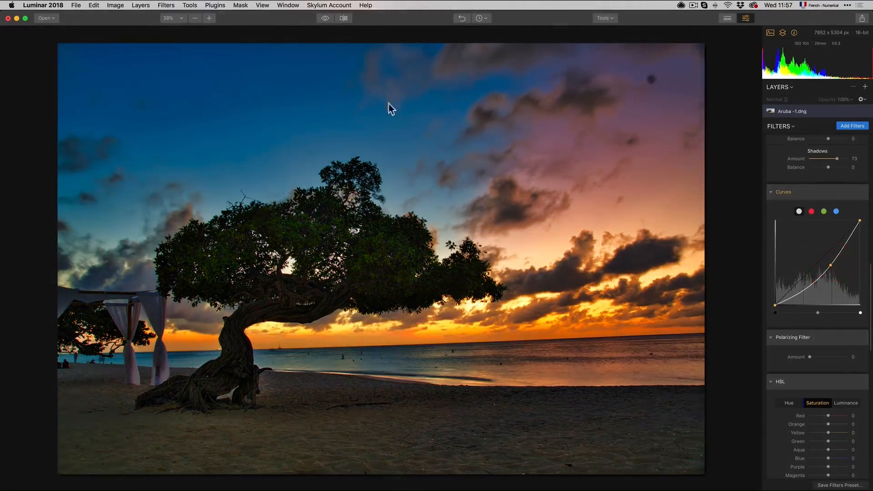
Step: Add a gradient mask to the Curves filter, drawn diagonally from the upper-left sky toward the tree
{"action": "left_click", "coordinate": [849, 193]}
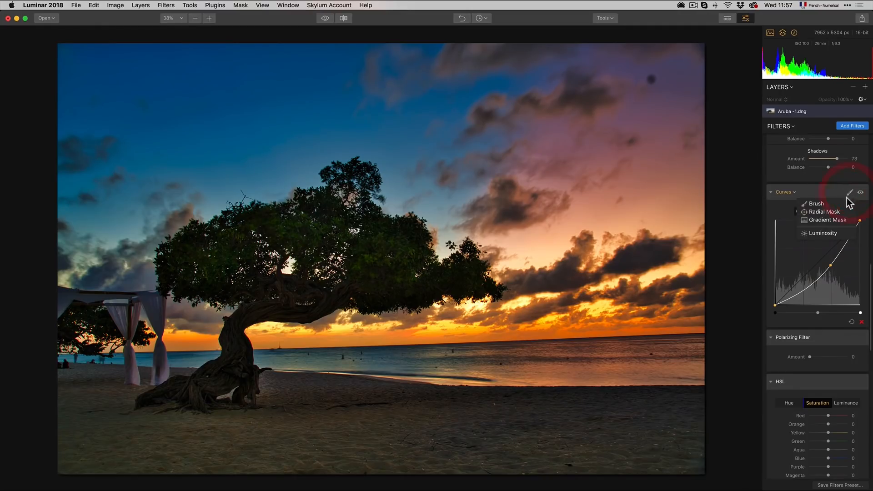
{"action": "left_click", "coordinate": [836, 220]}
{"action": "mouse_move", "coordinate": [223, 118]}
{"action": "left_mouse_down"}
{"action": "mouse_move", "coordinate": [286, 195]}
{"action": "mouse_move", "coordinate": [323, 271]}
{"action": "left_mouse_up"}
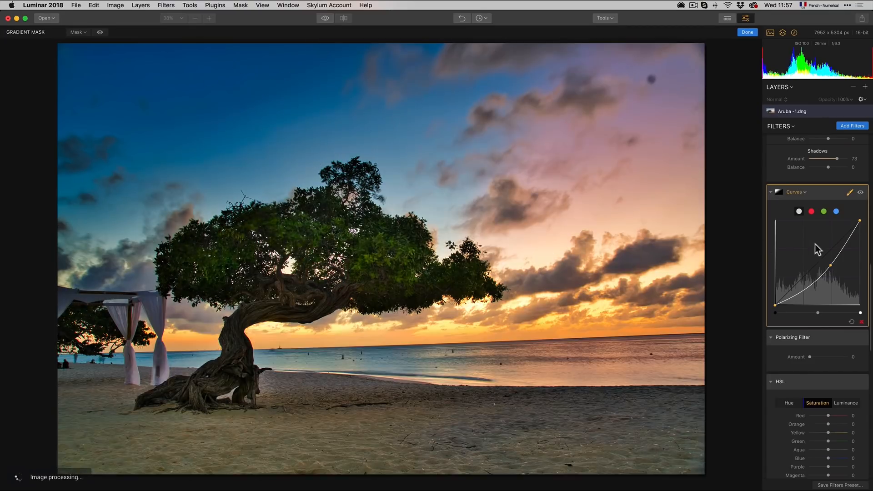
{"action": "mouse_move", "coordinate": [830, 267]}
{"action": "left_mouse_down"}
{"action": "mouse_move", "coordinate": [841, 278]}
{"action": "mouse_move", "coordinate": [832, 260]}
{"action": "left_mouse_up"}
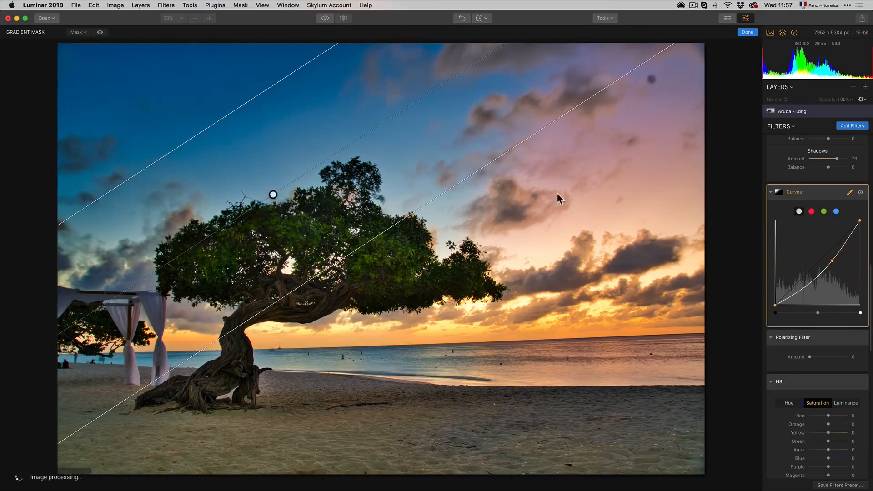
{"action": "mouse_move", "coordinate": [283, 195]}
{"action": "left_mouse_down"}
{"action": "mouse_move", "coordinate": [288, 202]}
{"action": "mouse_move", "coordinate": [281, 188]}
{"action": "left_mouse_up"}
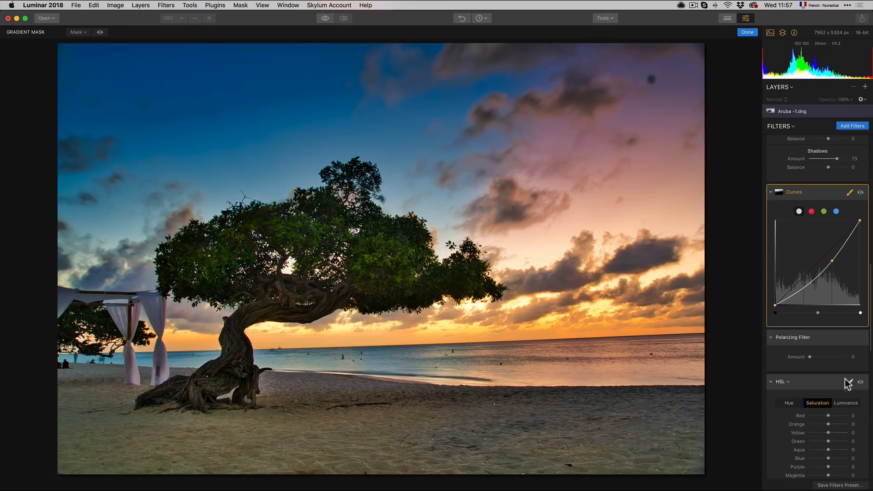
Step: Add a Golden Hour filter from the filters catalog
{"action": "scroll", "coordinate": [828, 357], "scroll_direction": "down", "scroll_amount": 8}
{"action": "scroll", "coordinate": [827, 350], "scroll_direction": "down", "scroll_amount": 4}
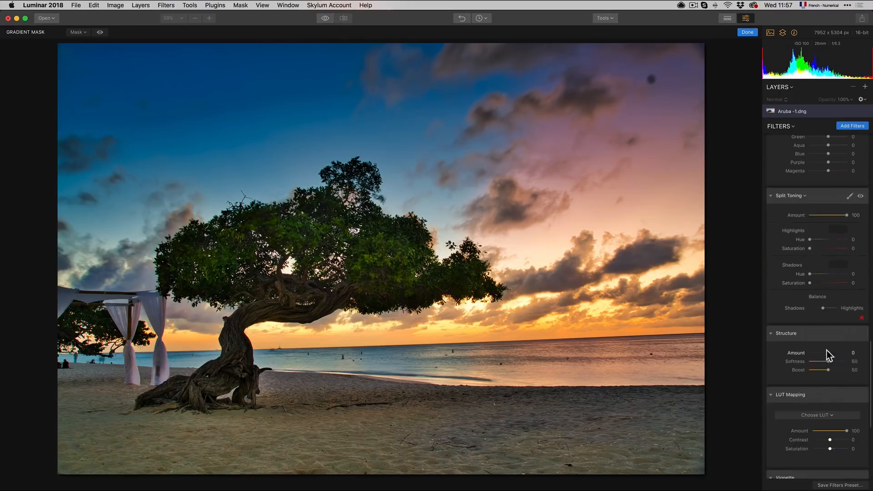
{"action": "scroll", "coordinate": [817, 236], "scroll_direction": "down", "scroll_amount": 7}
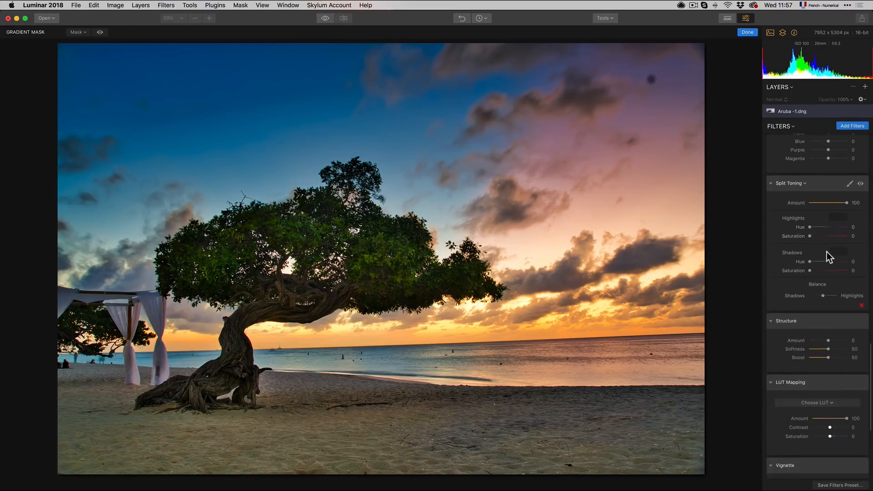
{"action": "scroll", "coordinate": [822, 268], "scroll_direction": "down", "scroll_amount": 2}
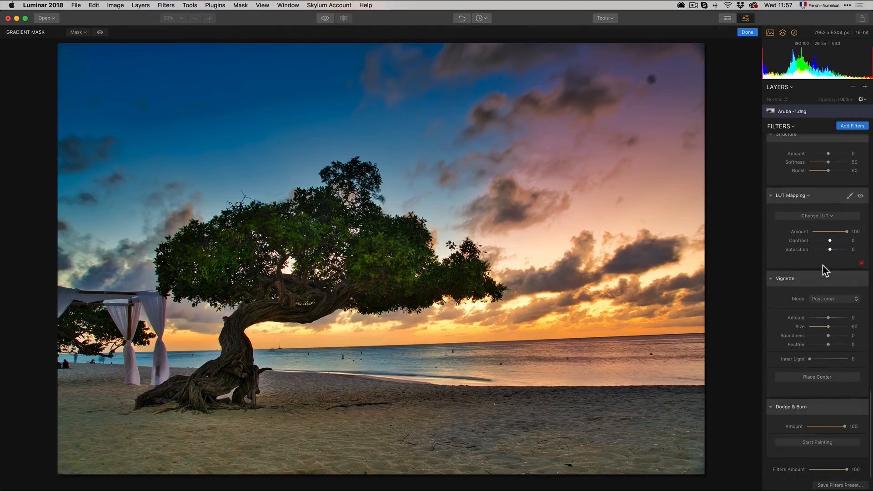
{"action": "scroll", "coordinate": [822, 268], "scroll_direction": "up", "scroll_amount": 10}
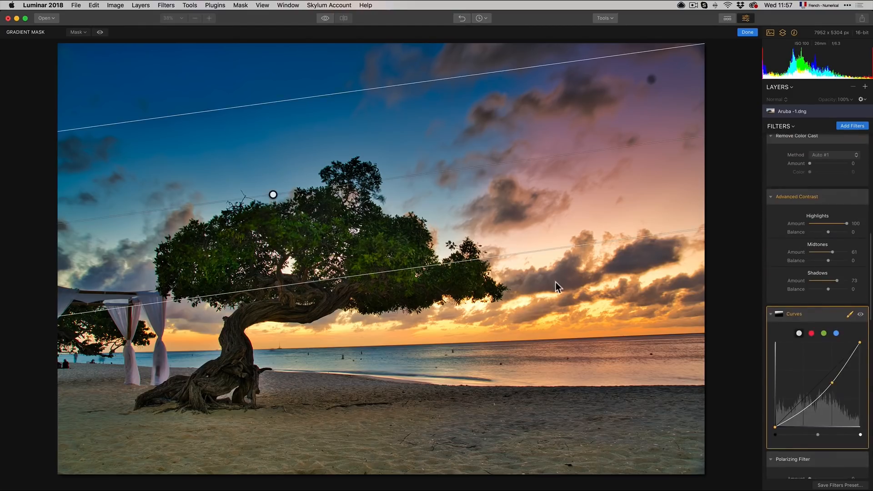
{"action": "left_click", "coordinate": [845, 127]}
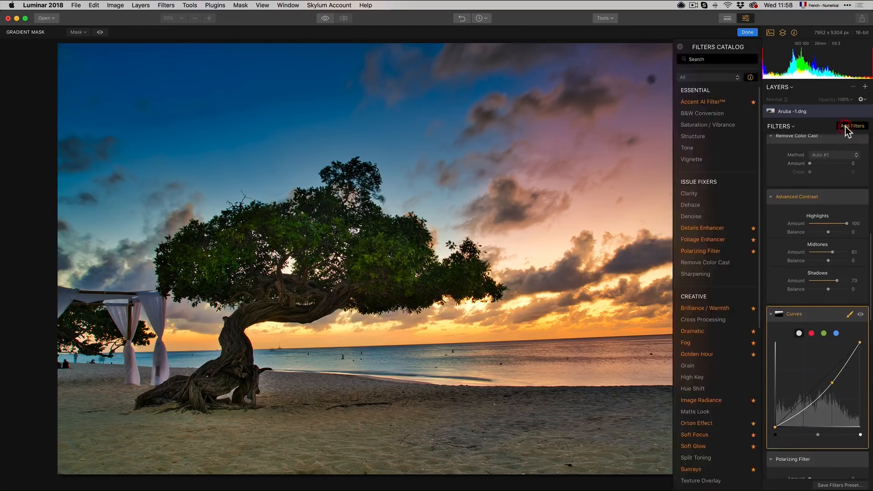
{"action": "scroll", "coordinate": [721, 376], "scroll_direction": "down", "scroll_amount": 6}
{"action": "scroll", "coordinate": [716, 324], "scroll_direction": "down", "scroll_amount": 5}
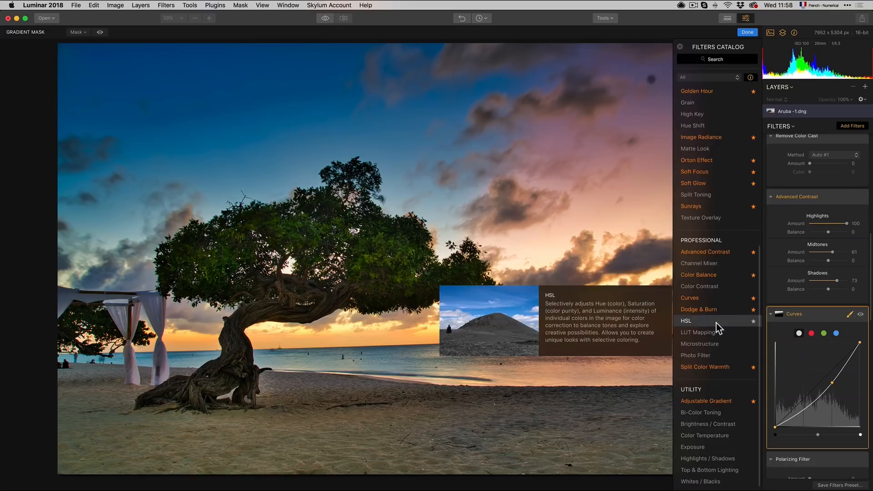
{"action": "left_click", "coordinate": [697, 91]}
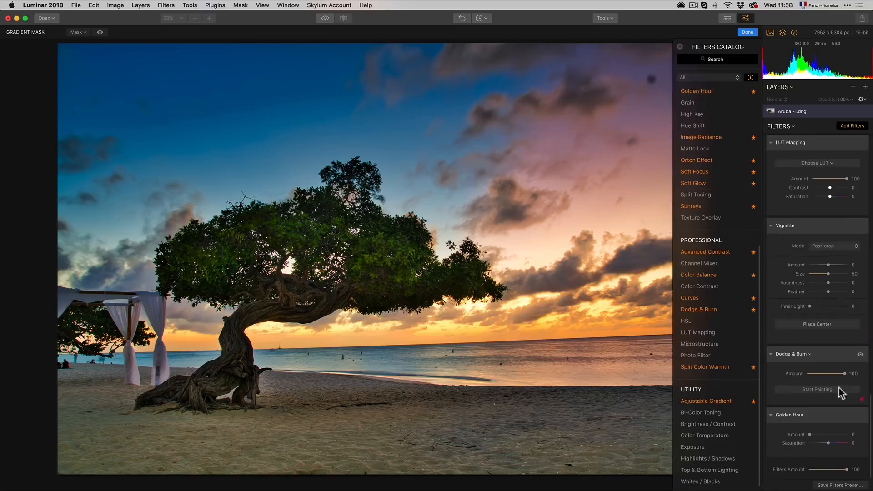
Step: Set the Golden Hour Amount to 19
{"action": "left_click", "coordinate": [827, 435]}
{"action": "mouse_move", "coordinate": [827, 437]}
{"action": "left_mouse_down"}
{"action": "mouse_move", "coordinate": [868, 440]}
{"action": "mouse_move", "coordinate": [818, 439]}
{"action": "left_mouse_up"}
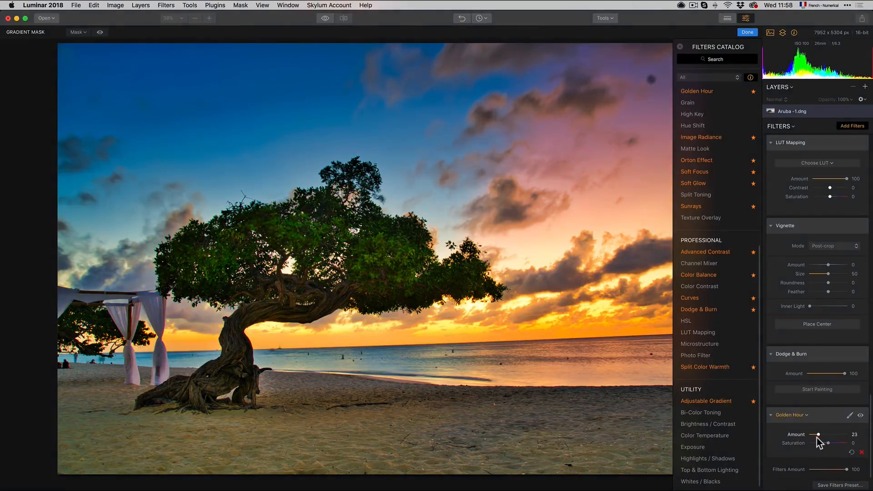
{"action": "left_click_drag", "start_coordinate": [817, 438], "coordinate": [815, 438]}
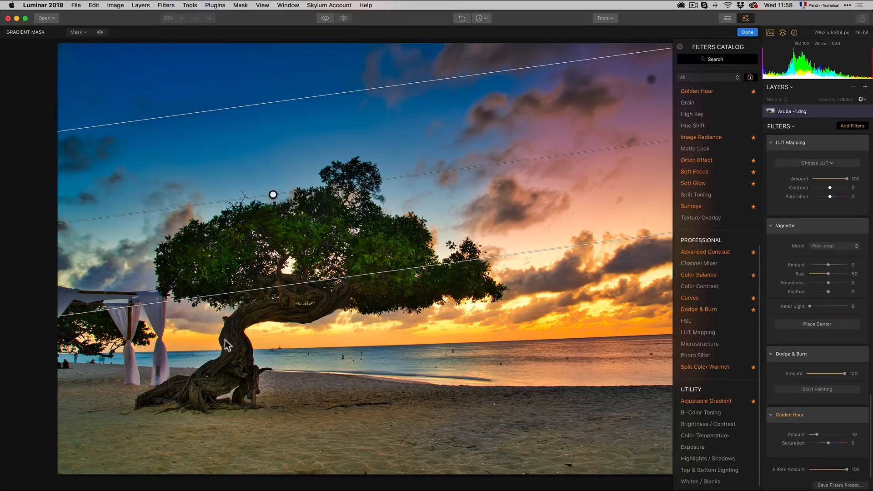
Step: Finish the gradient mask and open the Clone & Stamp tool
{"action": "left_click", "coordinate": [746, 32]}
{"action": "left_click", "coordinate": [605, 19]}
{"action": "left_click", "coordinate": [610, 34]}
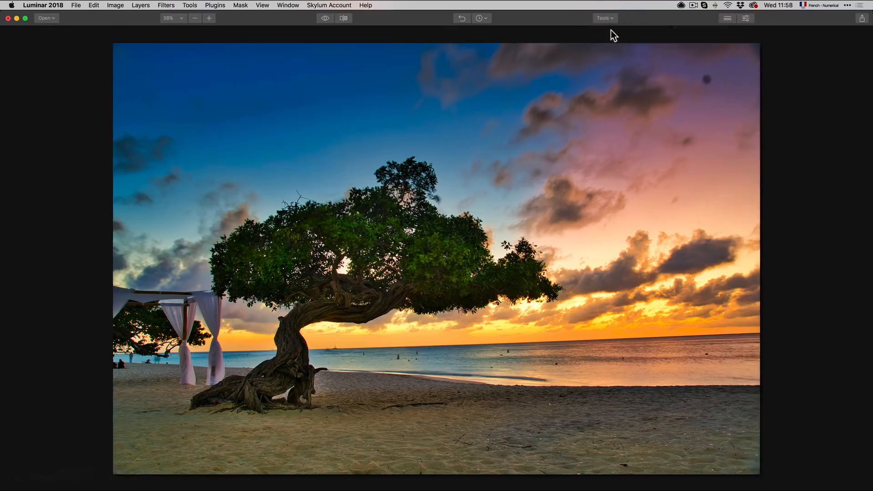
Step: Set the crop aspect ratio to 16:9
{"action": "left_click", "coordinate": [169, 18]}
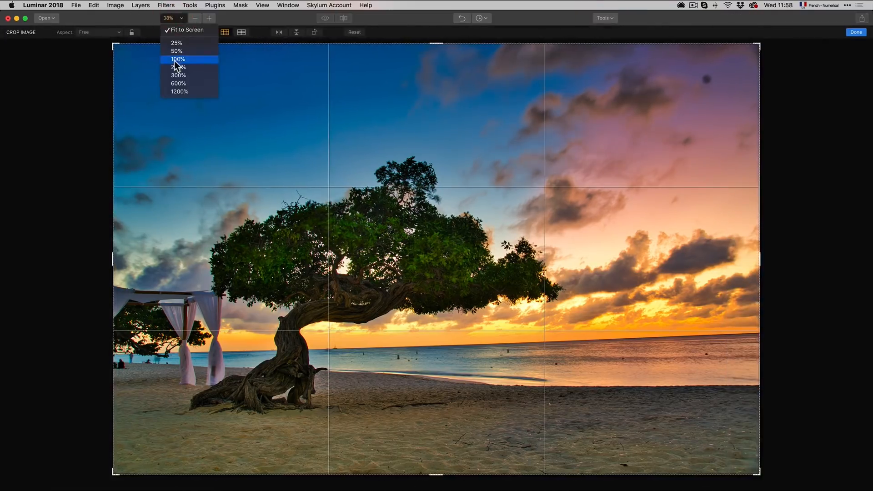
{"action": "left_click", "coordinate": [119, 33]}
{"action": "left_click", "coordinate": [119, 33]}
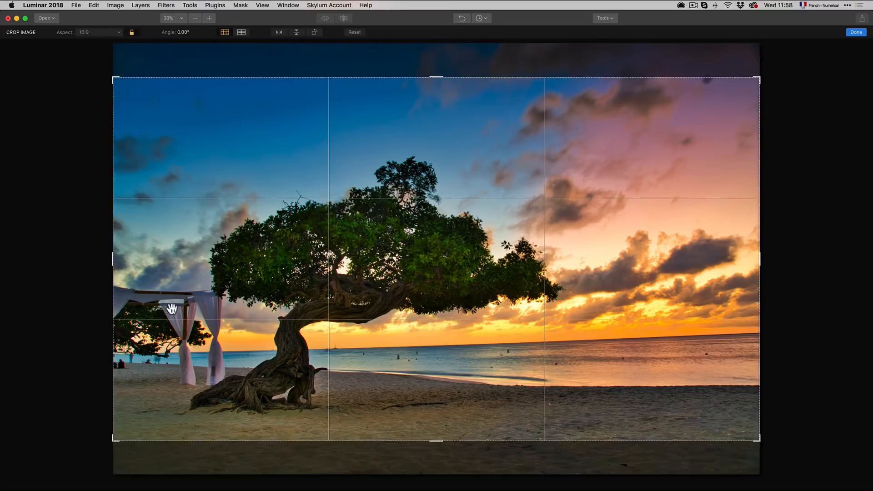
Step: Resize and reposition the 16:9 crop frame around the tree and horizon, tilting the image about 1.66°
{"action": "left_click_drag", "start_coordinate": [121, 444], "coordinate": [134, 424]}
{"action": "left_click_drag", "start_coordinate": [282, 367], "coordinate": [264, 337]}
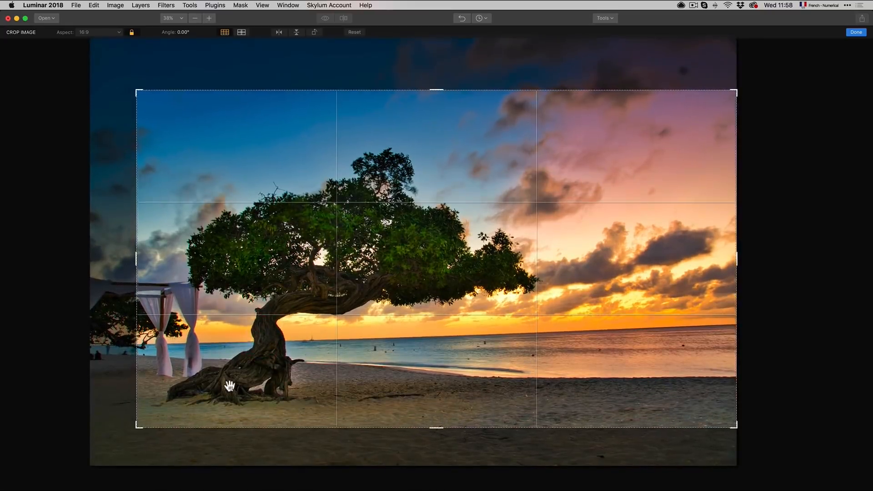
{"action": "mouse_move", "coordinate": [144, 433]}
{"action": "left_mouse_down"}
{"action": "mouse_move", "coordinate": [140, 418]}
{"action": "mouse_move", "coordinate": [148, 419]}
{"action": "left_mouse_up"}
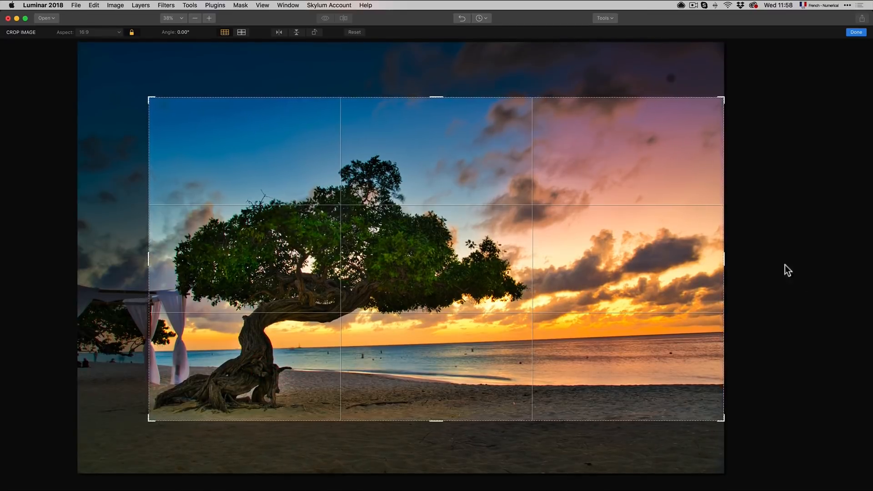
{"action": "left_click", "coordinate": [730, 104]}
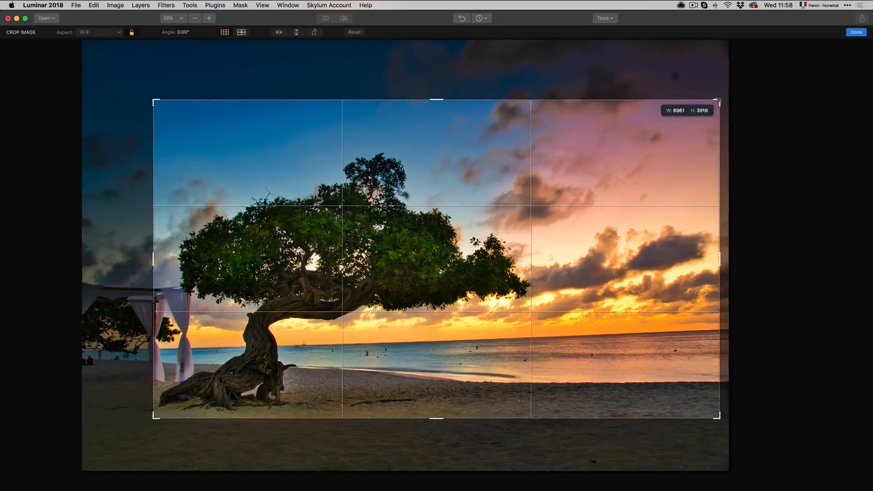
{"action": "left_click_drag", "start_coordinate": [776, 150], "coordinate": [783, 173]}
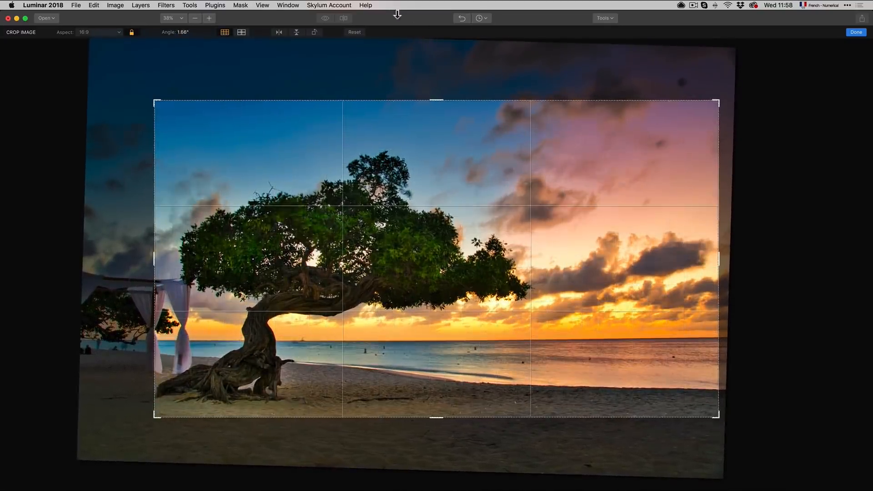
Step: Rotate the crop by 90° repeatedly through a full turn
{"action": "left_click", "coordinate": [315, 32]}
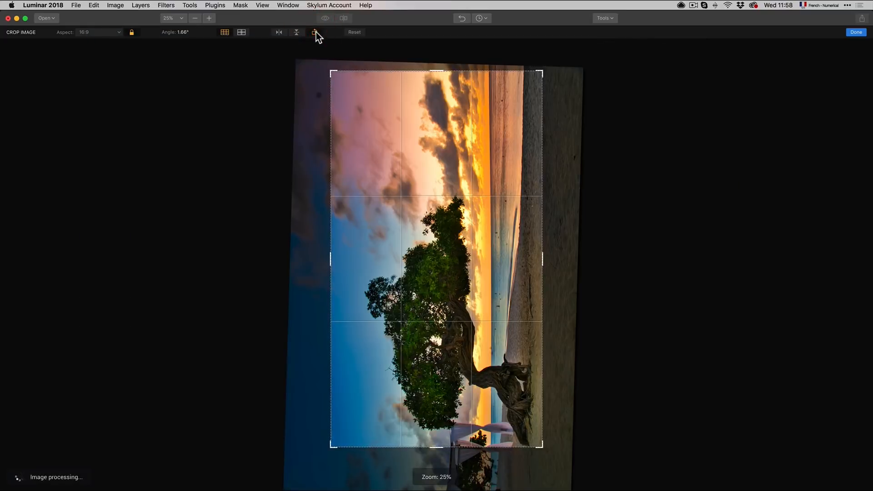
{"action": "left_click", "coordinate": [316, 34]}
{"action": "left_click", "coordinate": [315, 34]}
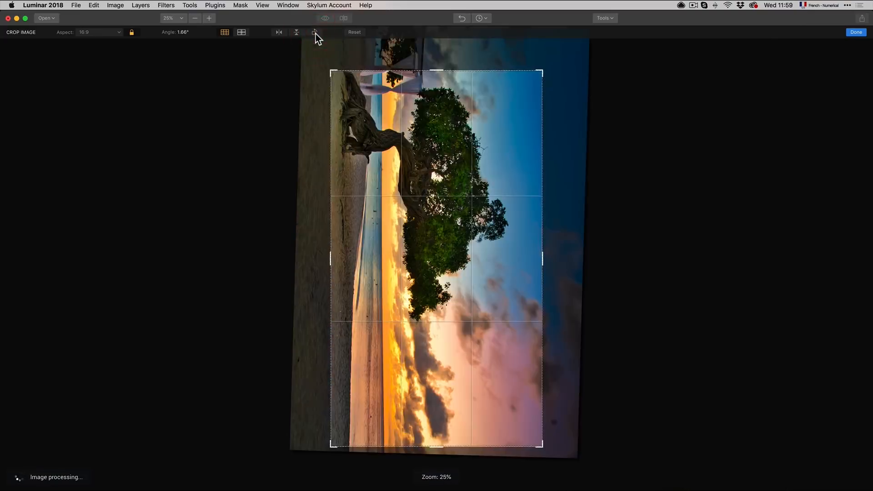
{"action": "left_click", "coordinate": [315, 34]}
Step: Tilt the image to about 1.96°, widen the crop frame leftward, and apply the crop
{"action": "left_click_drag", "start_coordinate": [738, 267], "coordinate": [740, 270]}
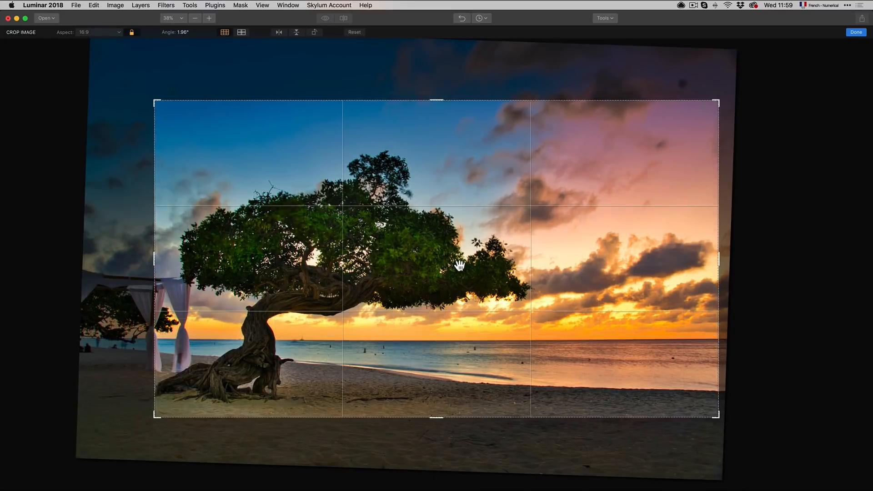
{"action": "left_click_drag", "start_coordinate": [161, 421], "coordinate": [147, 421]}
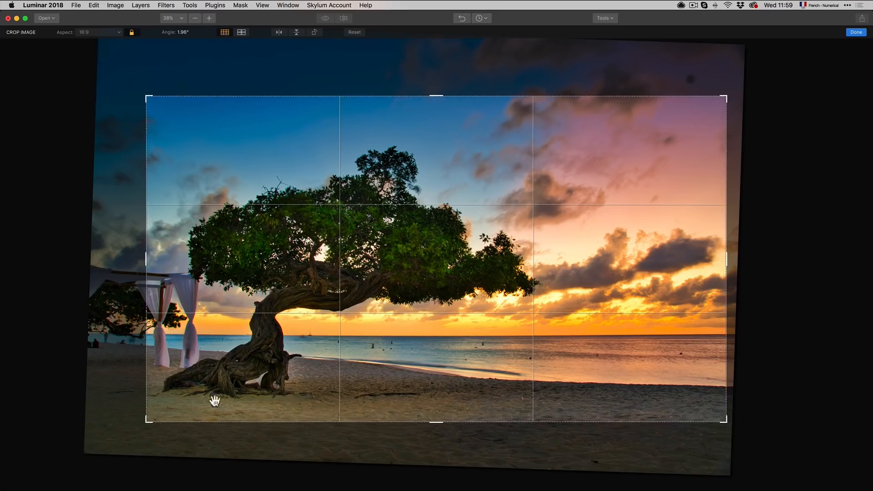
{"action": "key", "text": "Return"}
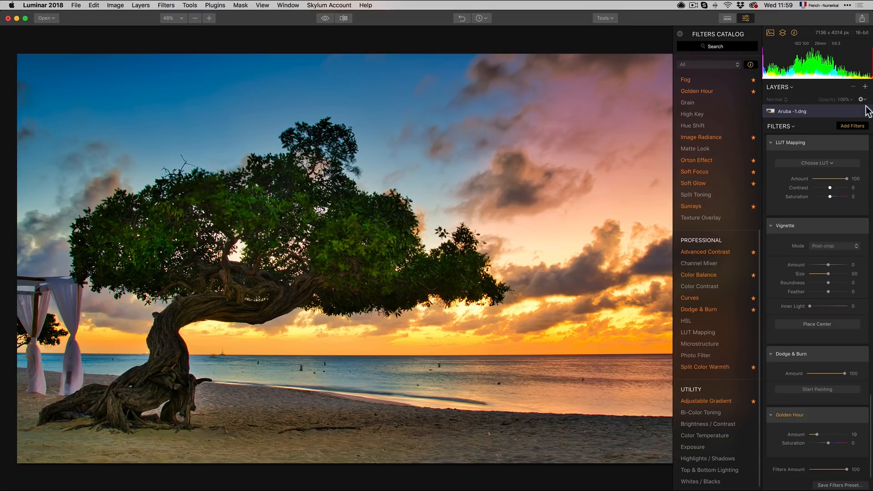
Step: Use the Erase tool to paint over and remove the people and small spots on the beach and sea
{"action": "left_click", "coordinate": [865, 87]}
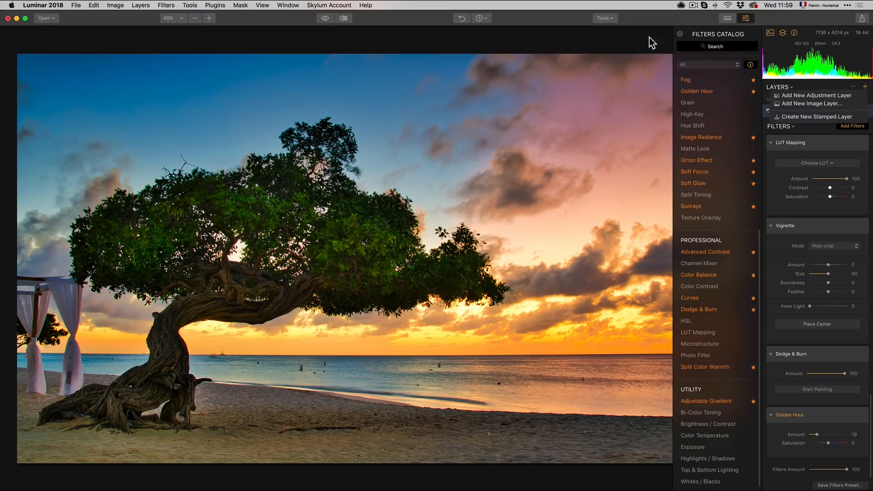
{"action": "left_click", "coordinate": [610, 18]}
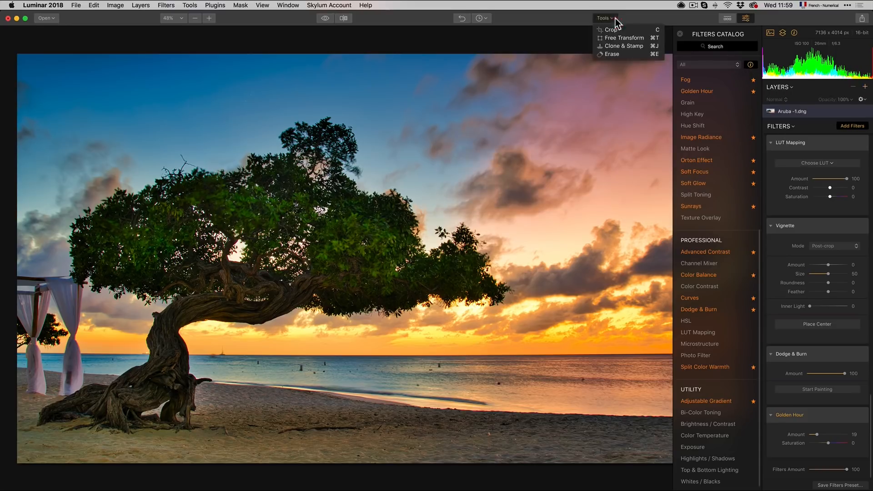
{"action": "left_click", "coordinate": [619, 53]}
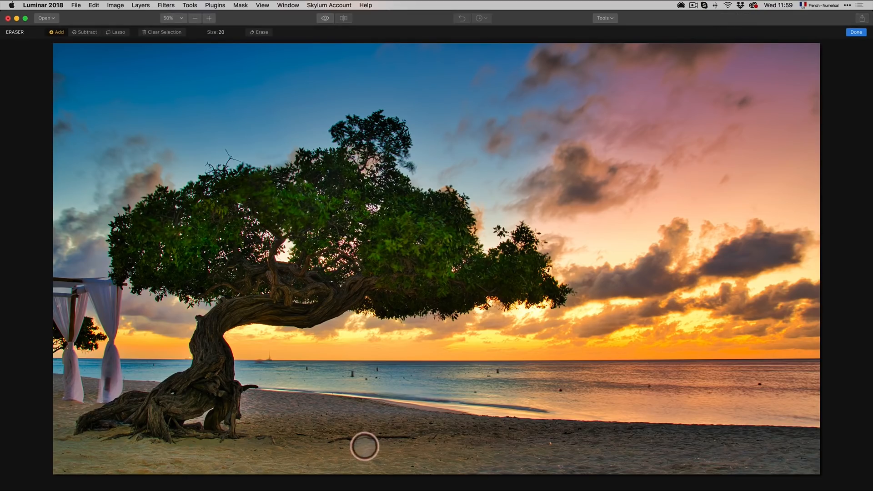
{"action": "left_click_drag", "start_coordinate": [337, 449], "coordinate": [416, 445]}
{"action": "left_click", "coordinate": [435, 438]}
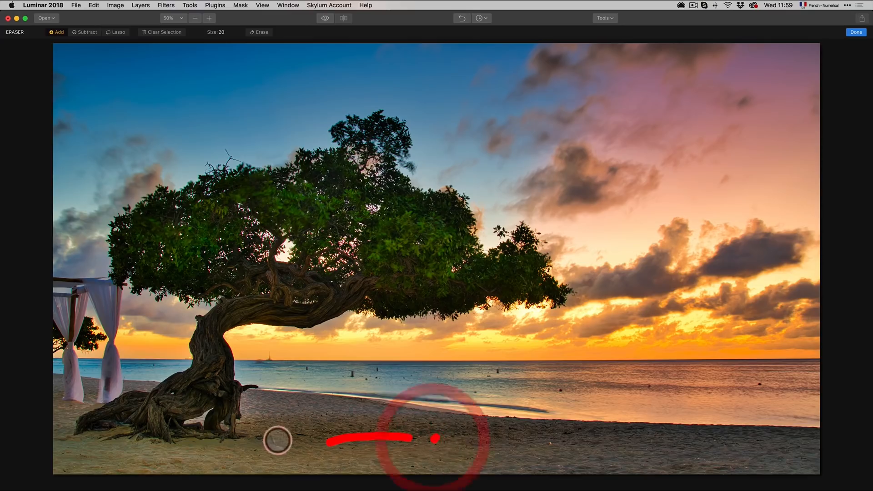
{"action": "left_click", "coordinate": [273, 441]}
{"action": "left_click", "coordinate": [352, 375]}
{"action": "left_click", "coordinate": [365, 379]}
{"action": "left_click", "coordinate": [375, 378]}
{"action": "left_click", "coordinate": [378, 368]}
{"action": "left_click", "coordinate": [500, 370]}
{"action": "left_click", "coordinate": [490, 377]}
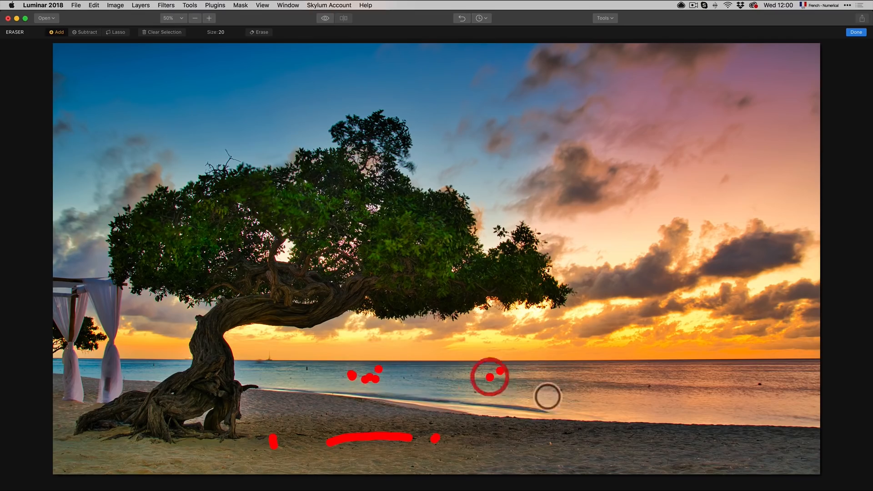
{"action": "left_click", "coordinate": [560, 391]}
{"action": "left_click", "coordinate": [651, 387]}
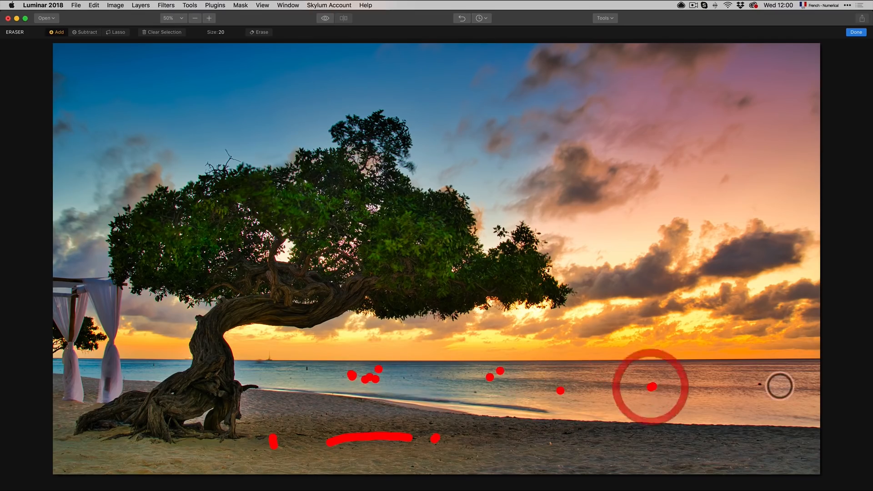
{"action": "left_click", "coordinate": [762, 384]}
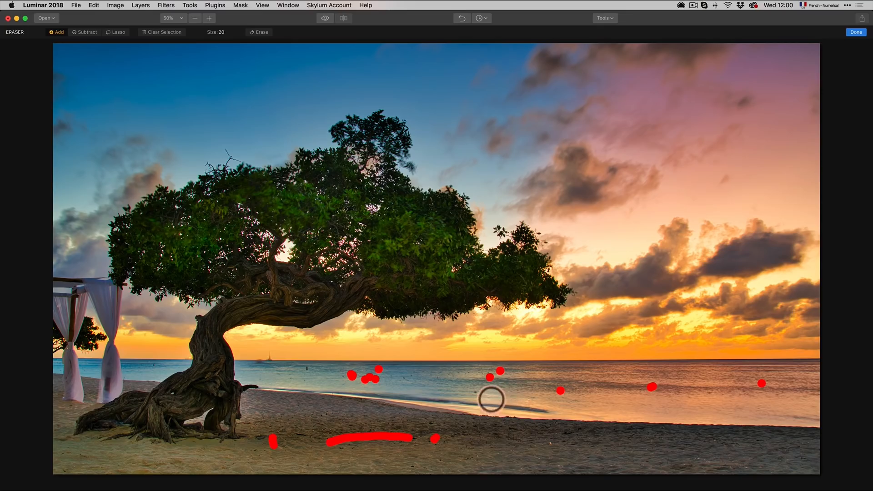
{"action": "left_click", "coordinate": [476, 392]}
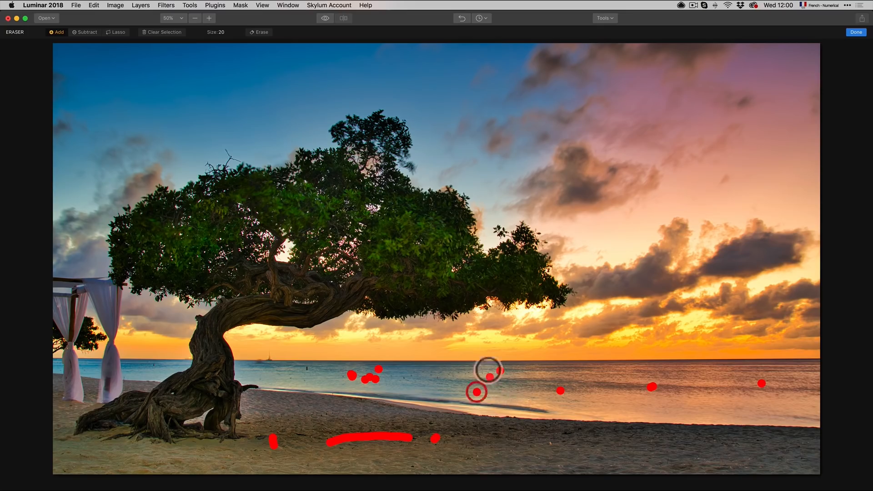
{"action": "left_click", "coordinate": [306, 369]}
{"action": "left_click", "coordinate": [151, 365]}
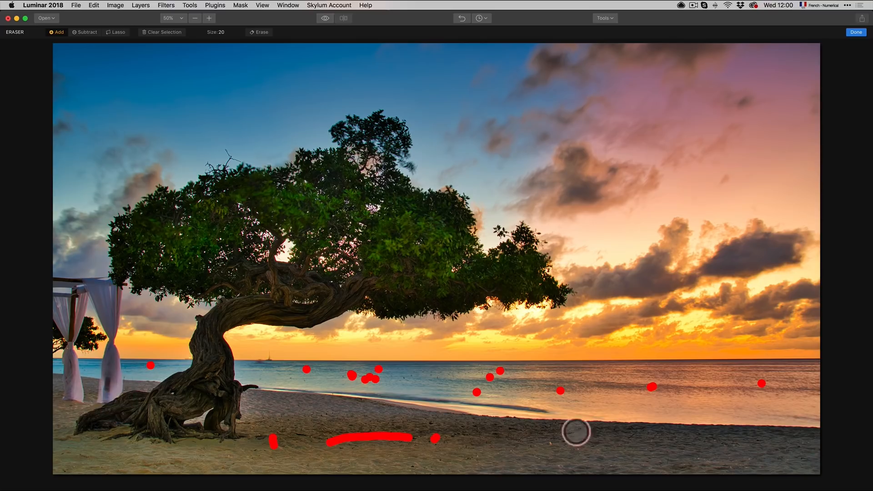
{"action": "left_click", "coordinate": [550, 443]}
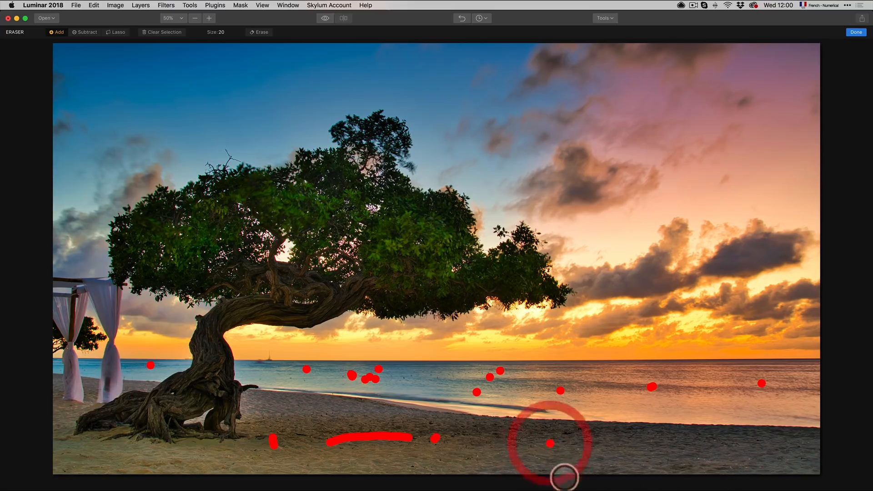
{"action": "left_click", "coordinate": [564, 465]}
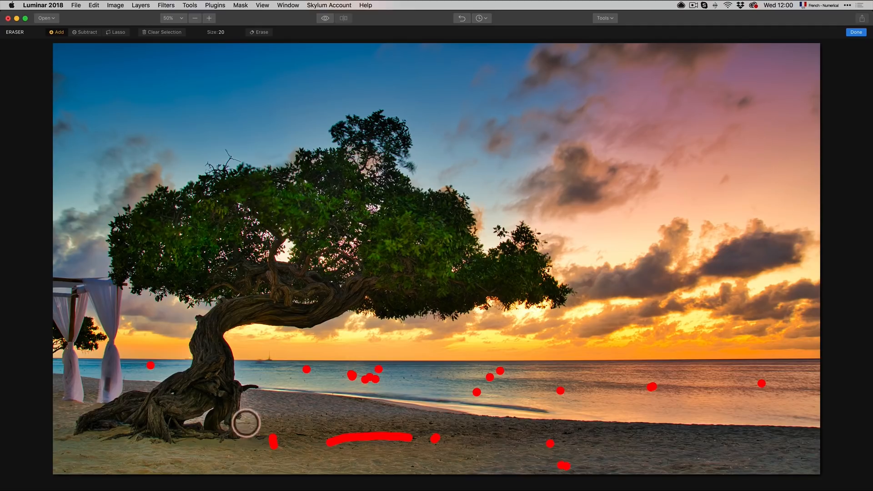
{"action": "left_click", "coordinate": [856, 32]}
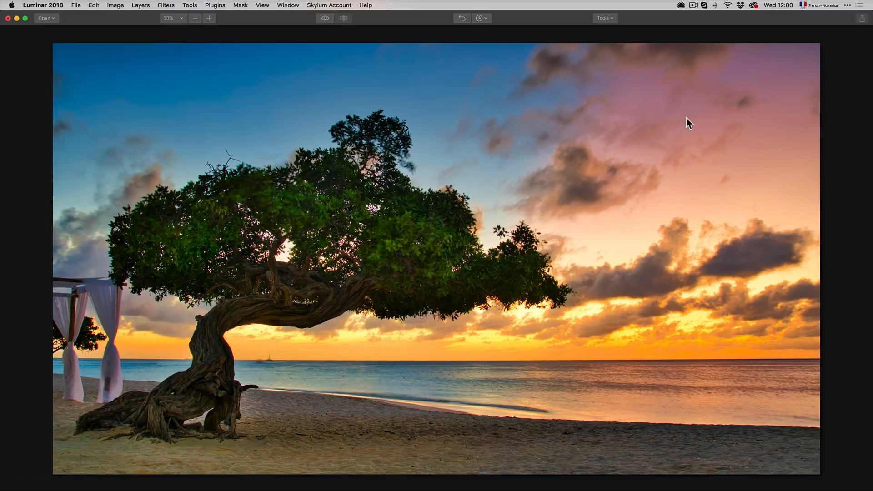
Step: Erase the white canopy structure at the left edge of the beach with the Erase tool
{"action": "key", "text": "Tab"}
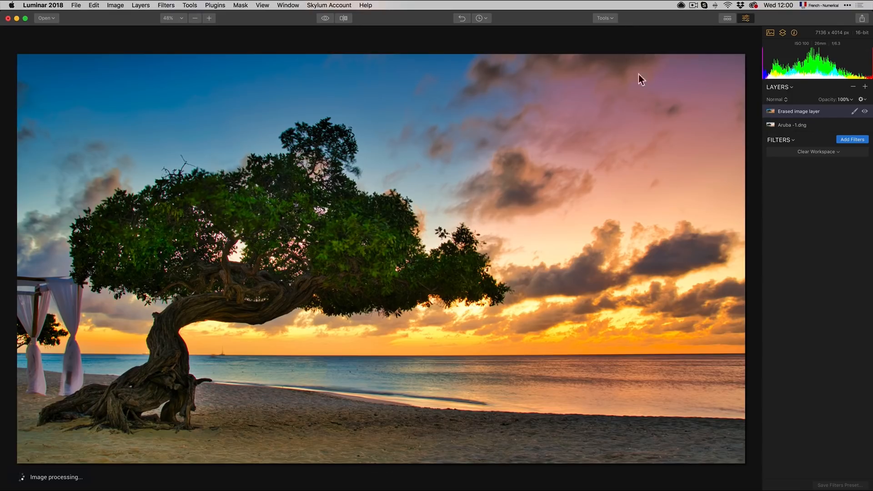
{"action": "left_click", "coordinate": [609, 19]}
{"action": "left_click", "coordinate": [618, 54]}
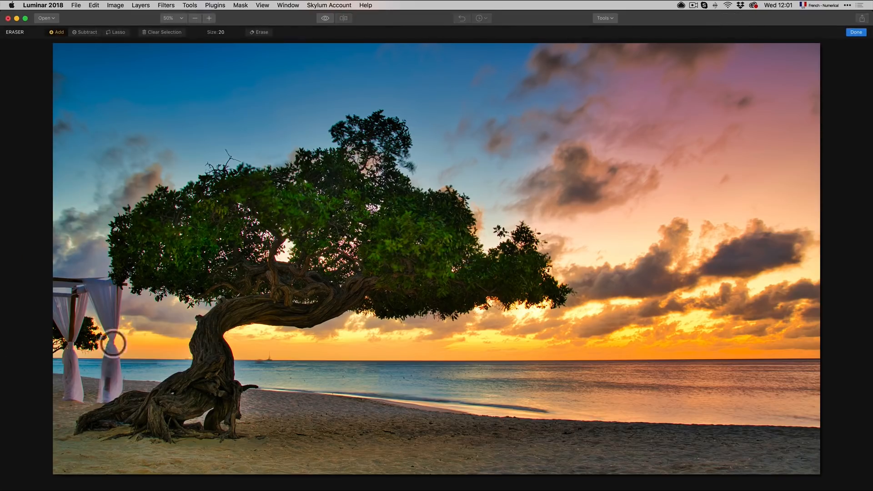
{"action": "mouse_move", "coordinate": [148, 348]}
{"action": "left_mouse_down"}
{"action": "mouse_move", "coordinate": [125, 369]}
{"action": "mouse_move", "coordinate": [129, 294]}
{"action": "mouse_move", "coordinate": [47, 281]}
{"action": "mouse_move", "coordinate": [65, 360]}
{"action": "mouse_move", "coordinate": [75, 355]}
{"action": "mouse_move", "coordinate": [60, 293]}
{"action": "mouse_move", "coordinate": [86, 293]}
{"action": "mouse_move", "coordinate": [81, 348]}
{"action": "mouse_move", "coordinate": [92, 319]}
{"action": "mouse_move", "coordinate": [85, 350]}
{"action": "mouse_move", "coordinate": [94, 322]}
{"action": "mouse_move", "coordinate": [96, 359]}
{"action": "mouse_move", "coordinate": [80, 349]}
{"action": "mouse_move", "coordinate": [81, 307]}
{"action": "mouse_move", "coordinate": [73, 331]}
{"action": "mouse_move", "coordinate": [67, 295]}
{"action": "mouse_move", "coordinate": [79, 306]}
{"action": "mouse_move", "coordinate": [96, 293]}
{"action": "mouse_move", "coordinate": [117, 301]}
{"action": "mouse_move", "coordinate": [119, 353]}
{"action": "mouse_move", "coordinate": [105, 310]}
{"action": "mouse_move", "coordinate": [100, 300]}
{"action": "mouse_move", "coordinate": [91, 319]}
{"action": "mouse_move", "coordinate": [88, 296]}
{"action": "mouse_move", "coordinate": [106, 347]}
{"action": "mouse_move", "coordinate": [111, 296]}
{"action": "mouse_move", "coordinate": [95, 301]}
{"action": "mouse_move", "coordinate": [104, 332]}
{"action": "mouse_move", "coordinate": [85, 301]}
{"action": "mouse_move", "coordinate": [76, 306]}
{"action": "mouse_move", "coordinate": [73, 408]}
{"action": "mouse_move", "coordinate": [84, 409]}
{"action": "mouse_move", "coordinate": [78, 358]}
{"action": "mouse_move", "coordinate": [87, 399]}
{"action": "mouse_move", "coordinate": [74, 370]}
{"action": "mouse_move", "coordinate": [110, 406]}
{"action": "mouse_move", "coordinate": [125, 376]}
{"action": "mouse_move", "coordinate": [115, 354]}
{"action": "mouse_move", "coordinate": [108, 401]}
{"action": "mouse_move", "coordinate": [113, 362]}
{"action": "mouse_move", "coordinate": [119, 385]}
{"action": "left_mouse_up"}
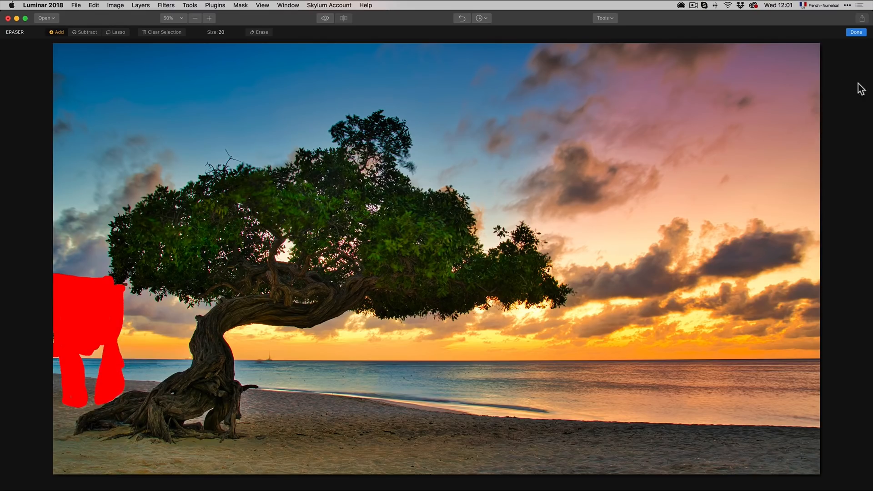
{"action": "left_click", "coordinate": [857, 32]}
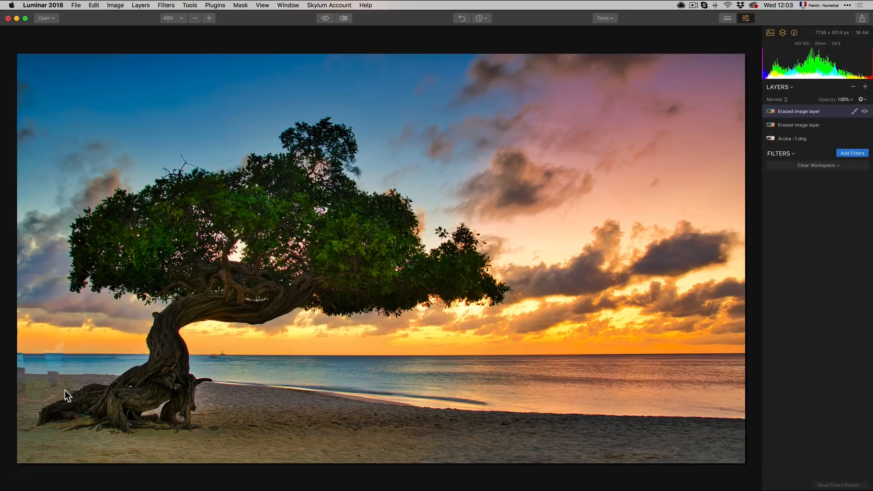
Step: Inspect the erased horizon area at 100% zoom and open the Clone & Stamp tool
{"action": "left_click", "coordinate": [230, 351]}
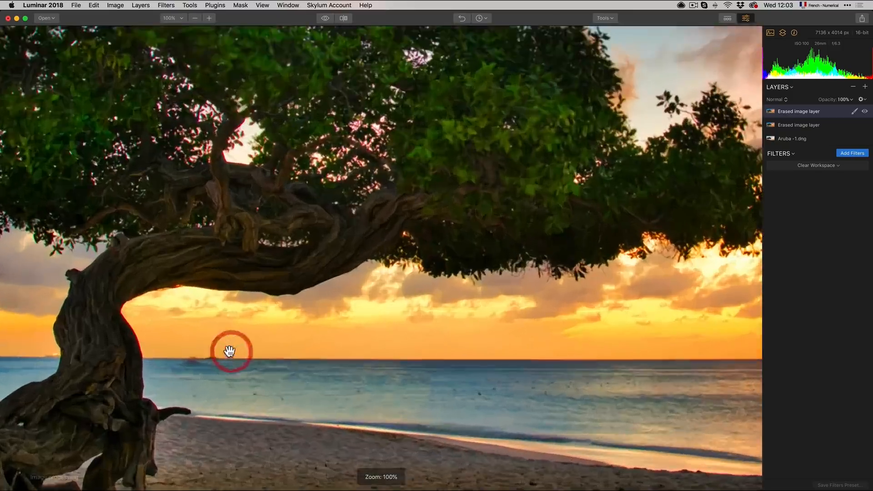
{"action": "left_click", "coordinate": [161, 366]}
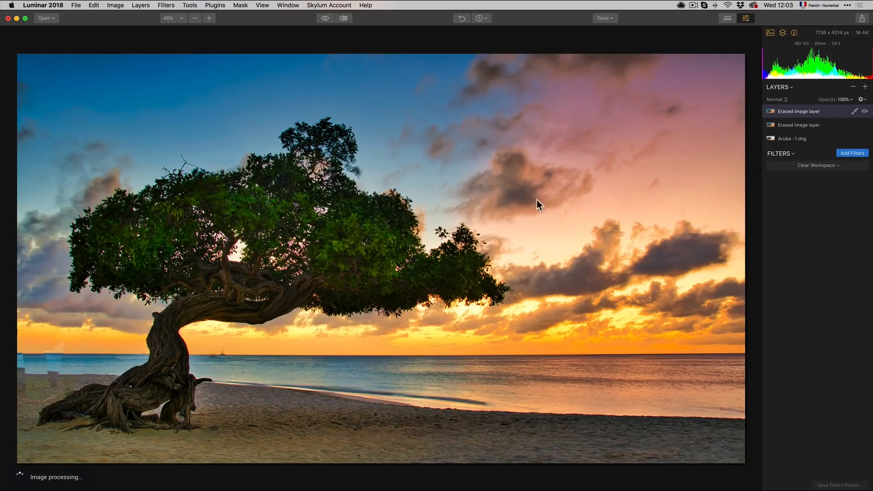
{"action": "left_click", "coordinate": [607, 19]}
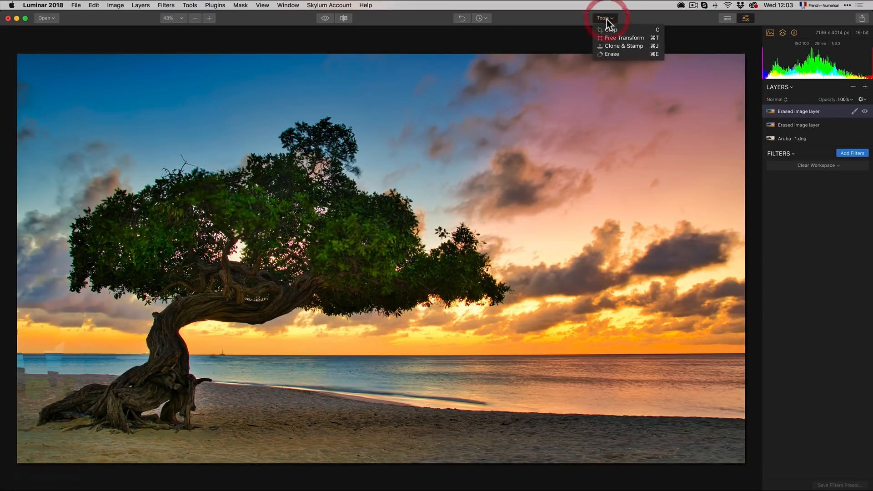
{"action": "left_click", "coordinate": [630, 47]}
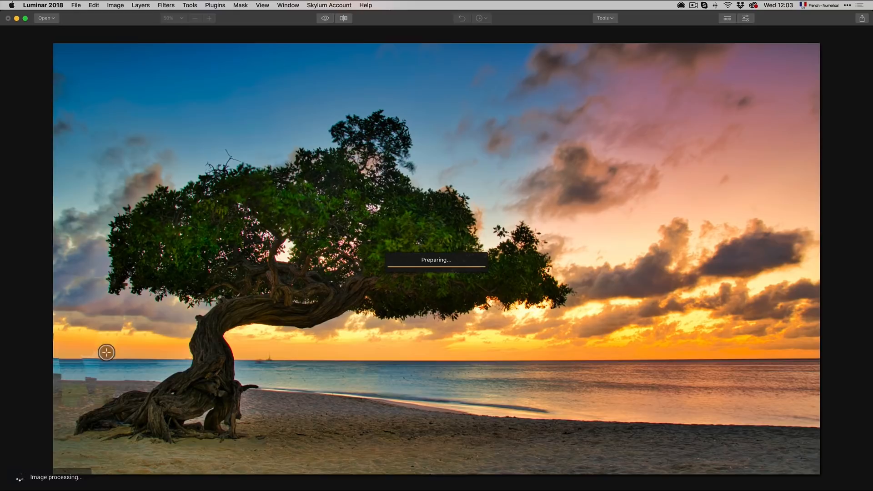
Step: Switch to Photoshop with the exported image, zoom in, and select the Lasso tool
{"action": "key", "text": "super+Tab"}
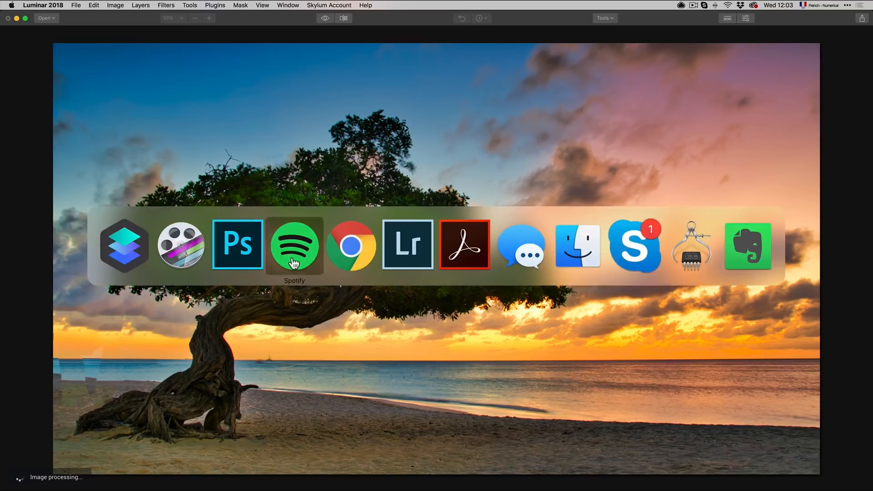
{"action": "left_click", "coordinate": [236, 259]}
{"action": "key", "text": "super+Tab"}
{"action": "left_click", "coordinate": [292, 245]}
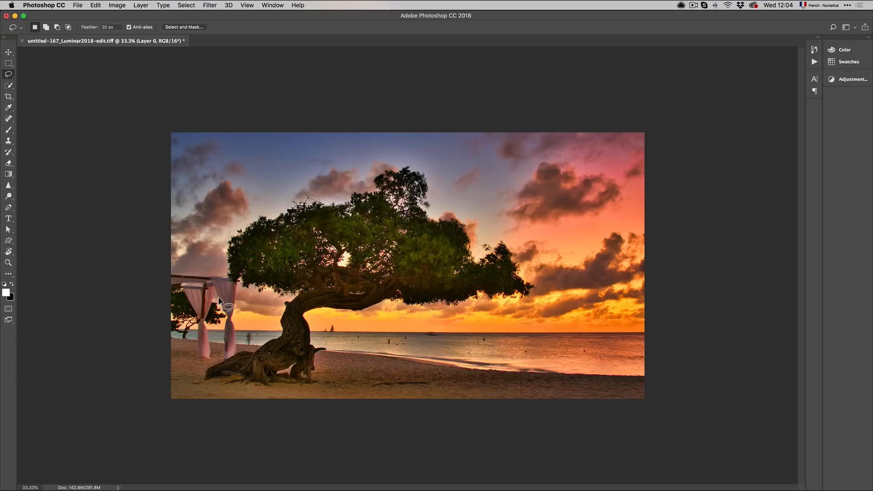
{"action": "left_click", "coordinate": [225, 290]}
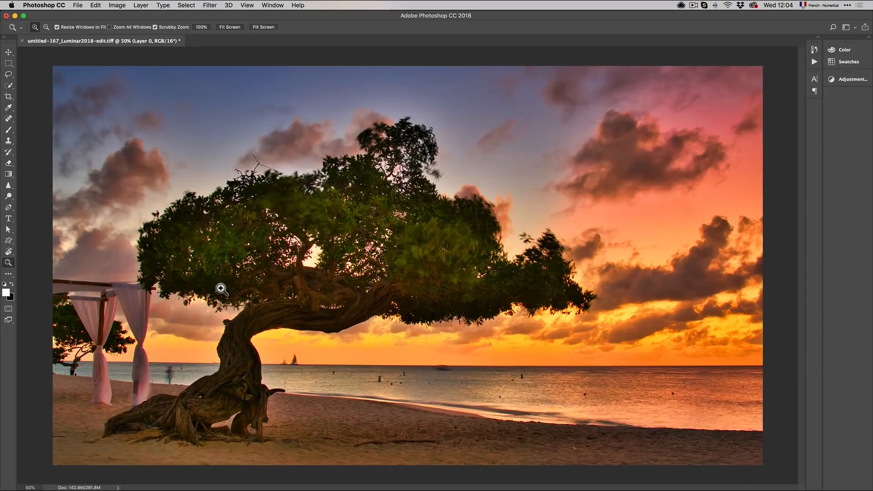
{"action": "left_click", "coordinate": [9, 74]}
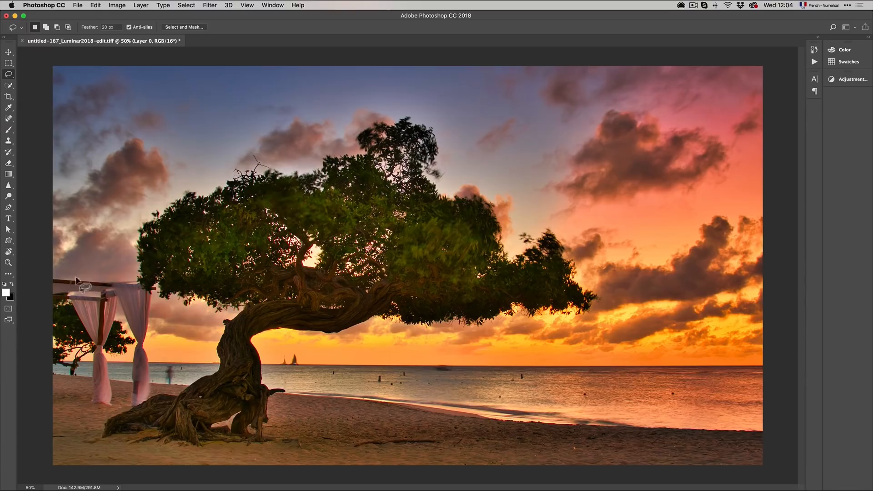
Step: Try to remove the white canopy with a Content-Aware Fill of a feathered lasso selection, then undo it
{"action": "mouse_move", "coordinate": [52, 275]}
{"action": "left_mouse_down"}
{"action": "mouse_move", "coordinate": [120, 274]}
{"action": "mouse_move", "coordinate": [147, 288]}
{"action": "mouse_move", "coordinate": [159, 333]}
{"action": "mouse_move", "coordinate": [149, 397]}
{"action": "mouse_move", "coordinate": [115, 411]}
{"action": "mouse_move", "coordinate": [70, 405]}
{"action": "mouse_move", "coordinate": [45, 366]}
{"action": "mouse_move", "coordinate": [37, 325]}
{"action": "mouse_move", "coordinate": [57, 278]}
{"action": "left_mouse_up"}
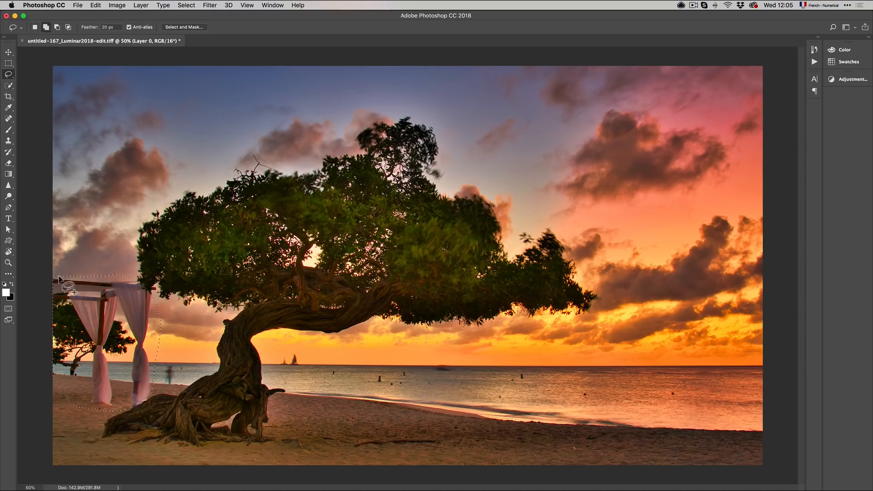
{"action": "key", "text": "shift+BackSpace"}
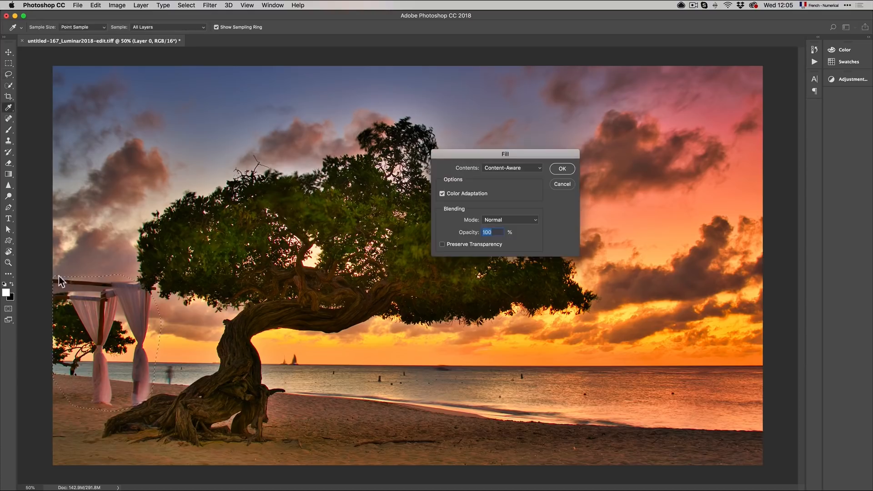
{"action": "left_click", "coordinate": [562, 169]}
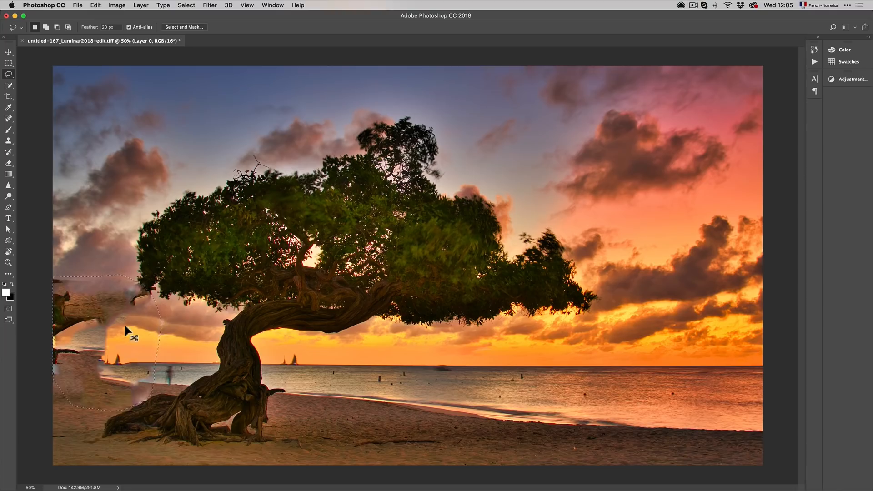
{"action": "key", "text": "super+z"}
{"action": "key", "text": "shift+BackSpace"}
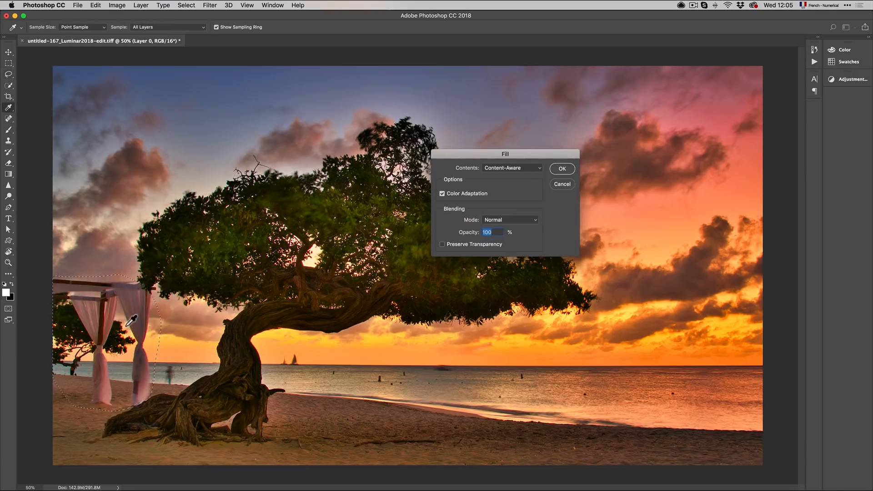
{"action": "key", "text": "Escape"}
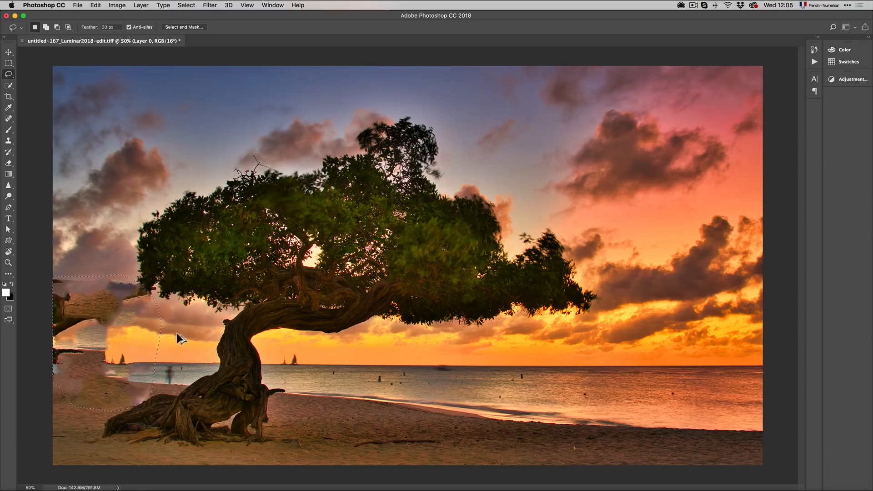
{"action": "key", "text": "super+z"}
Step: Switch back to Luminar 2018, set the Clone & Stamp brush size to 72, and clone over the left beach edge
{"action": "key", "text": "super+Tab"}
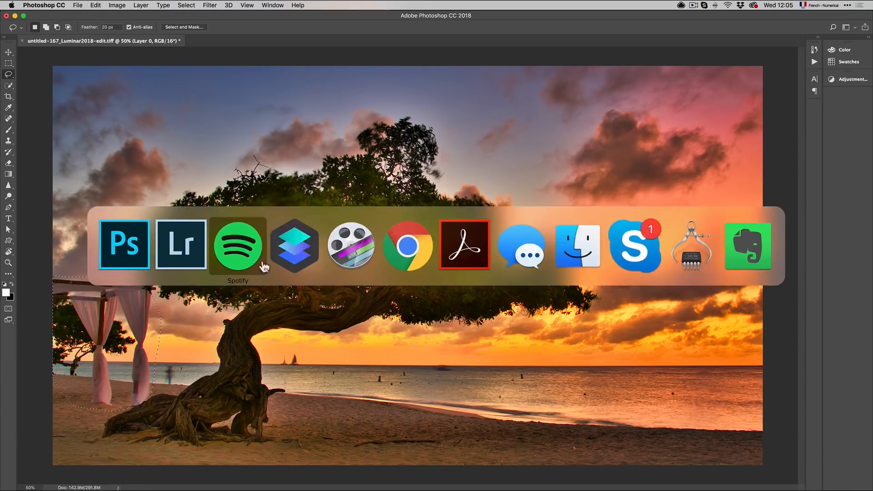
{"action": "left_click", "coordinate": [308, 263]}
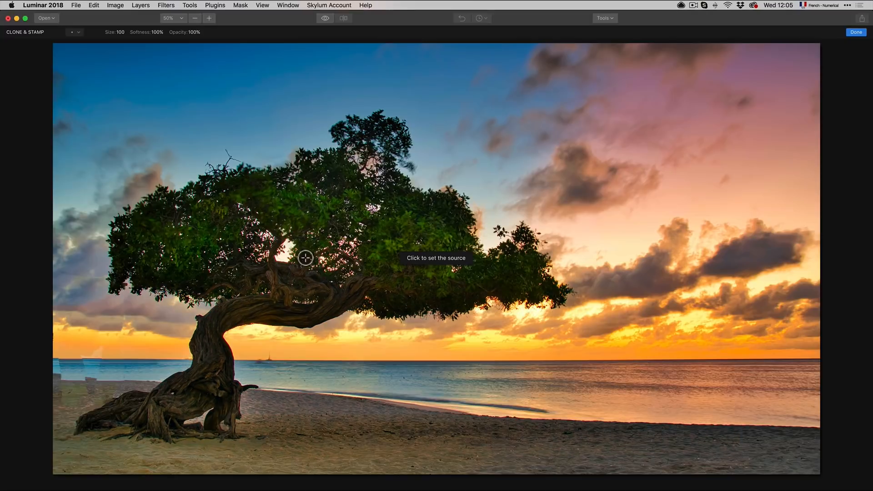
{"action": "left_click", "coordinate": [126, 359], "text": "alt"}
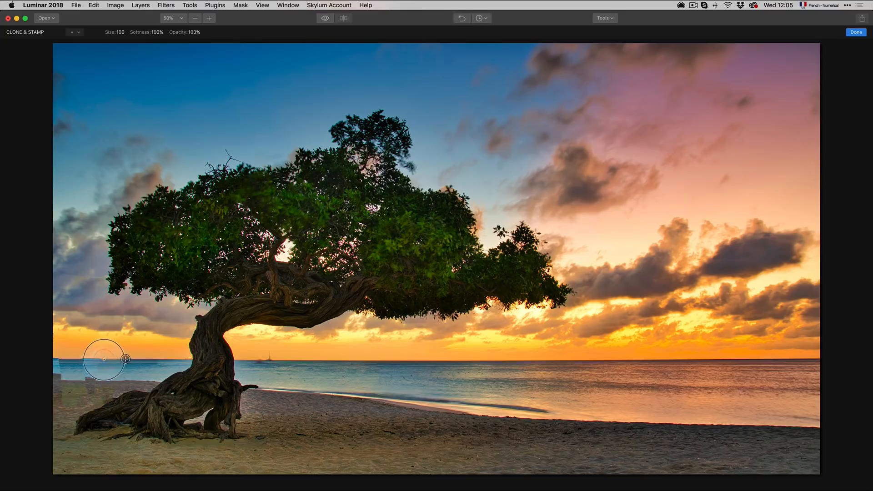
{"action": "right_click", "coordinate": [138, 350]}
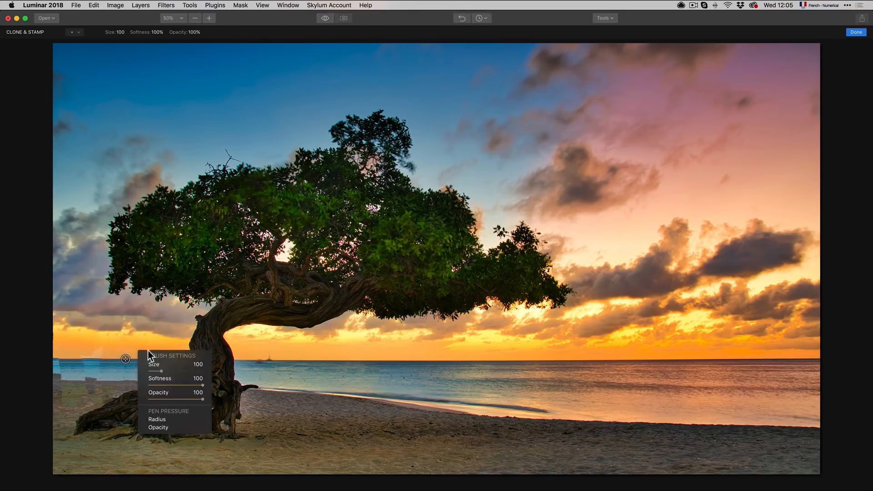
{"action": "left_click_drag", "start_coordinate": [163, 371], "coordinate": [157, 371]}
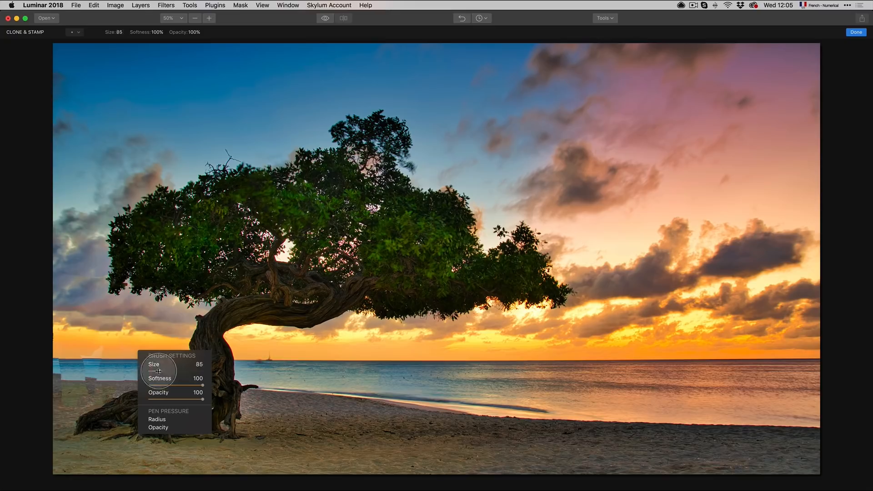
{"action": "left_click", "coordinate": [126, 359], "text": "alt"}
{"action": "left_click", "coordinate": [99, 359]}
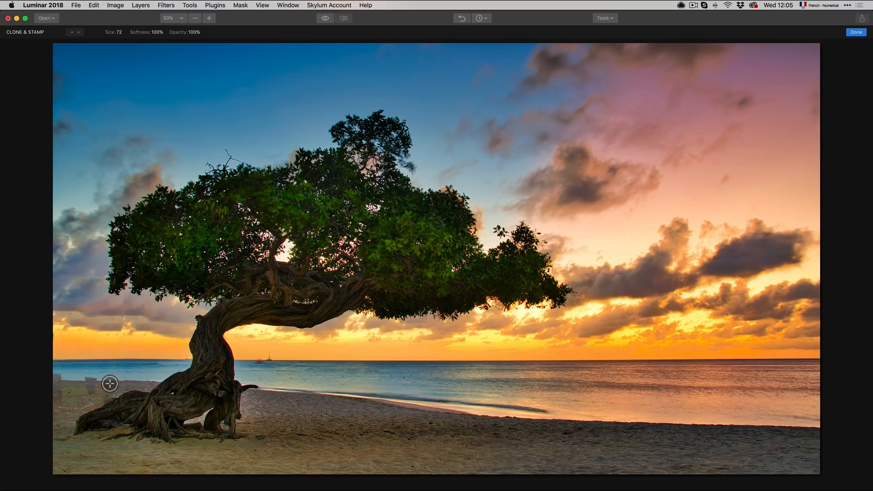
Step: Set the brush size to 80 and clone sand over the patchy area at the left edge of the beach
{"action": "right_click", "coordinate": [143, 355]}
{"action": "left_click_drag", "start_coordinate": [166, 375], "coordinate": [163, 376]}
{"action": "left_click", "coordinate": [110, 380]}
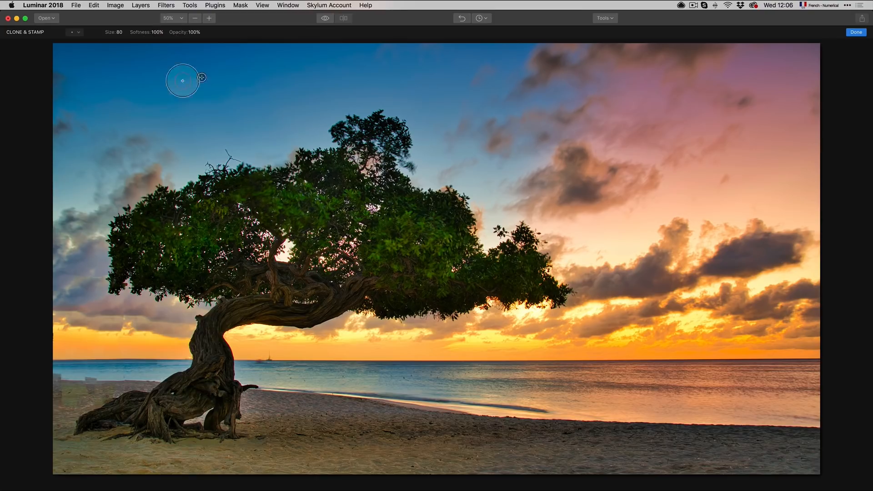
{"action": "left_click", "coordinate": [180, 20]}
{"action": "left_click", "coordinate": [182, 62]}
{"action": "mouse_move", "coordinate": [189, 344]}
{"action": "left_mouse_down"}
{"action": "mouse_move", "coordinate": [203, 349]}
{"action": "mouse_move", "coordinate": [848, 176]}
{"action": "left_mouse_up"}
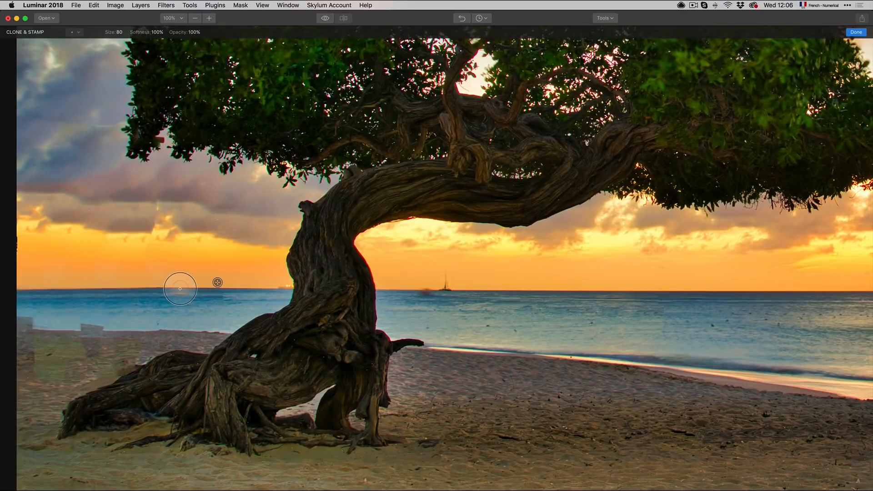
{"action": "left_click", "coordinate": [121, 332], "text": "alt"}
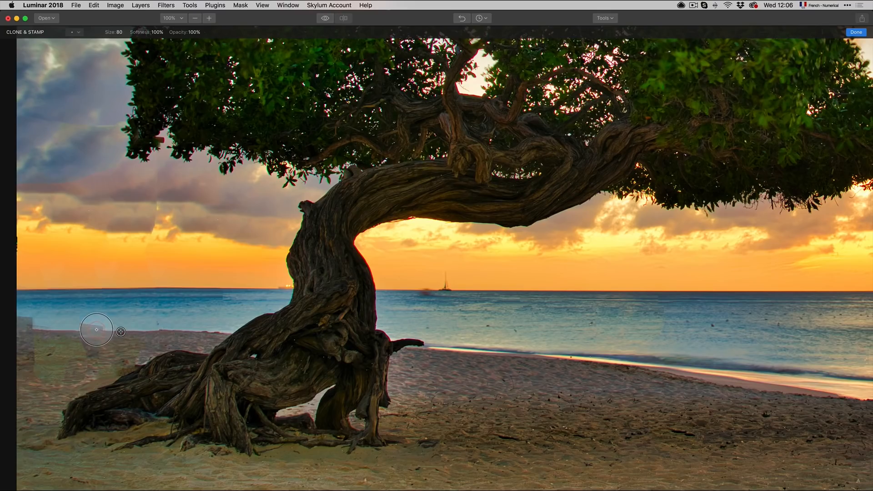
{"action": "mouse_move", "coordinate": [97, 330]}
{"action": "left_mouse_down"}
{"action": "mouse_move", "coordinate": [88, 321]}
{"action": "mouse_move", "coordinate": [80, 330]}
{"action": "left_mouse_up"}
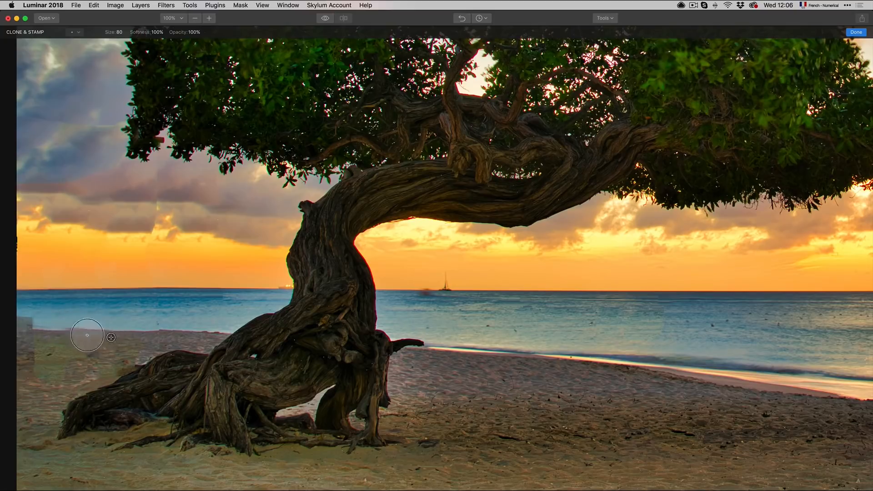
{"action": "left_click", "coordinate": [87, 331], "text": "alt"}
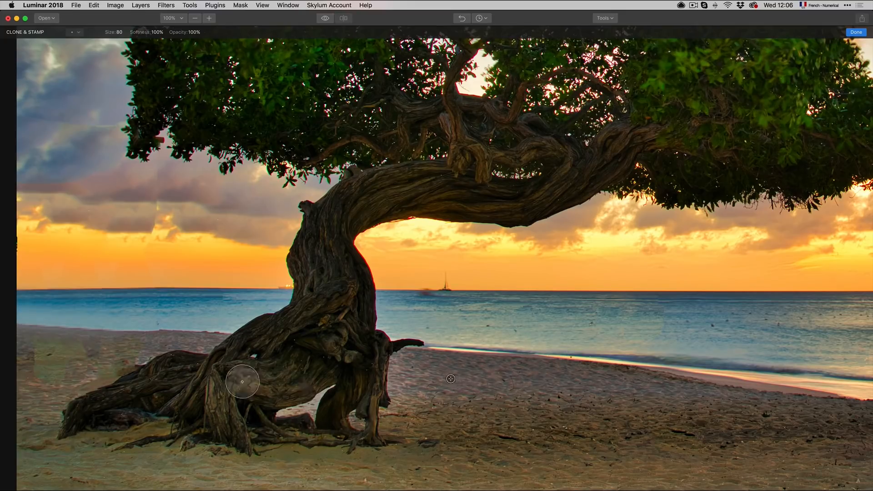
Step: Lower the Clone & Stamp opacity to 52% and clone more sand over the left beach area
{"action": "left_click", "coordinate": [196, 32]}
{"action": "left_click_drag", "start_coordinate": [196, 43], "coordinate": [178, 42]}
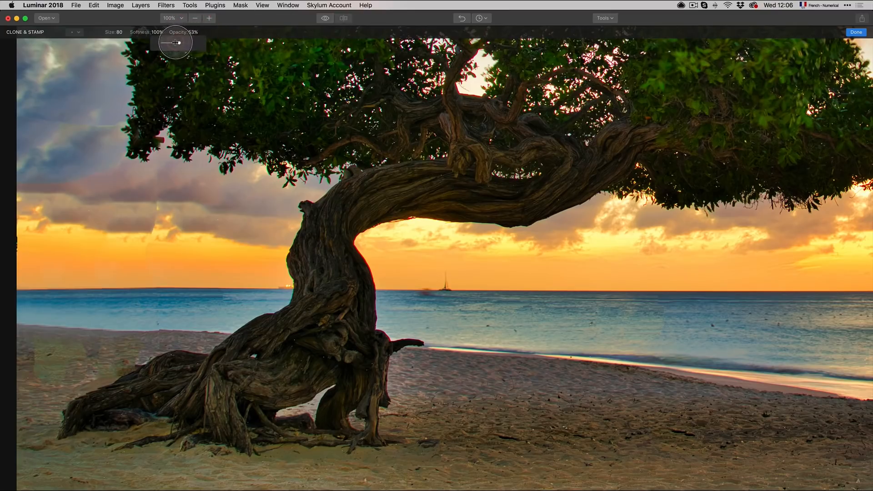
{"action": "left_click", "coordinate": [458, 379]}
{"action": "mouse_move", "coordinate": [76, 359]}
{"action": "left_mouse_down"}
{"action": "mouse_move", "coordinate": [40, 350]}
{"action": "mouse_move", "coordinate": [30, 367]}
{"action": "mouse_move", "coordinate": [34, 374]}
{"action": "mouse_move", "coordinate": [34, 355]}
{"action": "mouse_move", "coordinate": [42, 378]}
{"action": "mouse_move", "coordinate": [60, 375]}
{"action": "mouse_move", "coordinate": [72, 359]}
{"action": "mouse_move", "coordinate": [51, 343]}
{"action": "mouse_move", "coordinate": [124, 348]}
{"action": "left_mouse_up"}
{"action": "left_click", "coordinate": [524, 415], "text": "alt"}
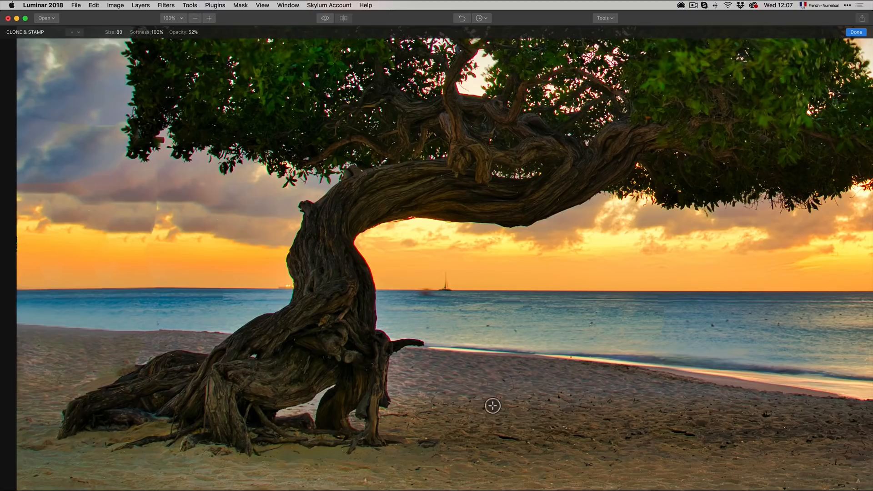
{"action": "left_click", "coordinate": [443, 385], "text": "alt"}
{"action": "left_click", "coordinate": [459, 380], "text": "alt"}
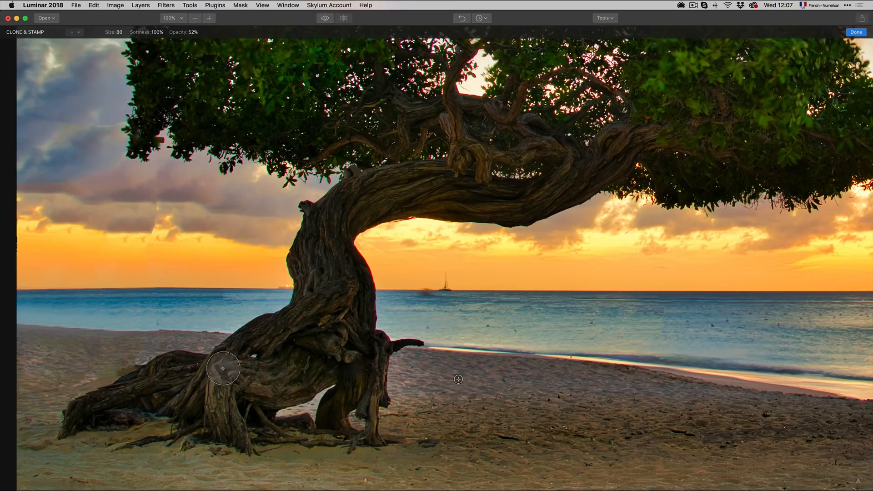
{"action": "mouse_move", "coordinate": [121, 355]}
{"action": "left_mouse_down"}
{"action": "mouse_move", "coordinate": [49, 375]}
{"action": "mouse_move", "coordinate": [77, 365]}
{"action": "left_mouse_up"}
{"action": "left_click", "coordinate": [481, 387], "text": "alt"}
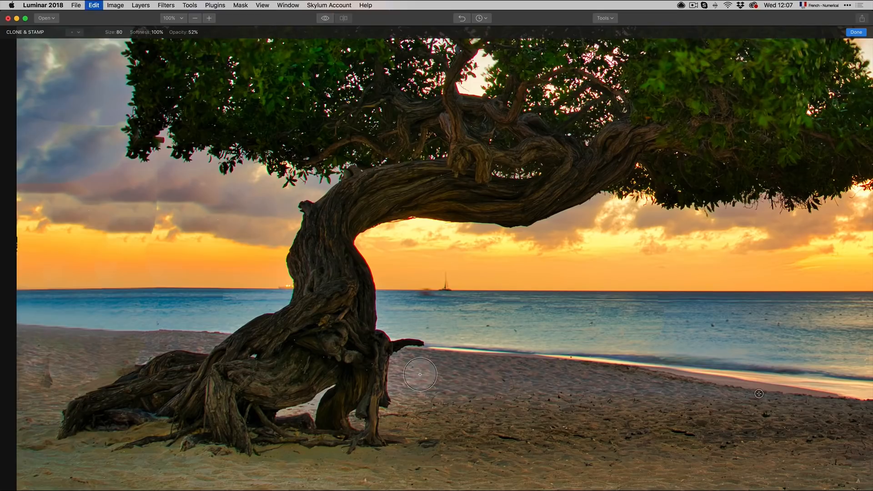
{"action": "left_click", "coordinate": [75, 365], "text": "alt"}
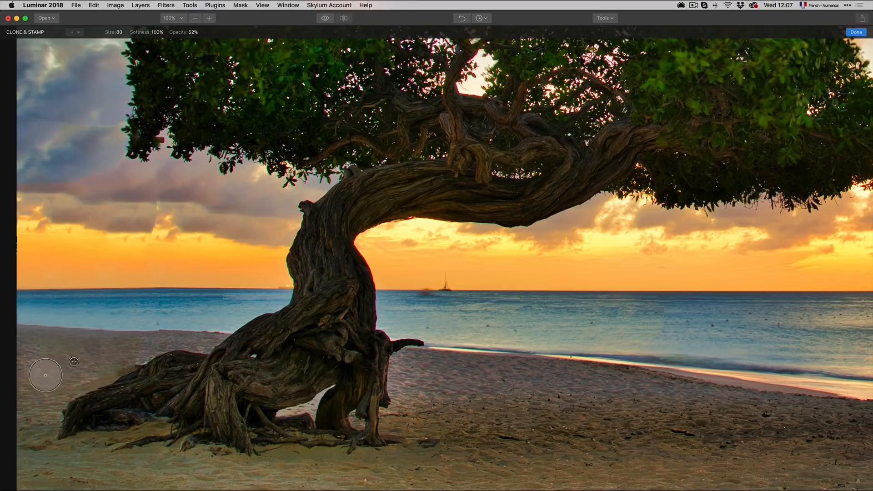
Step: Open the edit history, then clone over spots along the horizon line near the sailboat
{"action": "left_click", "coordinate": [481, 18]}
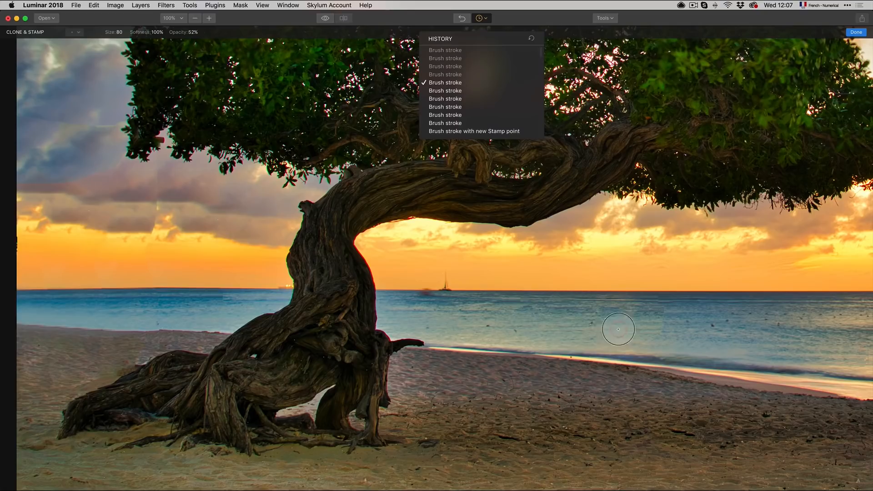
{"action": "left_click", "coordinate": [472, 292], "text": "alt"}
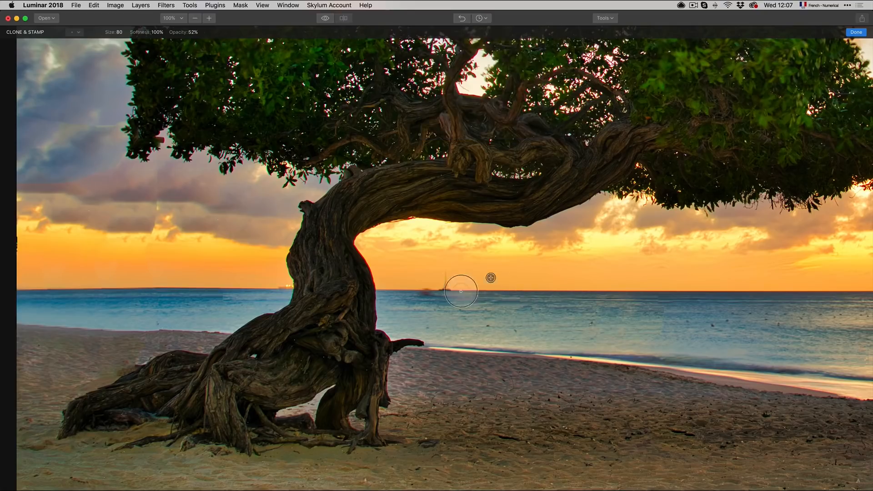
{"action": "left_click", "coordinate": [406, 291], "text": "alt"}
{"action": "left_click", "coordinate": [432, 291]}
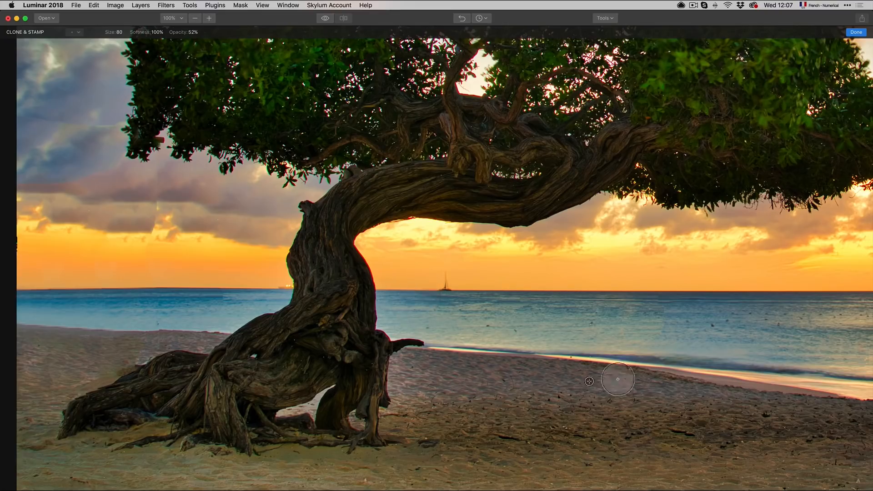
Step: Set the brush size to 76 and clone over the sand at the left beach edge
{"action": "left_click_drag", "start_coordinate": [757, 337], "coordinate": [541, 328]}
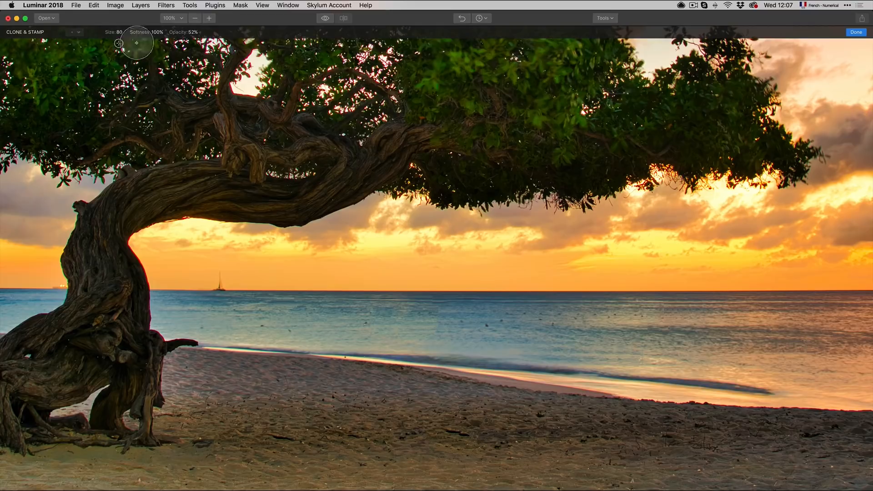
{"action": "left_click", "coordinate": [182, 18]}
{"action": "left_click", "coordinate": [180, 32]}
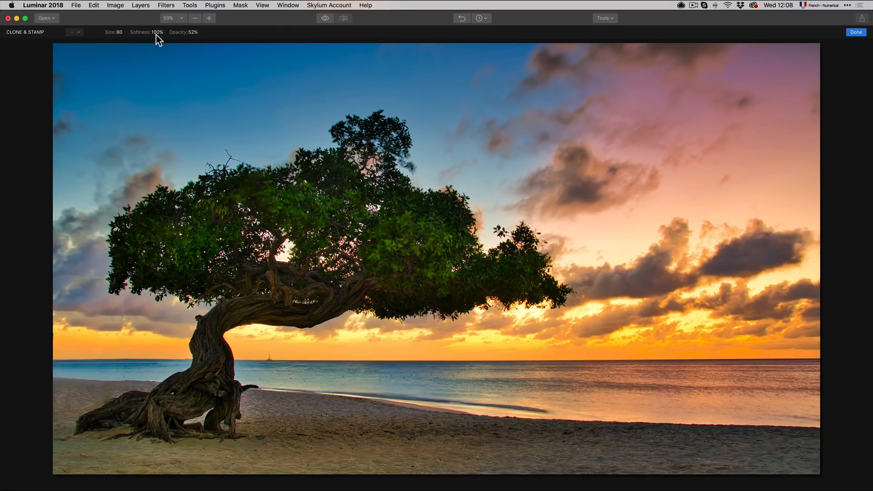
{"action": "left_click", "coordinate": [173, 18]}
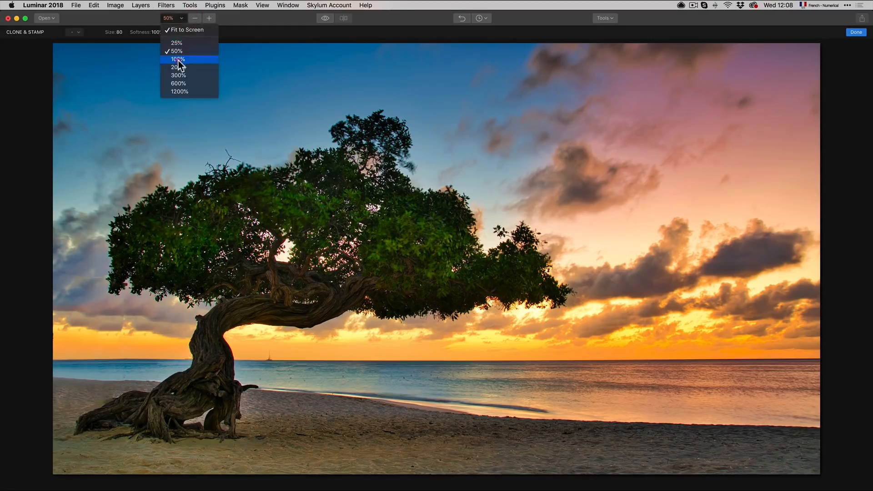
{"action": "left_click", "coordinate": [178, 62]}
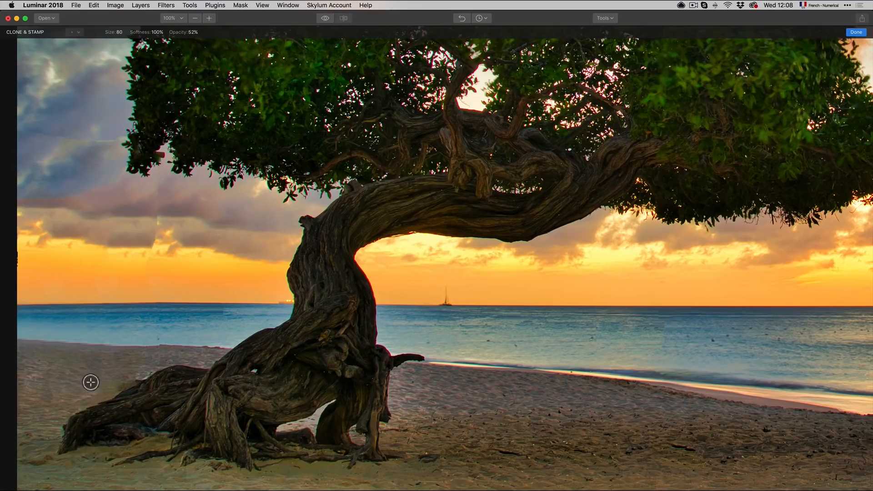
{"action": "right_click", "coordinate": [117, 359]}
{"action": "left_click_drag", "start_coordinate": [137, 378], "coordinate": [134, 378]}
{"action": "left_click", "coordinate": [106, 381]}
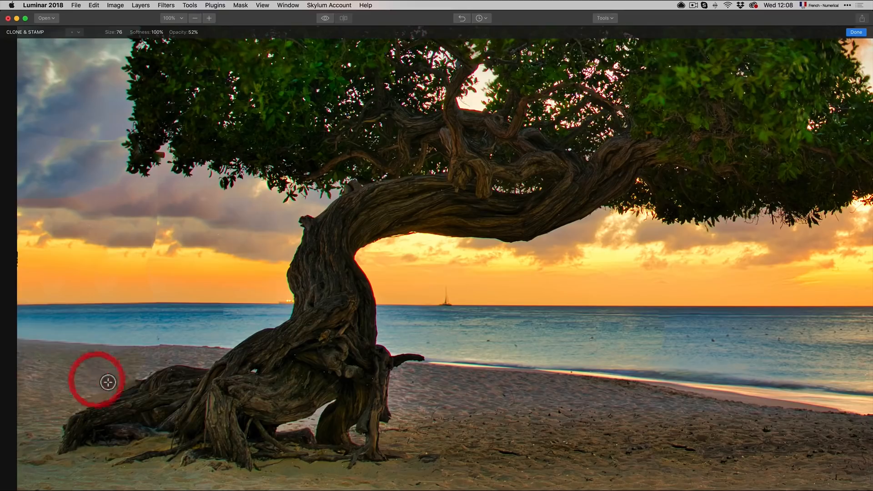
Step: Reduce the brush size to 46 and clone the sand patches beside the tree roots
{"action": "right_click", "coordinate": [113, 367]}
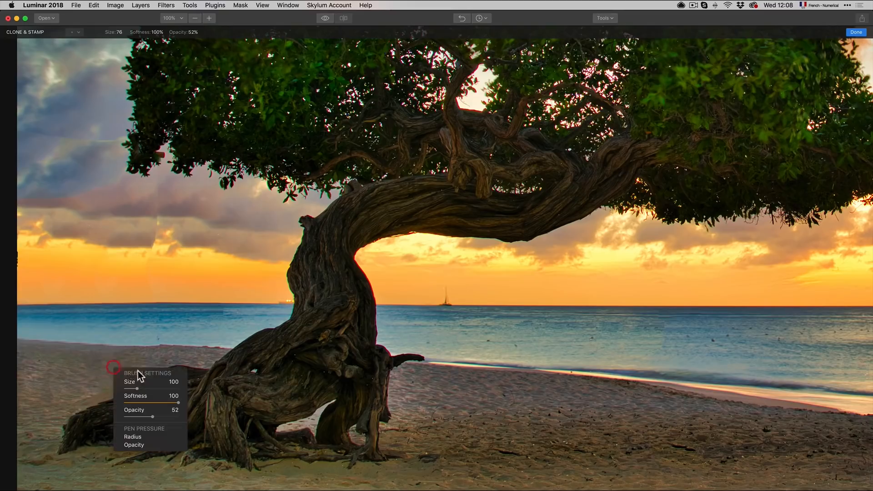
{"action": "left_click_drag", "start_coordinate": [137, 387], "coordinate": [130, 387]}
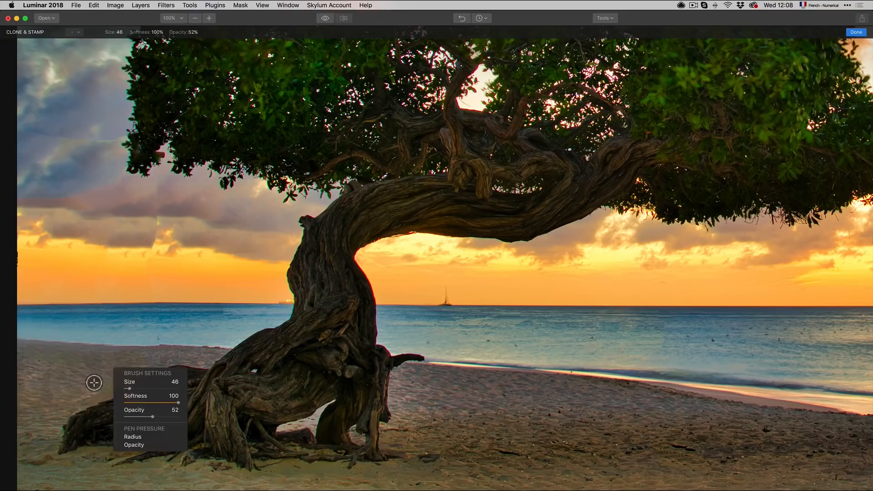
{"action": "left_click", "coordinate": [101, 380]}
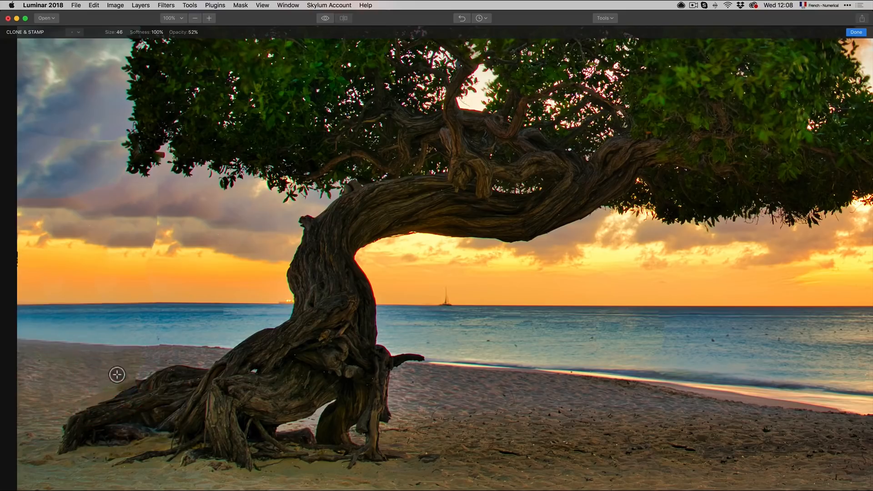
{"action": "left_click", "coordinate": [91, 386], "text": "alt"}
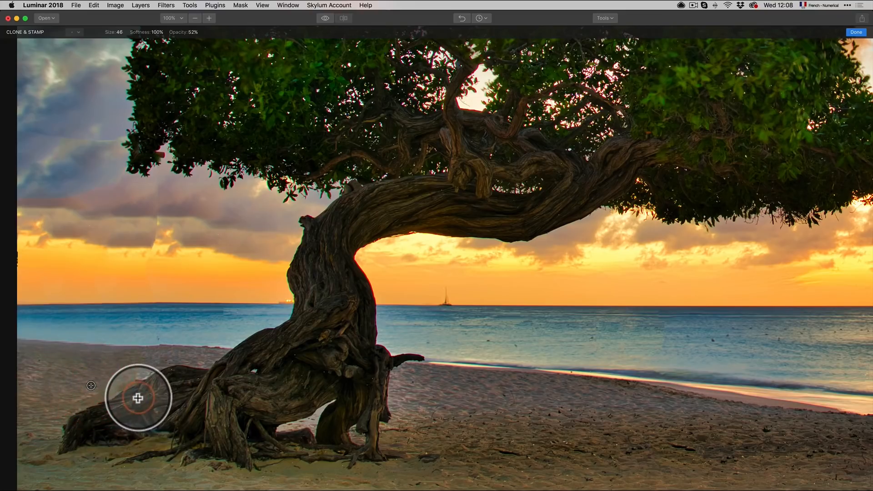
{"action": "left_click", "coordinate": [146, 396]}
{"action": "left_click", "coordinate": [148, 394]}
{"action": "left_click", "coordinate": [152, 392]}
{"action": "left_click", "coordinate": [150, 390]}
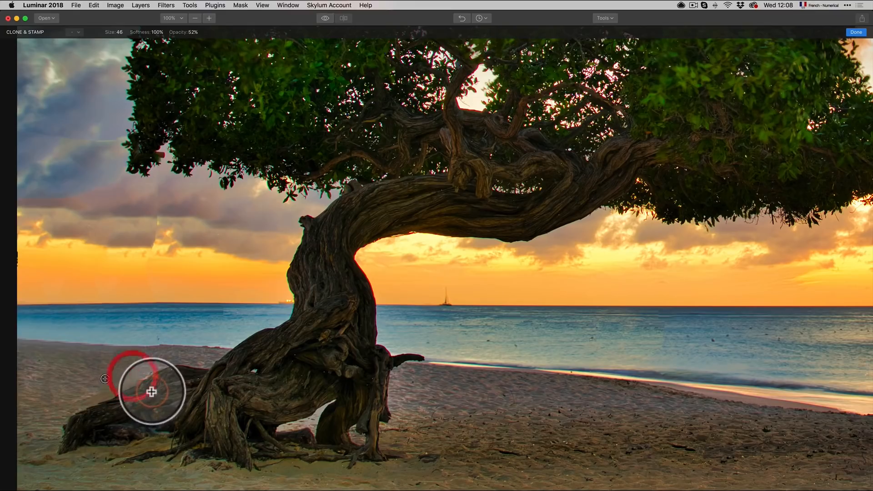
{"action": "left_click", "coordinate": [152, 391]}
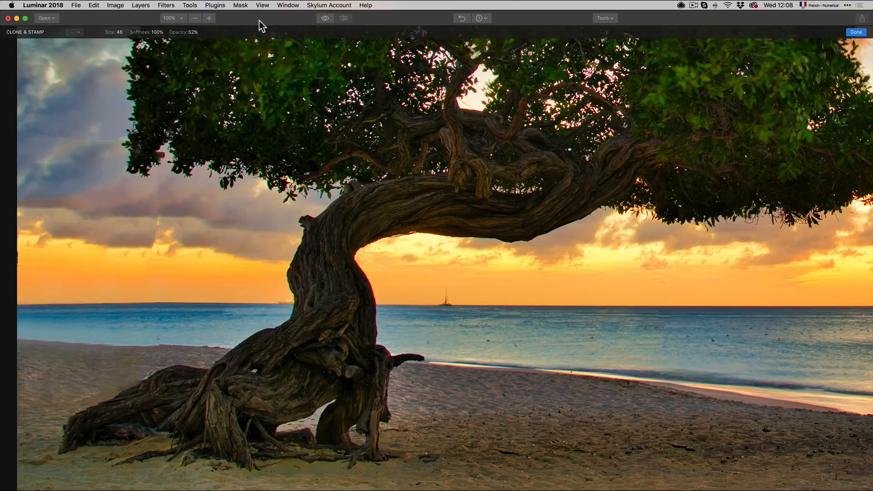
Step: Raise the Clone & Stamp opacity to 100% and softness to 81%, then clone sand over the left tree roots area
{"action": "left_click", "coordinate": [191, 33]}
{"action": "left_click_drag", "start_coordinate": [195, 43], "coordinate": [219, 47]}
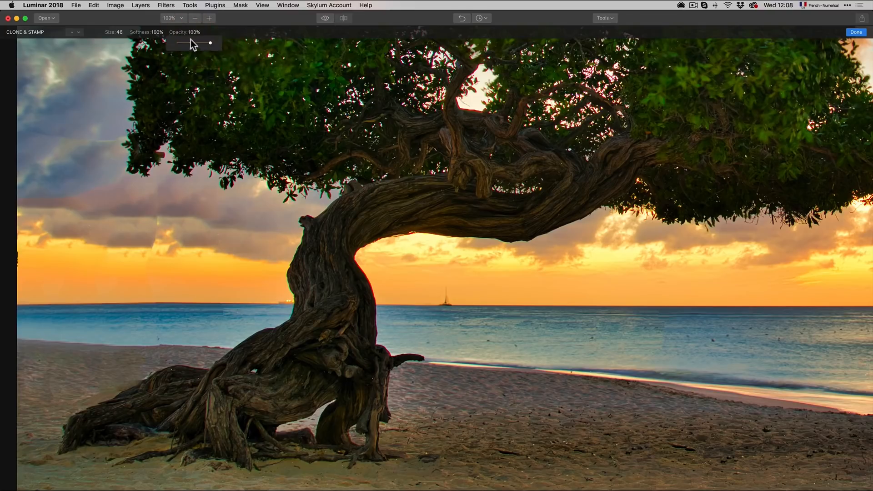
{"action": "left_click", "coordinate": [158, 35]}
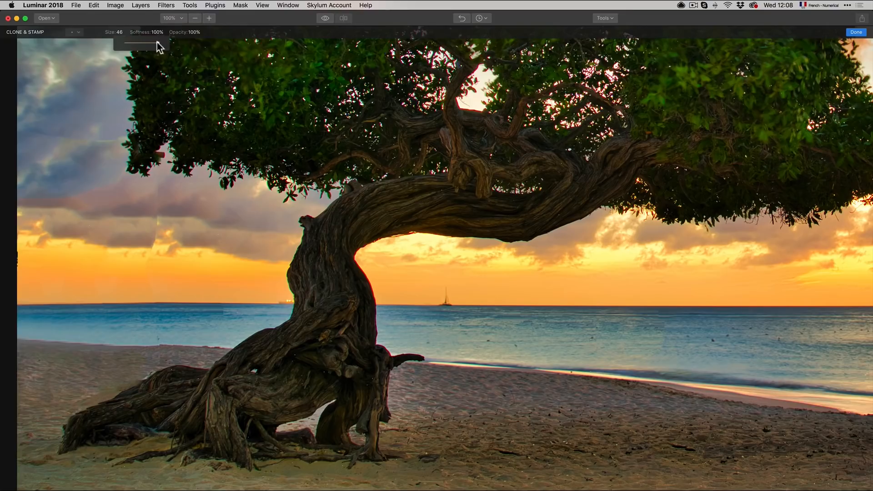
{"action": "left_click_drag", "start_coordinate": [164, 43], "coordinate": [149, 43]}
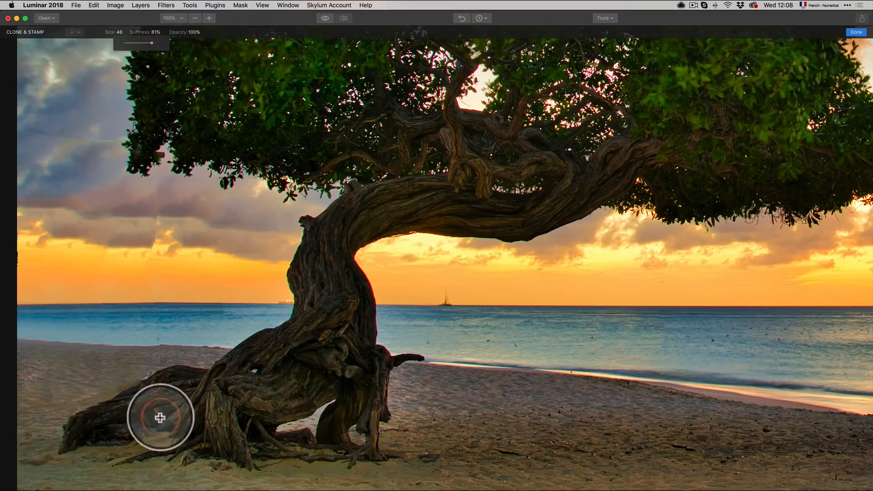
{"action": "left_click", "coordinate": [123, 371]}
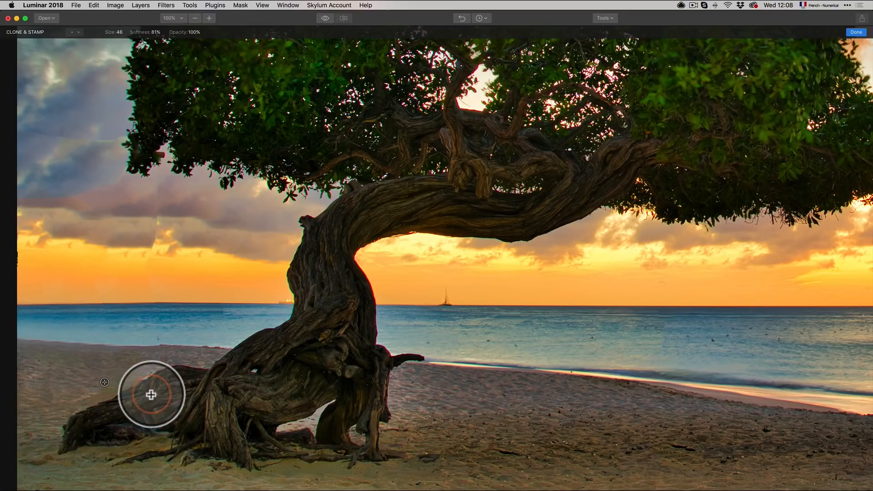
{"action": "left_click", "coordinate": [145, 397]}
{"action": "left_click_drag", "start_coordinate": [145, 396], "coordinate": [97, 415]}
{"action": "left_click", "coordinate": [128, 366], "text": "alt"}
{"action": "left_click", "coordinate": [112, 383], "text": "alt"}
{"action": "left_click", "coordinate": [79, 396], "text": "alt"}
{"action": "left_click", "coordinate": [31, 424], "text": "alt"}
{"action": "left_click_drag", "start_coordinate": [46, 448], "coordinate": [37, 459]}
{"action": "left_click", "coordinate": [142, 451], "text": "alt"}
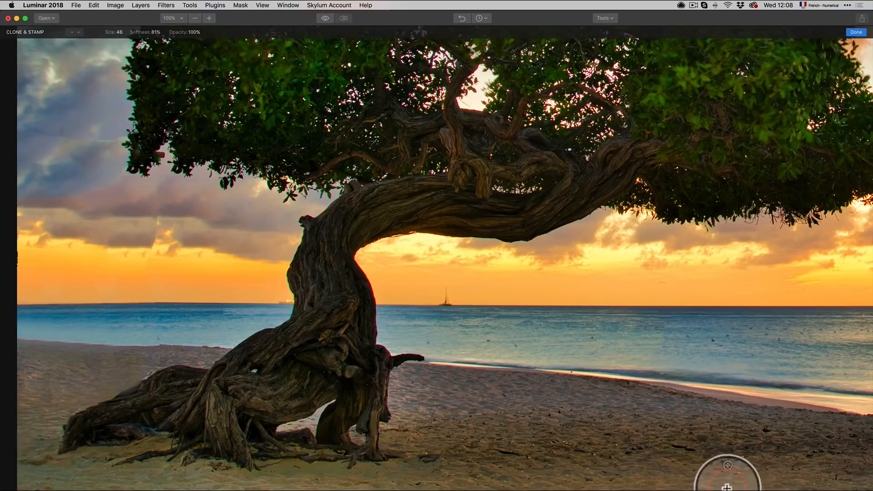
Step: Clone over the dark sand patches on the right side of the beach and apply the Clone & Stamp edits
{"action": "left_click_drag", "start_coordinate": [726, 436], "coordinate": [664, 312]}
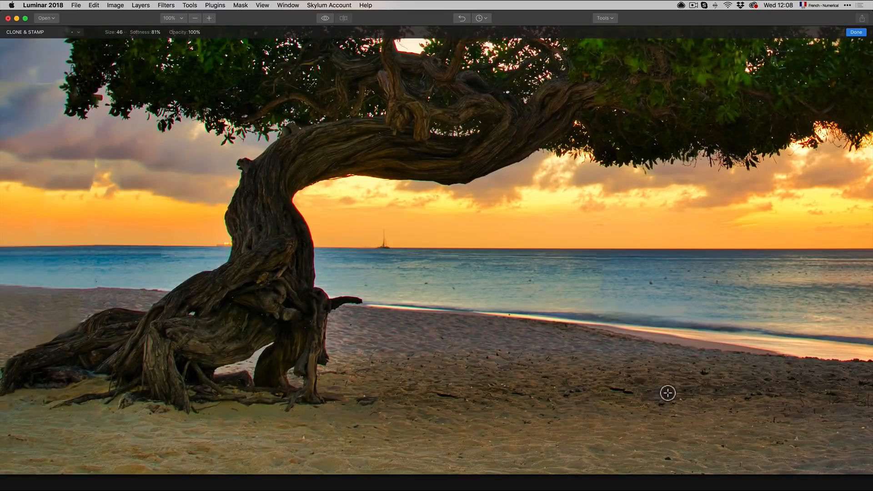
{"action": "left_click", "coordinate": [639, 401]}
{"action": "left_click_drag", "start_coordinate": [628, 395], "coordinate": [616, 387]}
{"action": "left_click", "coordinate": [454, 377], "text": "alt"}
{"action": "left_click", "coordinate": [456, 407]}
{"action": "left_click_drag", "start_coordinate": [460, 413], "coordinate": [468, 417]}
{"action": "left_click", "coordinate": [365, 384], "text": "alt"}
{"action": "mouse_move", "coordinate": [366, 400]}
{"action": "left_mouse_down"}
{"action": "mouse_move", "coordinate": [378, 410]}
{"action": "mouse_move", "coordinate": [364, 399]}
{"action": "mouse_move", "coordinate": [379, 398]}
{"action": "left_mouse_up"}
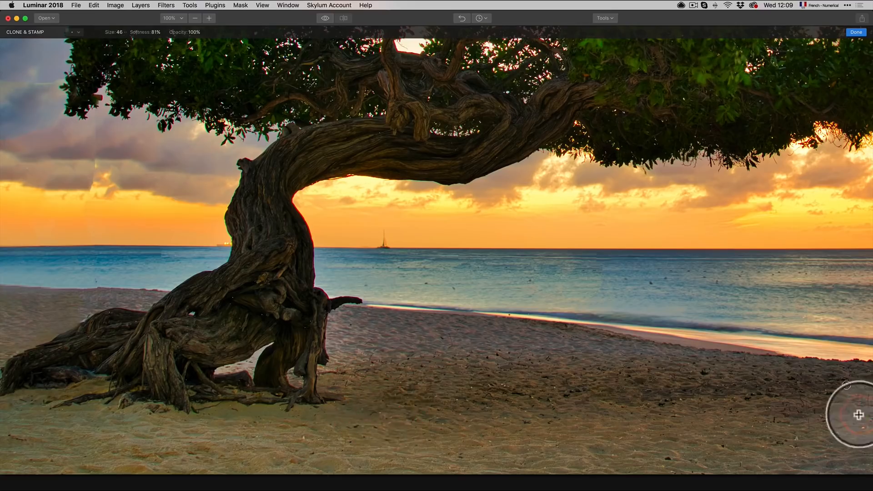
{"action": "left_click_drag", "start_coordinate": [826, 390], "coordinate": [612, 381]}
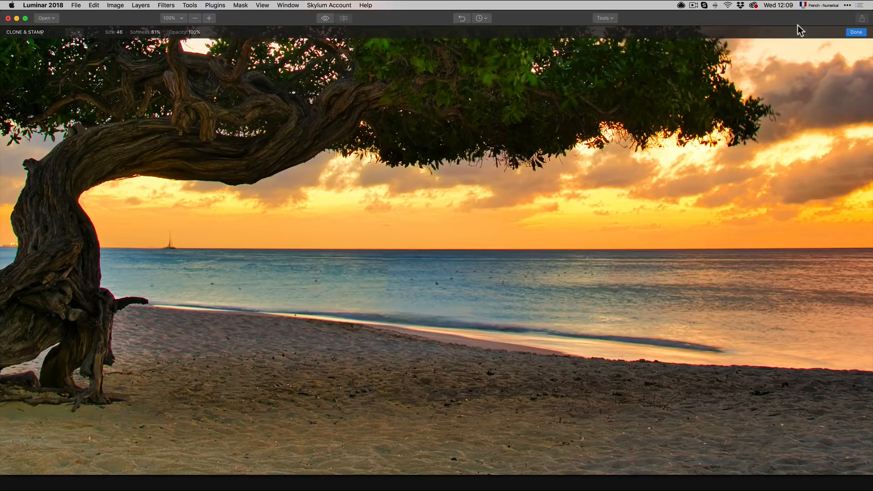
{"action": "left_click", "coordinate": [854, 33]}
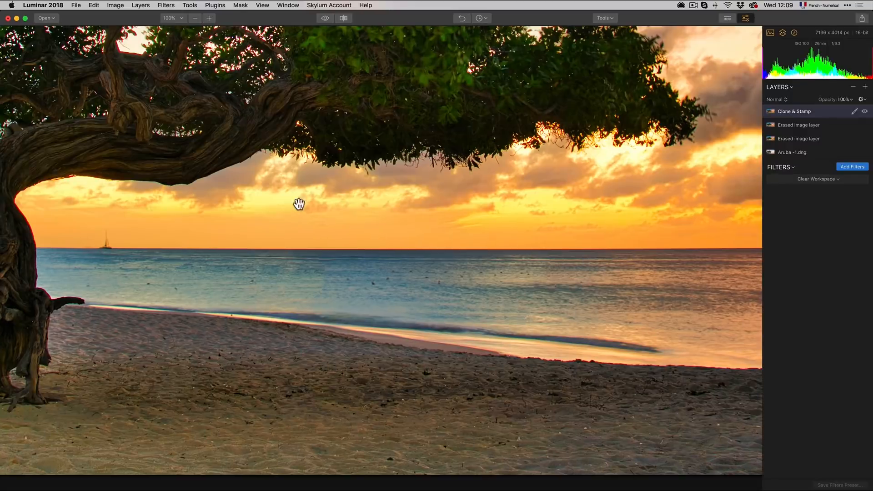
Step: Fit the photo to the window and delete both Erased image layers
{"action": "left_click", "coordinate": [175, 18]}
{"action": "left_click", "coordinate": [178, 30]}
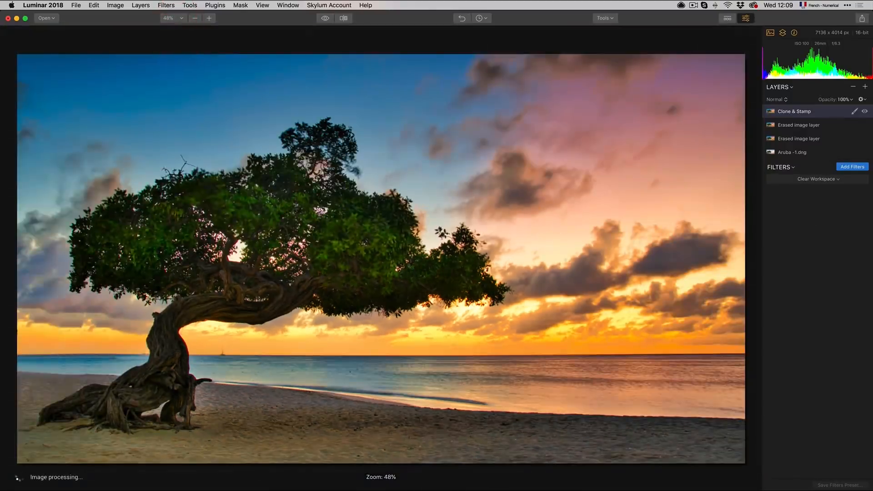
{"action": "left_click", "coordinate": [829, 125]}
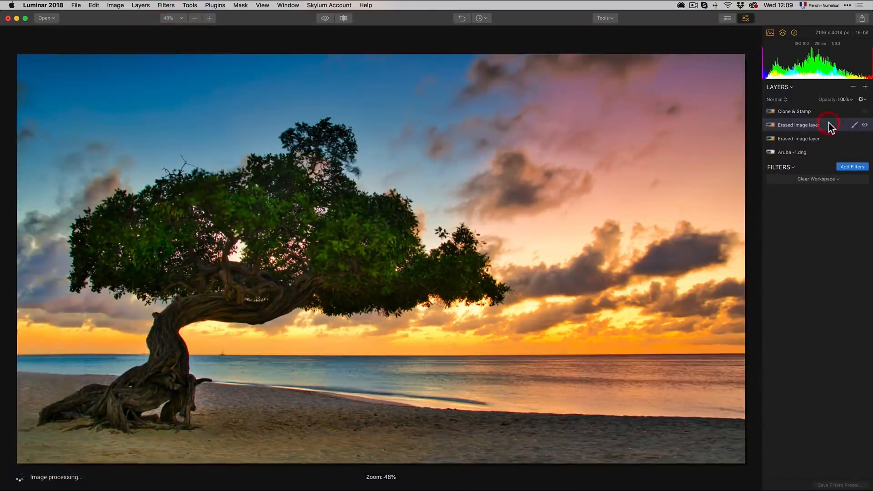
{"action": "left_click", "coordinate": [853, 87]}
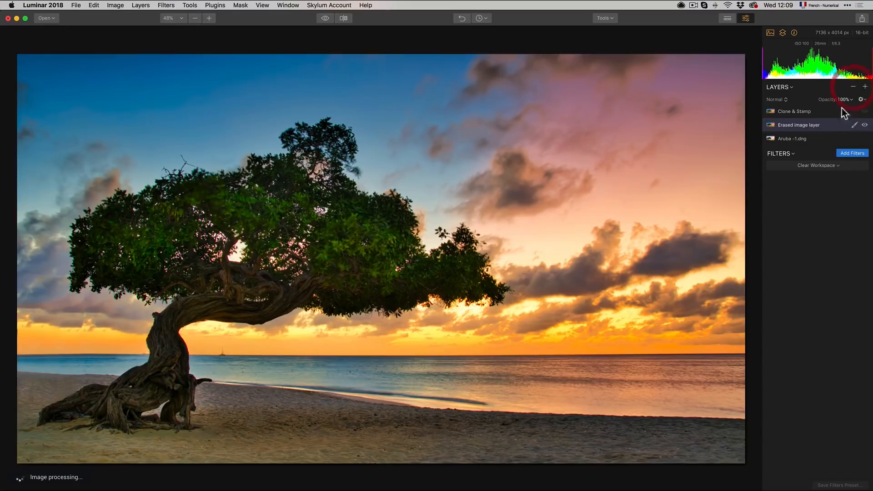
{"action": "left_click", "coordinate": [855, 87]}
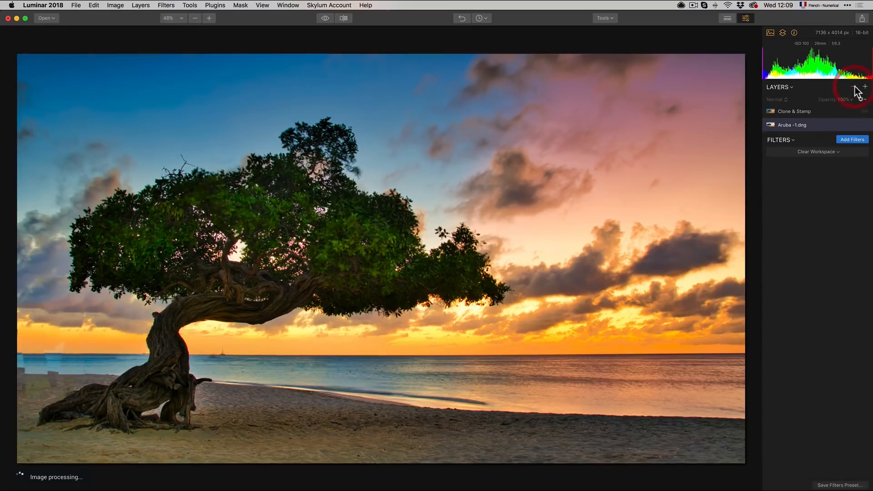
Step: Toggle the Clone & Stamp layer's visibility to compare, and add a new adjustment layer
{"action": "left_click", "coordinate": [816, 113]}
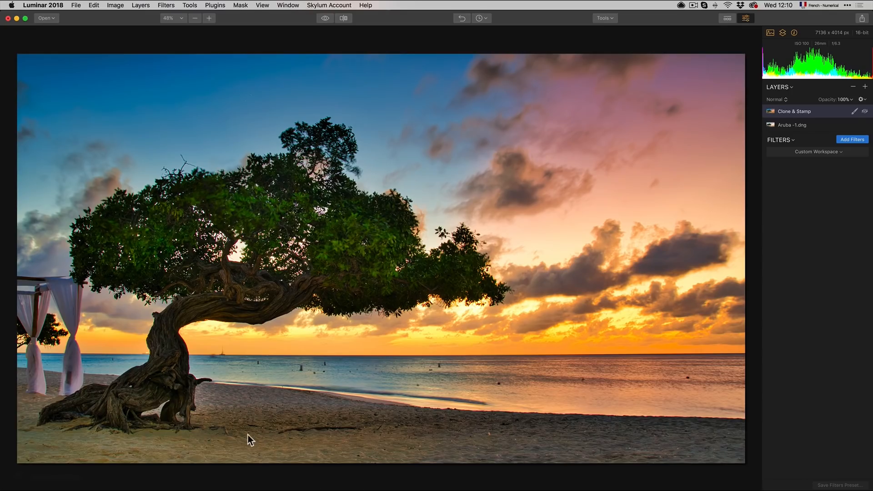
{"action": "left_click", "coordinate": [865, 112]}
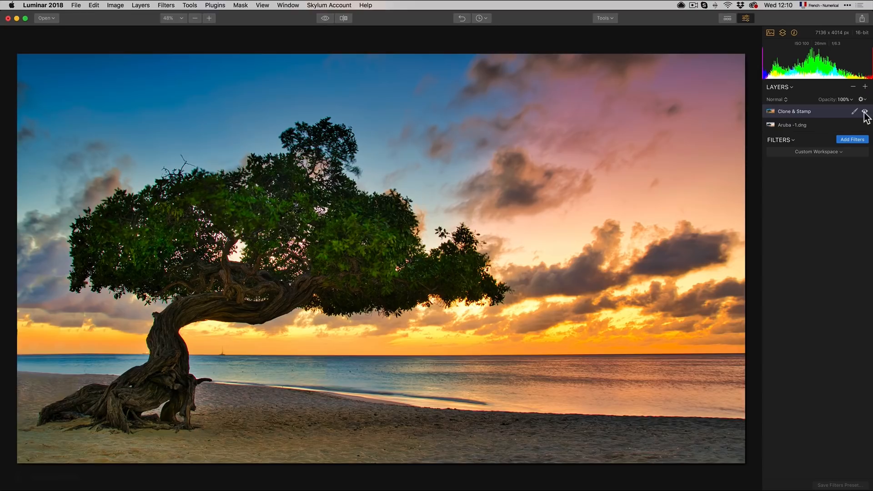
{"action": "left_click", "coordinate": [864, 87]}
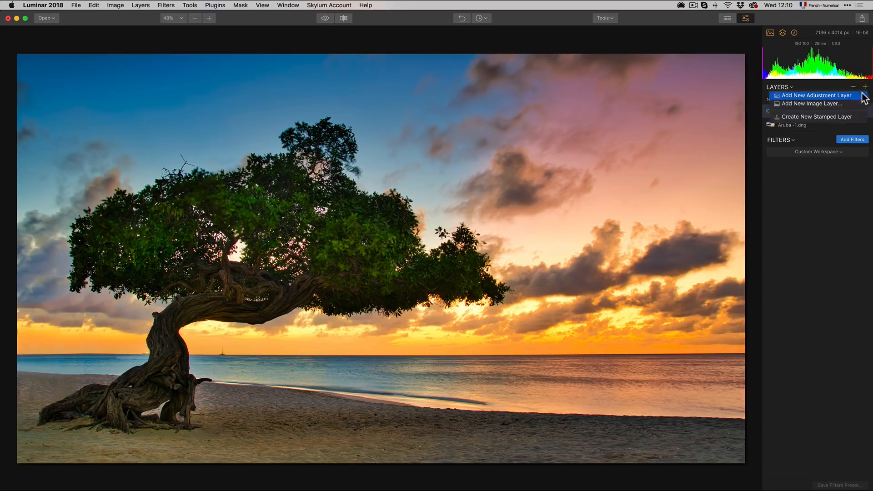
{"action": "left_click", "coordinate": [861, 97]}
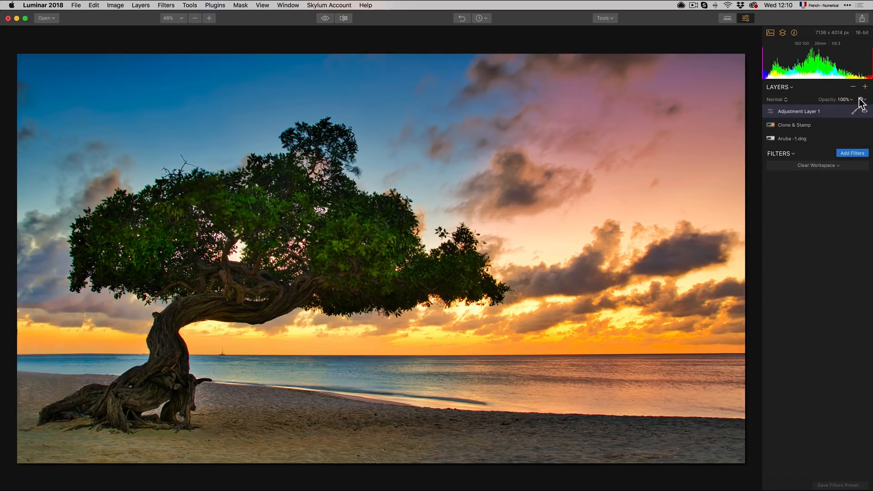
Step: Toggle the before/after preview to compare the edited photo with the original
{"action": "left_click", "coordinate": [326, 18]}
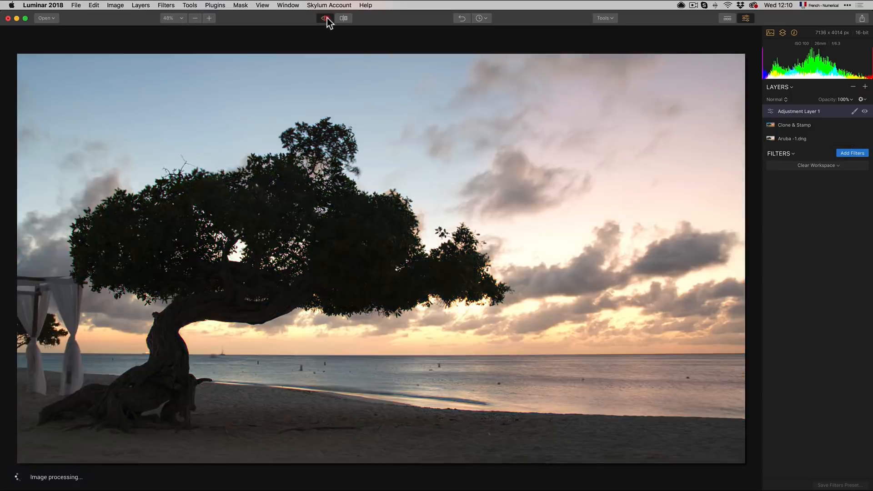
{"action": "left_click", "coordinate": [326, 18]}
{"action": "left_click", "coordinate": [326, 18]}
{"action": "left_click", "coordinate": [325, 18]}
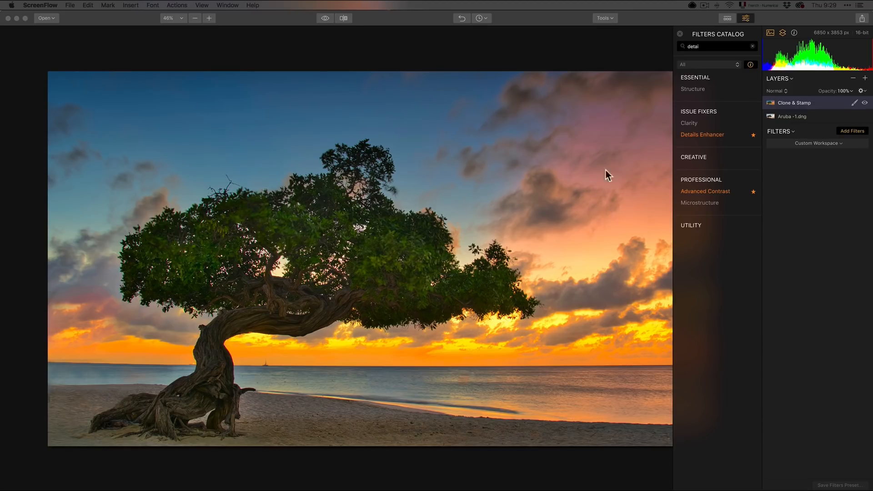
Step: Switch the Clone & Stamp layer off and on to compare, then add a new adjustment layer above it
{"action": "left_click", "coordinate": [866, 105]}
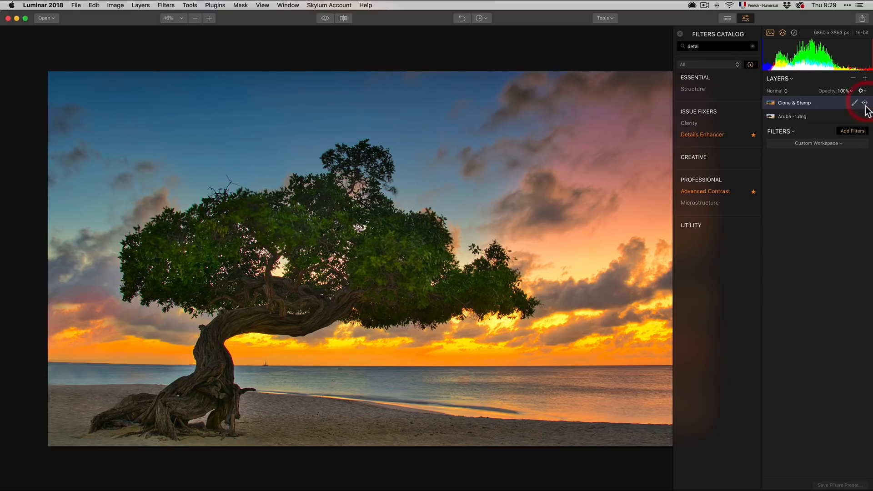
{"action": "left_click", "coordinate": [865, 103]}
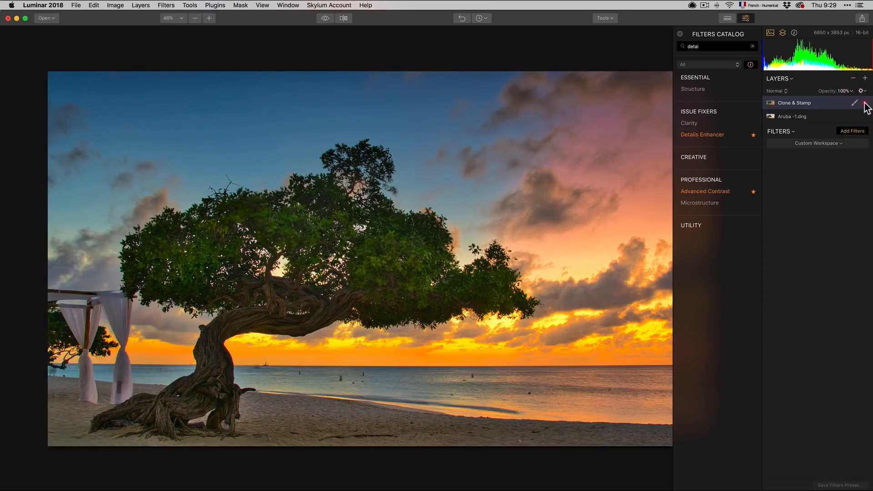
{"action": "left_click", "coordinate": [865, 103]}
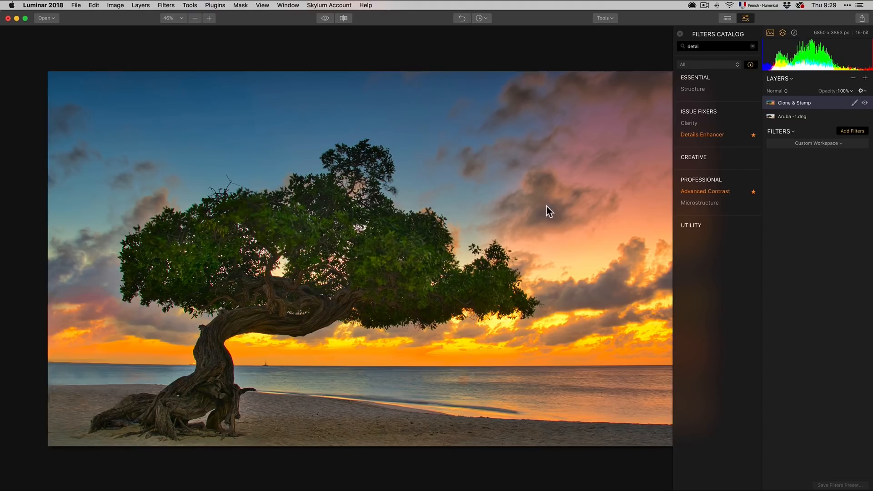
{"action": "left_click", "coordinate": [866, 78]}
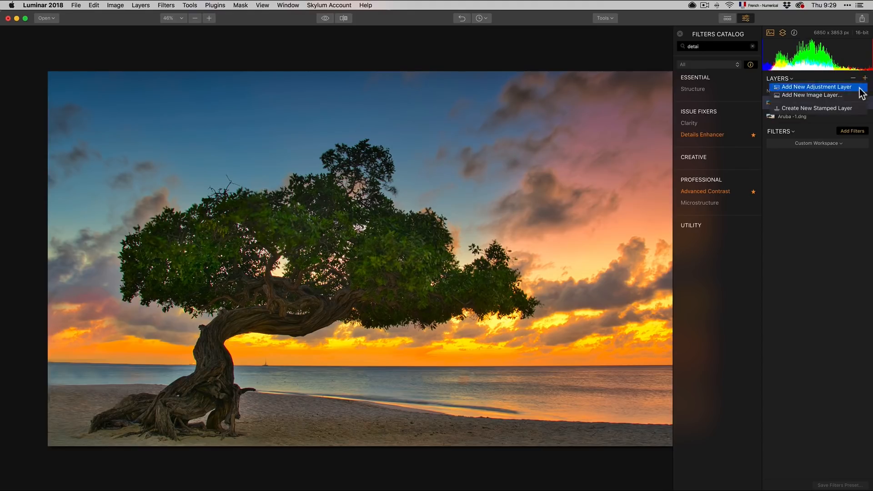
{"action": "left_click", "coordinate": [857, 89]}
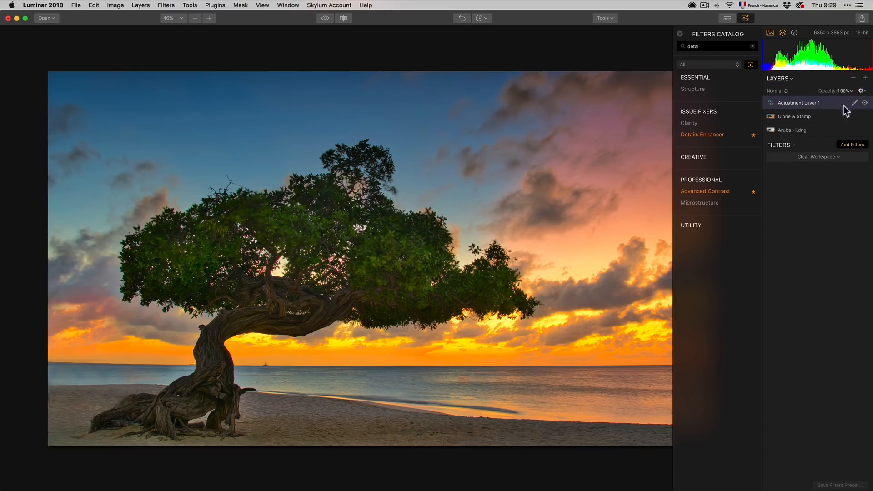
Step: Add the Sunrays filter to the adjustment layer and start placing the sun center
{"action": "left_click", "coordinate": [845, 145]}
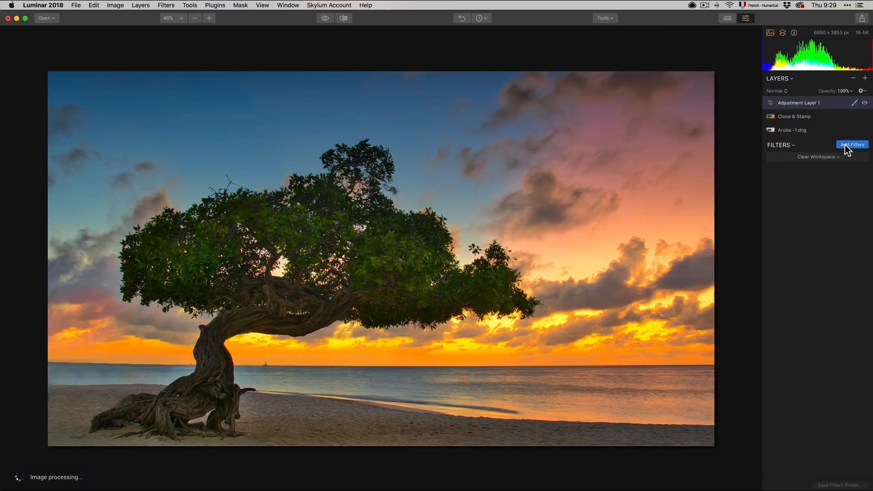
{"action": "left_click", "coordinate": [845, 145]}
{"action": "scroll", "coordinate": [703, 334], "scroll_direction": "down", "scroll_amount": 5}
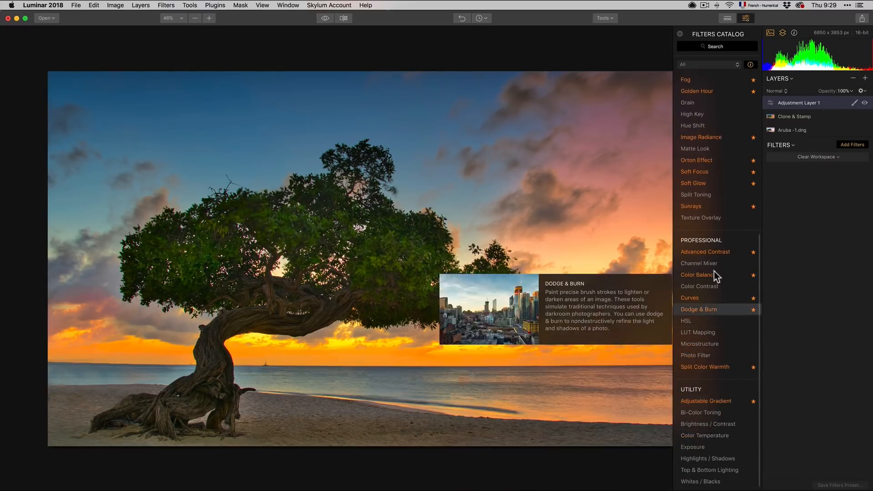
{"action": "left_click", "coordinate": [717, 209]}
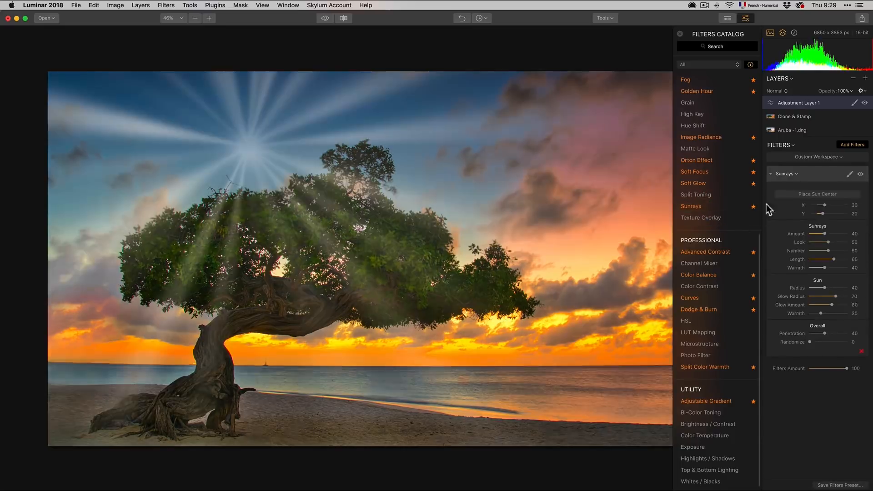
{"action": "mouse_move", "coordinate": [825, 206]}
{"action": "left_mouse_down"}
{"action": "mouse_move", "coordinate": [833, 206]}
{"action": "mouse_move", "coordinate": [825, 207]}
{"action": "left_mouse_up"}
{"action": "left_click", "coordinate": [820, 195]}
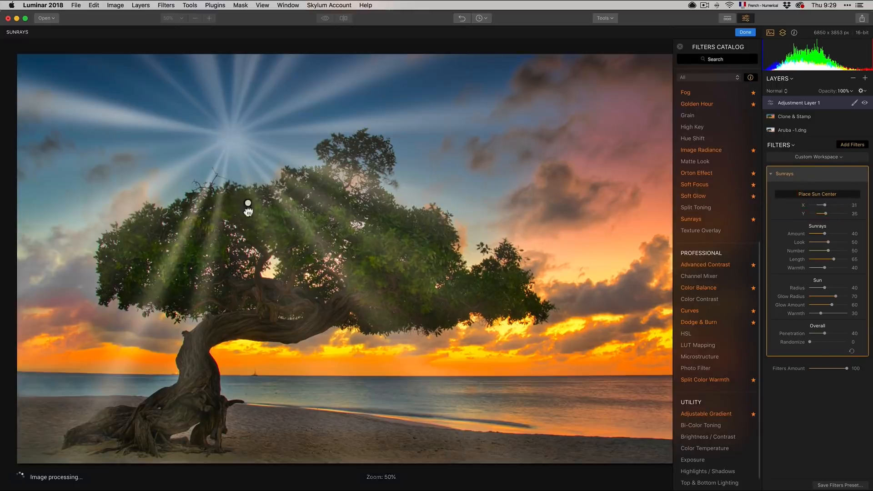
Step: Move the sun center behind the tree canopy and set the sunrays Warmth to 100
{"action": "left_click", "coordinate": [275, 268]}
{"action": "left_click_drag", "start_coordinate": [276, 269], "coordinate": [333, 263]}
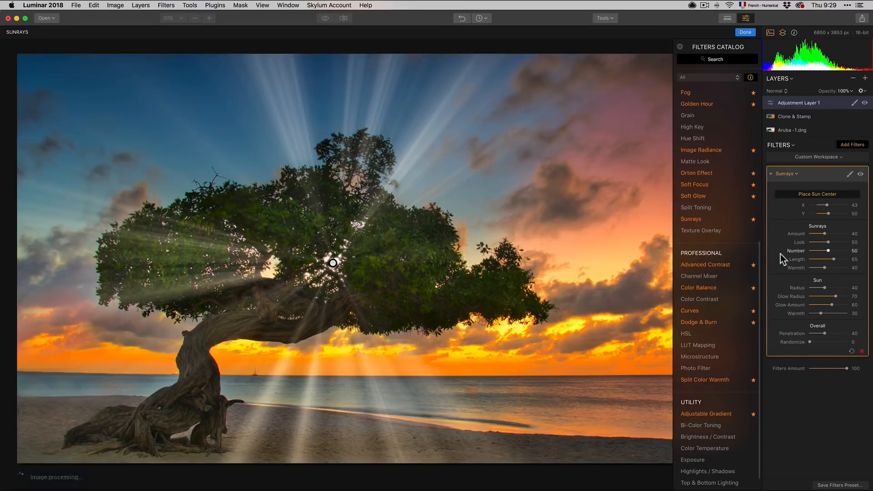
{"action": "left_click", "coordinate": [834, 268]}
{"action": "left_click_drag", "start_coordinate": [834, 268], "coordinate": [853, 269]}
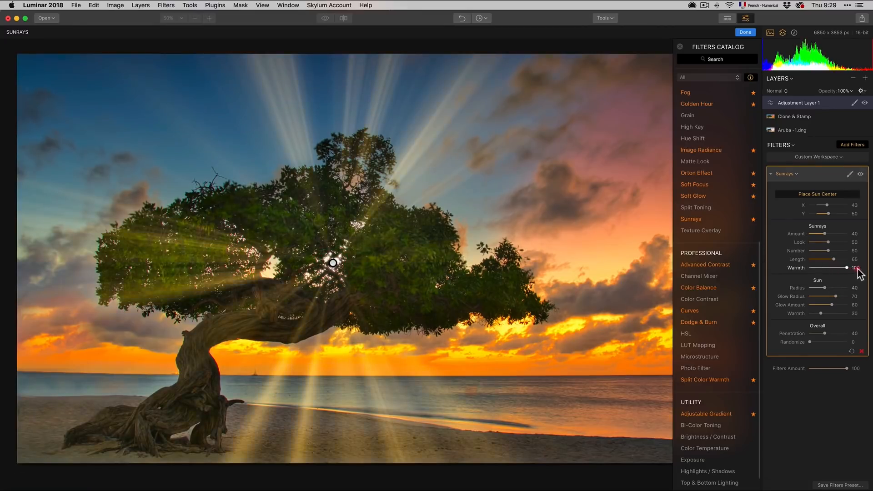
Step: Set the sunrays Amount to 47 and Penetration to 38, and shift the sun center further right in the canopy
{"action": "mouse_move", "coordinate": [824, 234]}
{"action": "left_mouse_down"}
{"action": "mouse_move", "coordinate": [816, 235]}
{"action": "mouse_move", "coordinate": [828, 233]}
{"action": "left_mouse_up"}
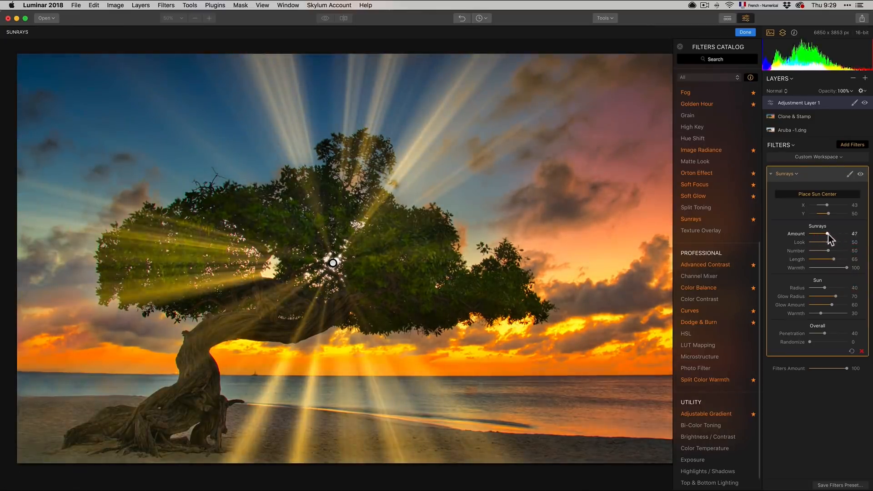
{"action": "mouse_move", "coordinate": [825, 331]}
{"action": "left_mouse_down"}
{"action": "mouse_move", "coordinate": [838, 332]}
{"action": "mouse_move", "coordinate": [825, 331]}
{"action": "left_mouse_up"}
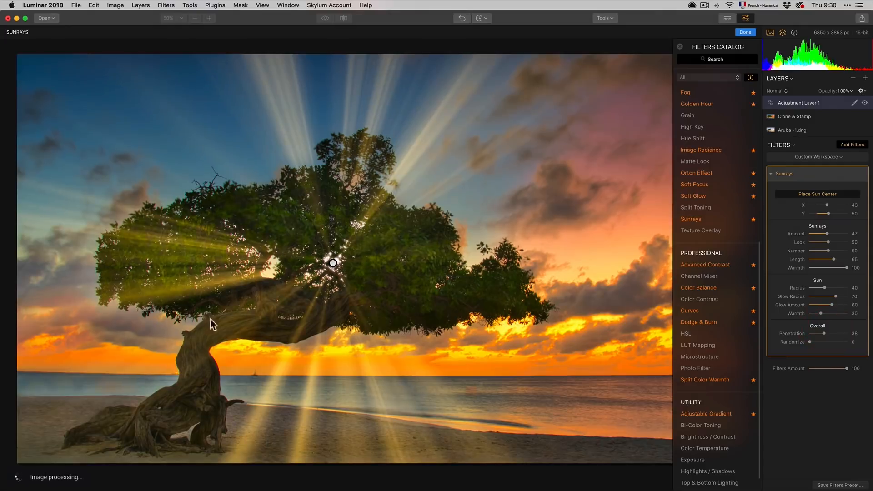
{"action": "left_click_drag", "start_coordinate": [334, 263], "coordinate": [384, 265]}
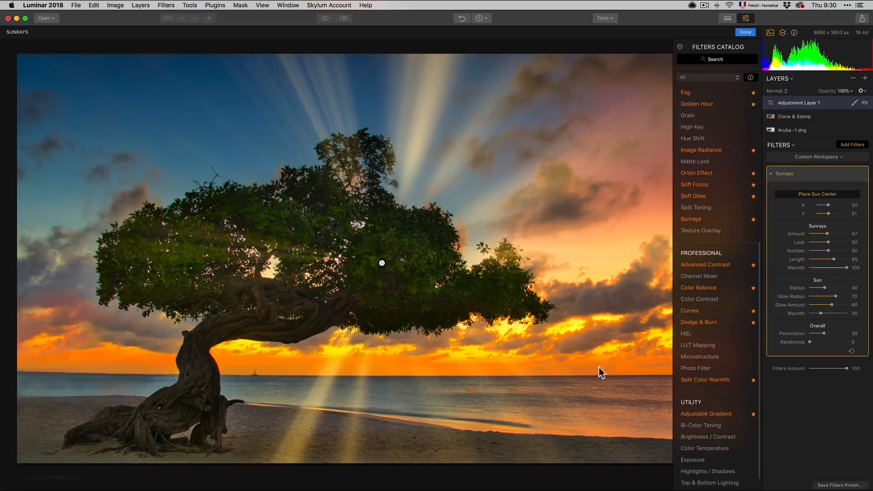
Step: Adjust the sunrays Amount to 46, Look to 41 and Length to 18
{"action": "mouse_move", "coordinate": [827, 242]}
{"action": "left_mouse_down"}
{"action": "mouse_move", "coordinate": [807, 234]}
{"action": "mouse_move", "coordinate": [871, 232]}
{"action": "mouse_move", "coordinate": [827, 234]}
{"action": "left_mouse_up"}
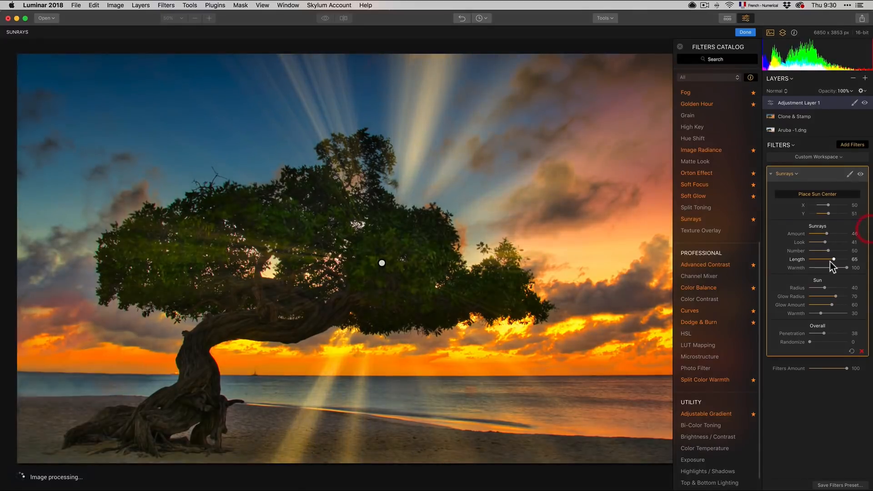
{"action": "left_click_drag", "start_coordinate": [833, 258], "coordinate": [813, 259]}
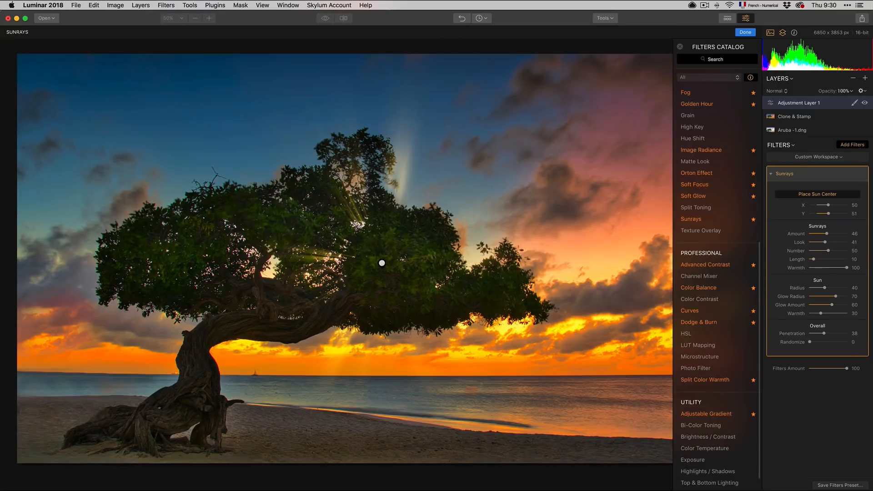
Step: Set the sunrays Amount to 59 and Length to 9, and the sun Radius to 94 and Glow Radius to 43
{"action": "left_click_drag", "start_coordinate": [826, 233], "coordinate": [831, 234]}
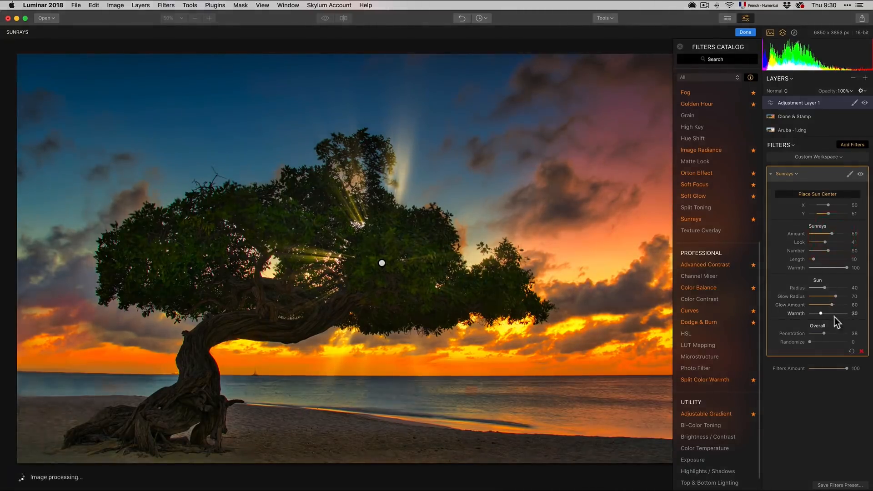
{"action": "mouse_move", "coordinate": [835, 296]}
{"action": "left_mouse_down"}
{"action": "mouse_move", "coordinate": [804, 296]}
{"action": "mouse_move", "coordinate": [848, 296]}
{"action": "mouse_move", "coordinate": [824, 298]}
{"action": "mouse_move", "coordinate": [841, 288]}
{"action": "mouse_move", "coordinate": [828, 288]}
{"action": "mouse_move", "coordinate": [851, 288]}
{"action": "mouse_move", "coordinate": [825, 288]}
{"action": "mouse_move", "coordinate": [849, 289]}
{"action": "left_mouse_up"}
{"action": "mouse_move", "coordinate": [688, 300]}
{"action": "mouse_move", "coordinate": [812, 259]}
{"action": "left_mouse_down"}
{"action": "mouse_move", "coordinate": [857, 260]}
{"action": "mouse_move", "coordinate": [808, 270]}
{"action": "left_mouse_up"}
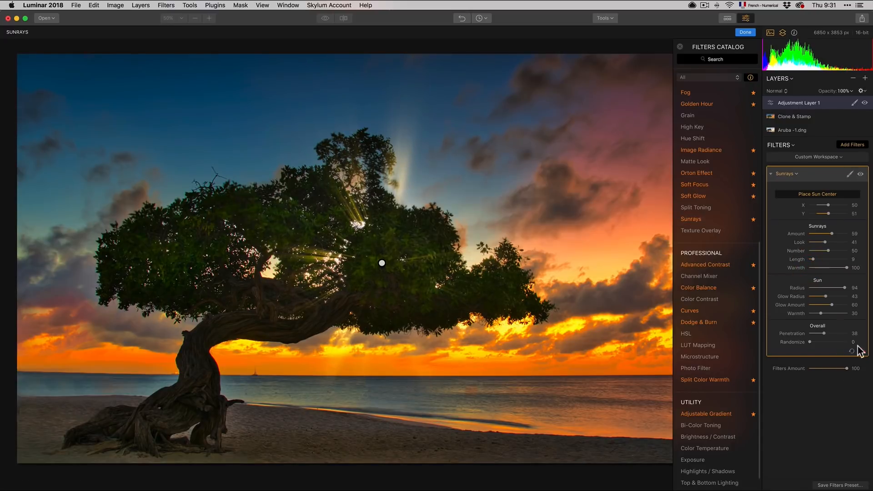
Step: Compare the edited photo with the original at 50% zoom
{"action": "left_click", "coordinate": [861, 174]}
{"action": "left_click", "coordinate": [861, 175]}
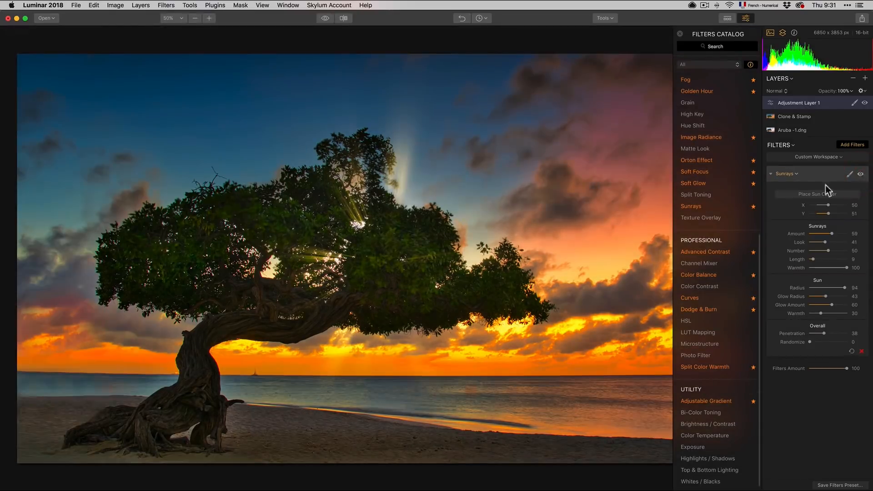
{"action": "left_click", "coordinate": [323, 18]}
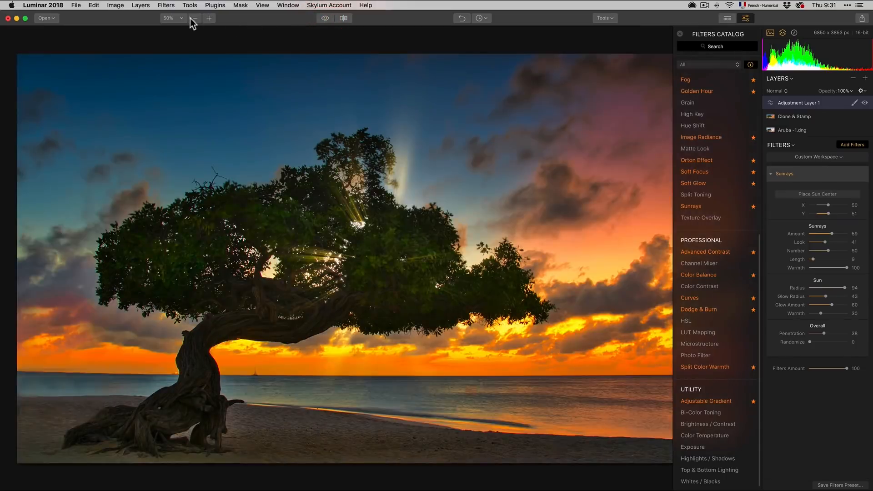
{"action": "left_click", "coordinate": [171, 18]}
{"action": "left_click", "coordinate": [179, 31]}
{"action": "left_click", "coordinate": [196, 19]}
{"action": "left_click", "coordinate": [210, 18]}
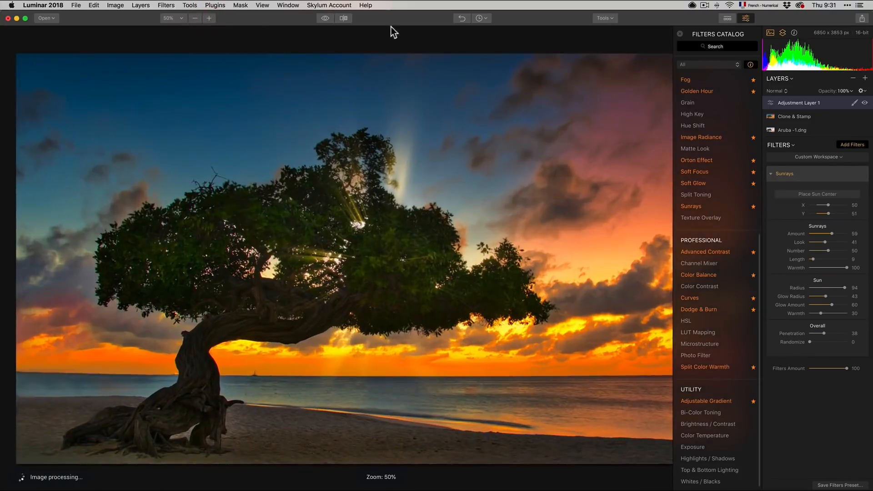
{"action": "left_click", "coordinate": [323, 19]}
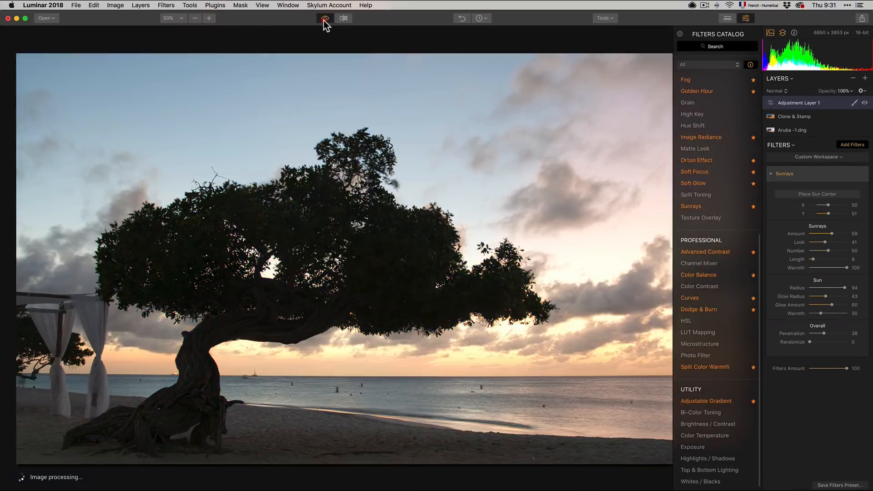
{"action": "left_click", "coordinate": [325, 19]}
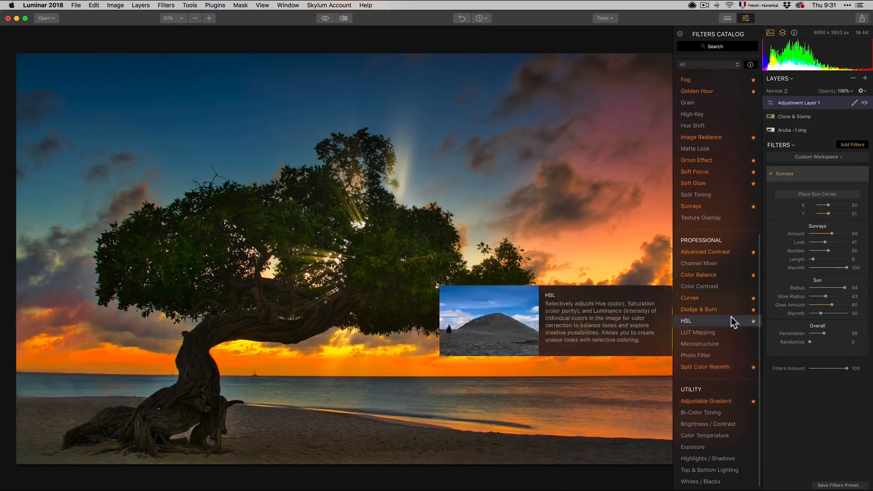
Step: Try the Hue Shift filter with Hue at -13, then remove it
{"action": "left_click", "coordinate": [713, 124]}
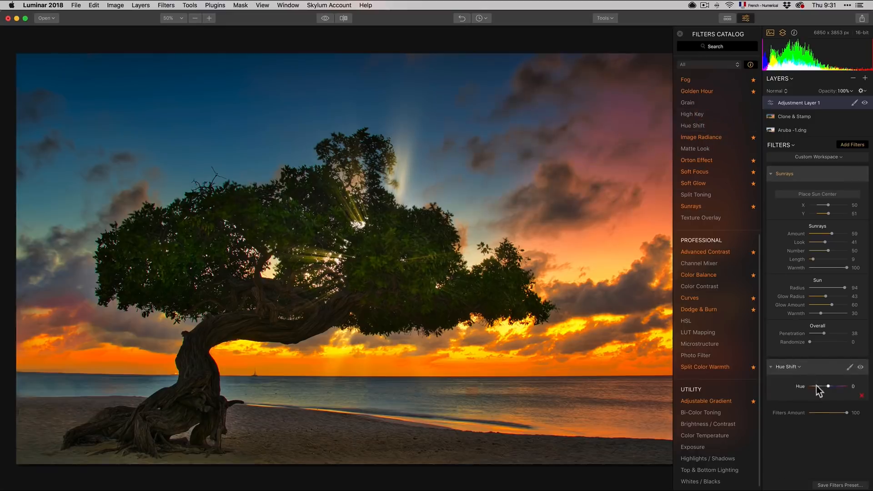
{"action": "mouse_move", "coordinate": [828, 386]}
{"action": "left_mouse_down"}
{"action": "mouse_move", "coordinate": [818, 383]}
{"action": "mouse_move", "coordinate": [841, 388]}
{"action": "mouse_move", "coordinate": [826, 386]}
{"action": "left_mouse_up"}
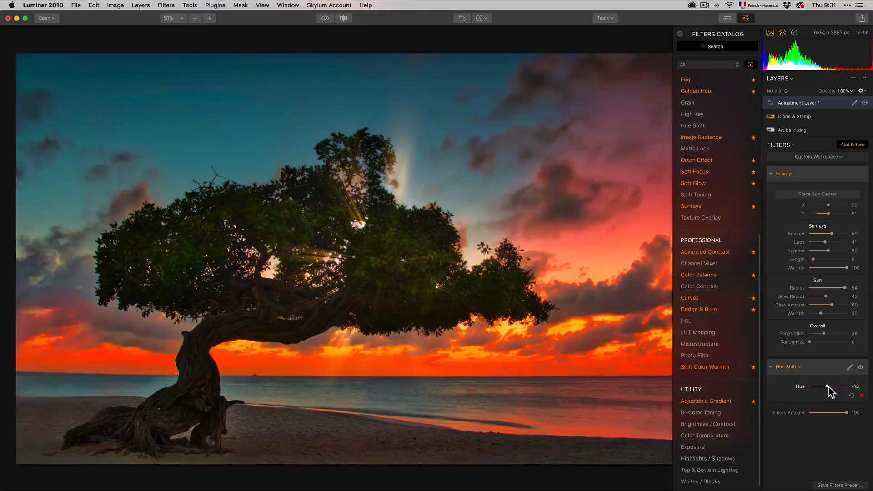
{"action": "left_click", "coordinate": [861, 395]}
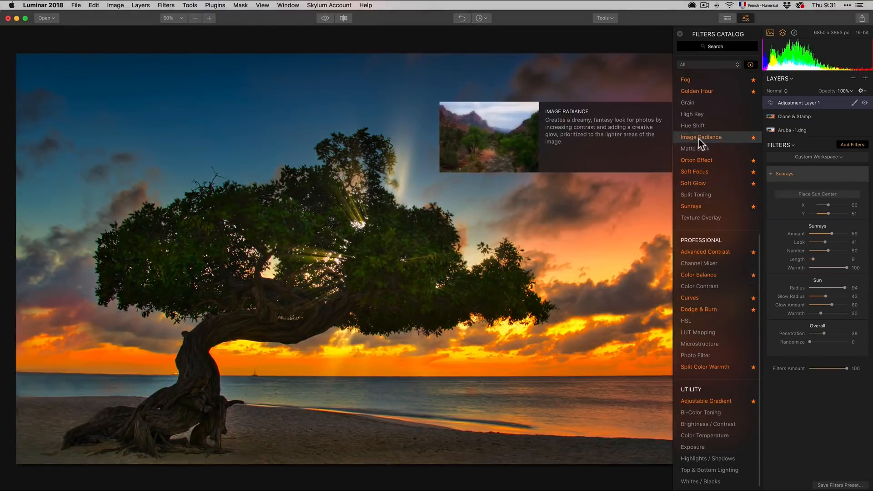
Step: Try the Matte Look filter with Amount at 38, then remove it
{"action": "mouse_move", "coordinate": [703, 149]}
{"action": "left_click", "coordinate": [704, 149]}
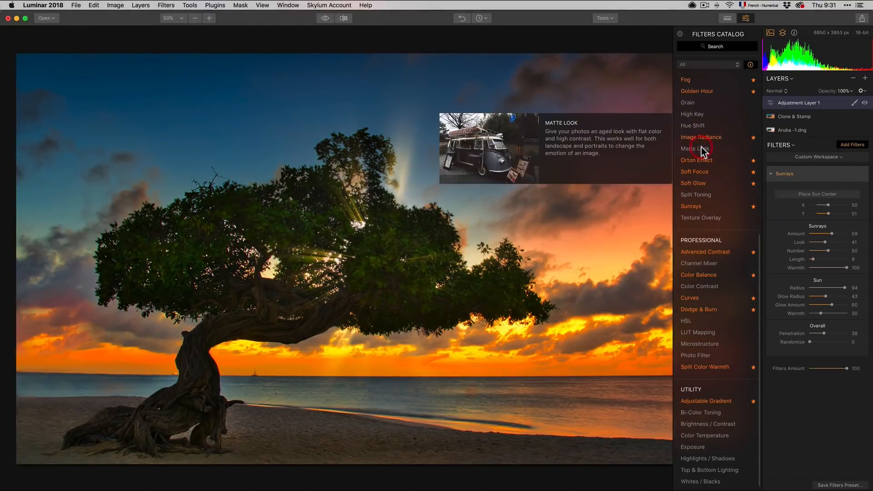
{"action": "mouse_move", "coordinate": [817, 375]}
{"action": "left_mouse_down"}
{"action": "mouse_move", "coordinate": [849, 377]}
{"action": "mouse_move", "coordinate": [807, 378]}
{"action": "mouse_move", "coordinate": [834, 377]}
{"action": "mouse_move", "coordinate": [823, 376]}
{"action": "left_mouse_up"}
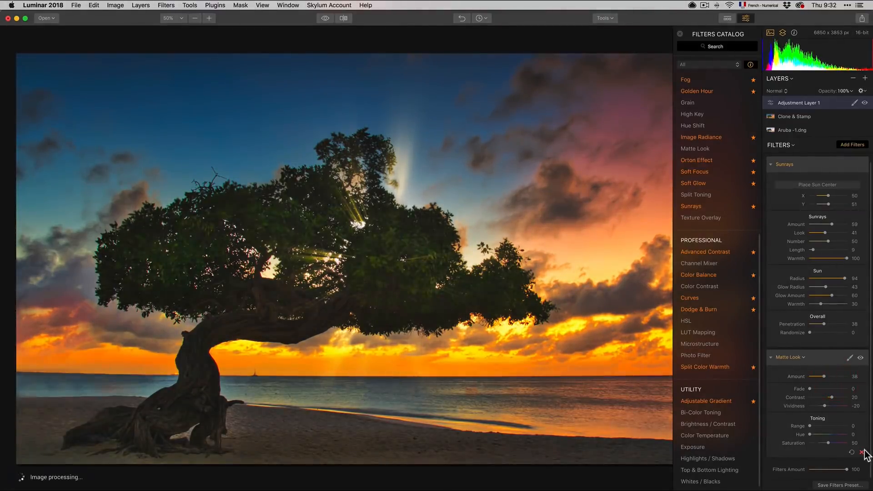
{"action": "left_click", "coordinate": [861, 452]}
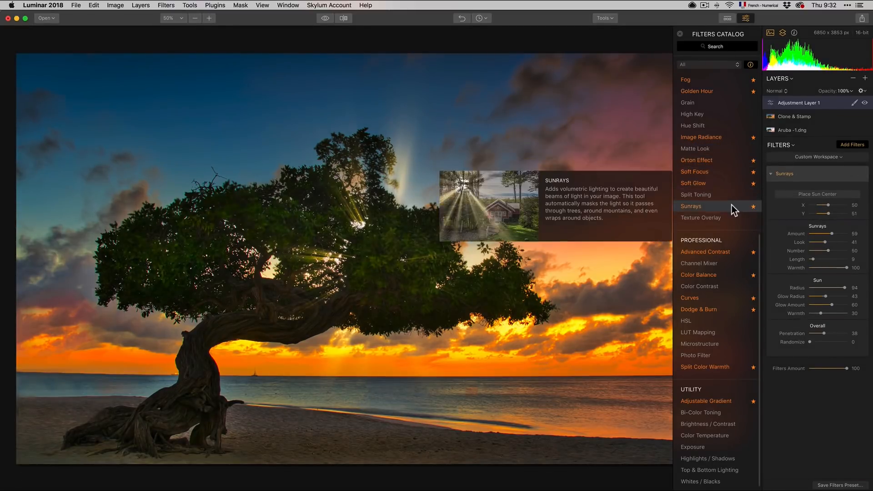
Step: Add a Texture Overlay filter and load the Paper and Fabrics-08.jpg texture
{"action": "left_click", "coordinate": [728, 219]}
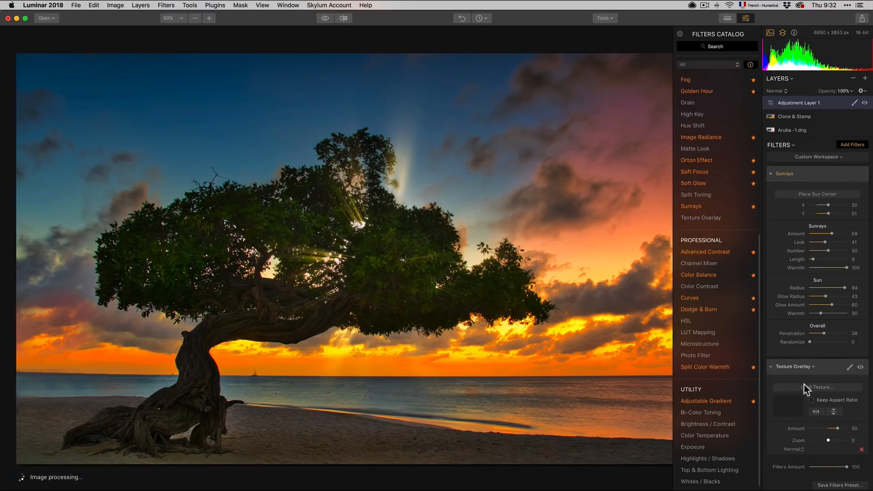
{"action": "left_click", "coordinate": [809, 387]}
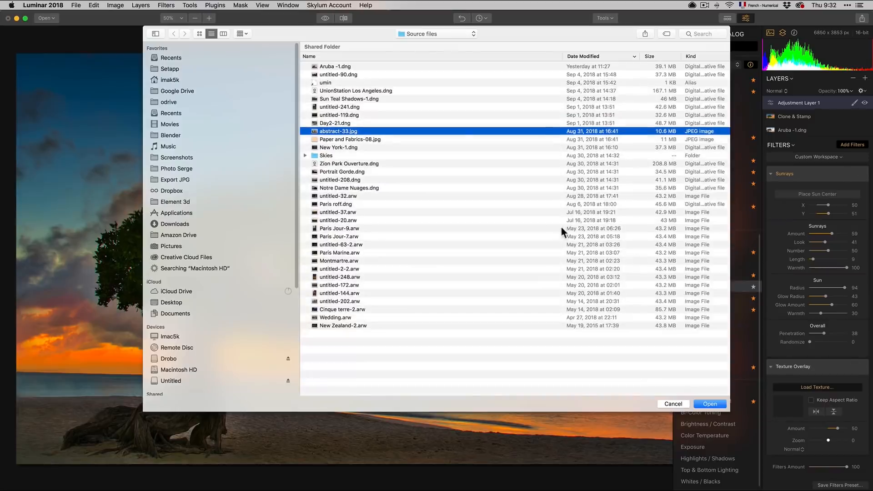
{"action": "left_click", "coordinate": [351, 141]}
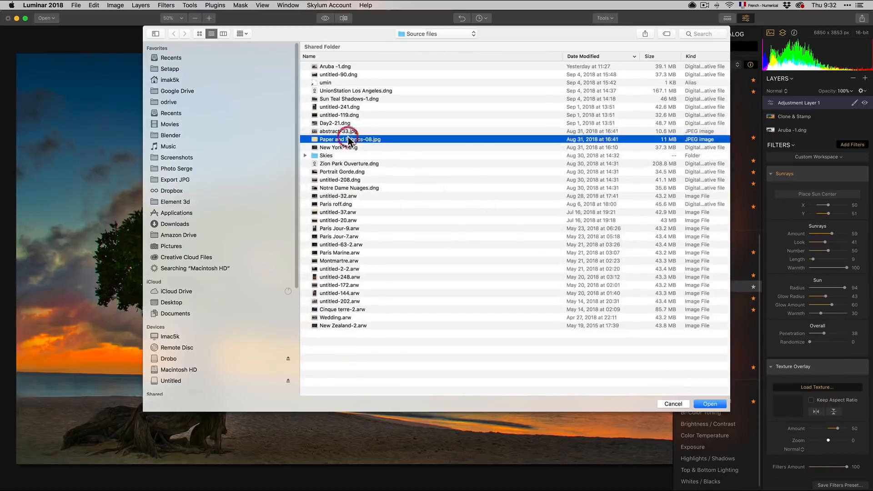
{"action": "key", "text": "space"}
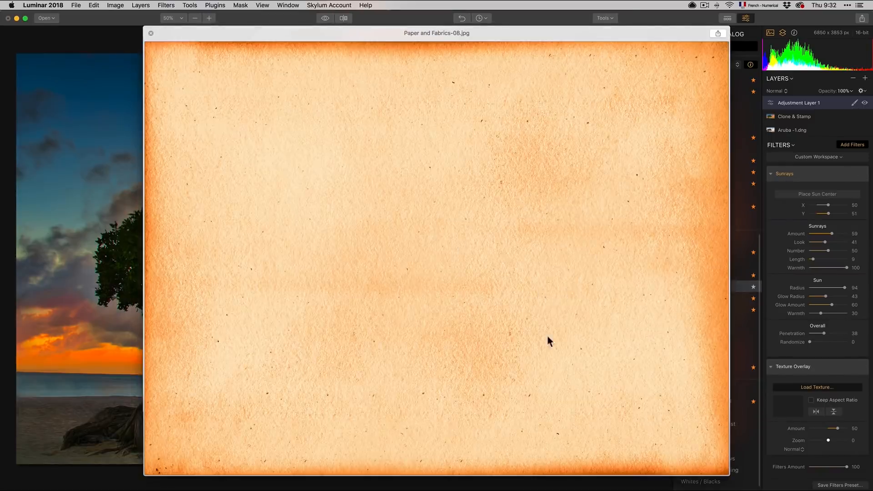
{"action": "key", "text": "space"}
{"action": "left_click", "coordinate": [717, 404]}
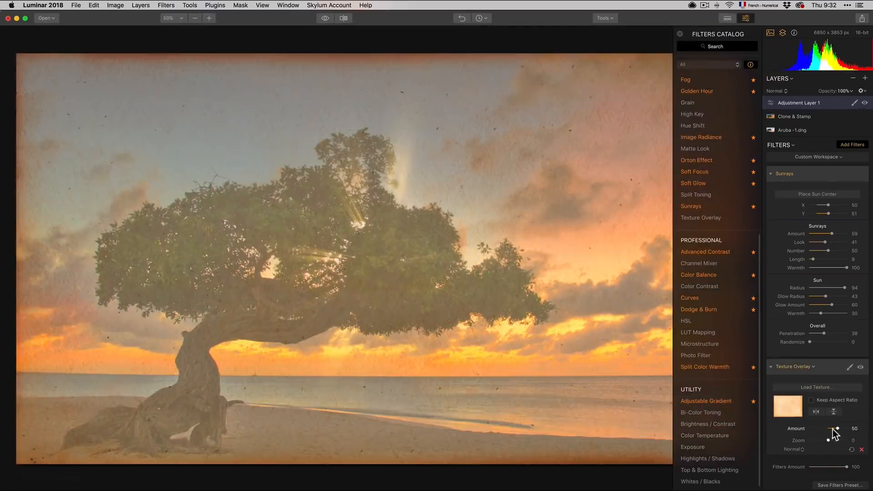
Step: Try Multiply and Soft Light blending for the texture at Amount 60, then remove the Texture Overlay
{"action": "left_click", "coordinate": [801, 449]}
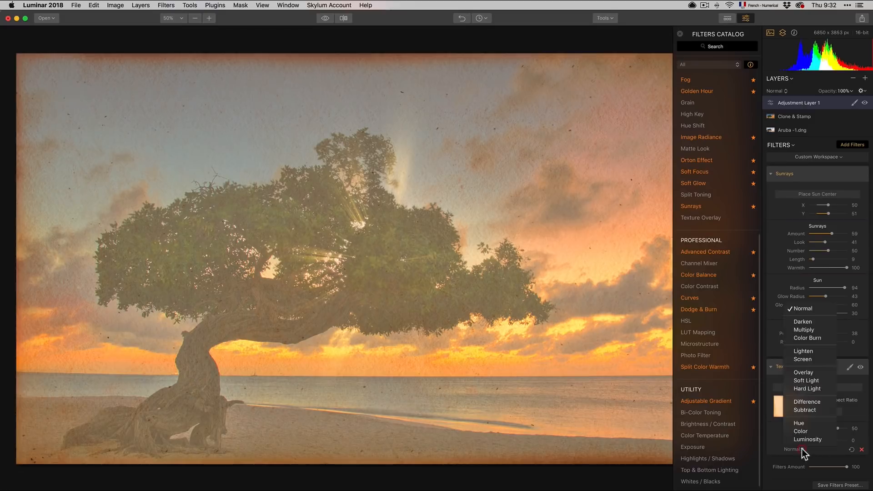
{"action": "left_click", "coordinate": [796, 332]}
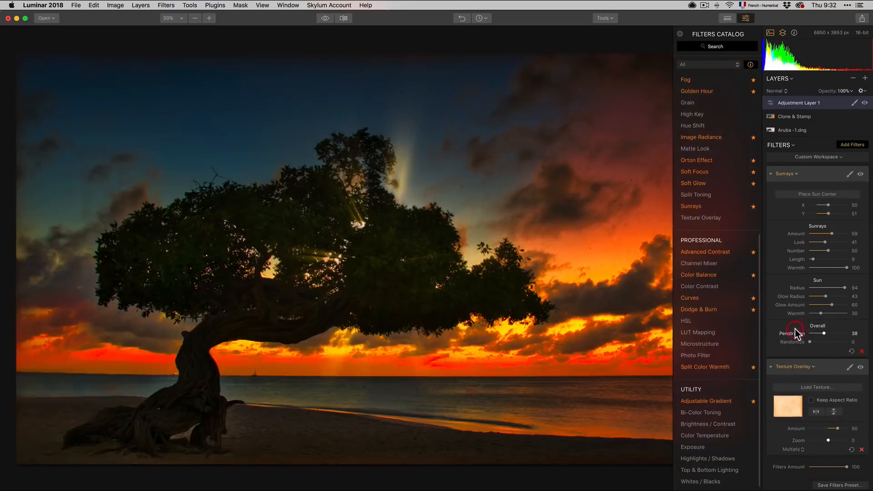
{"action": "left_click", "coordinate": [798, 450]}
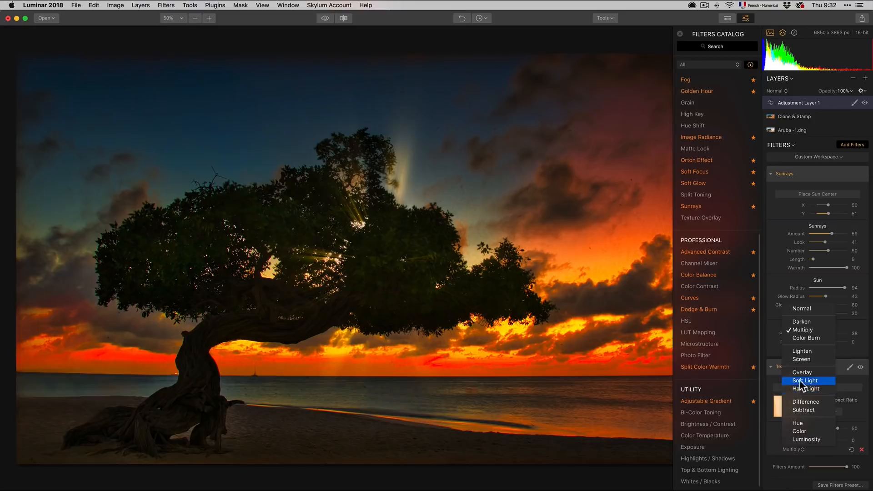
{"action": "left_click", "coordinate": [800, 380]}
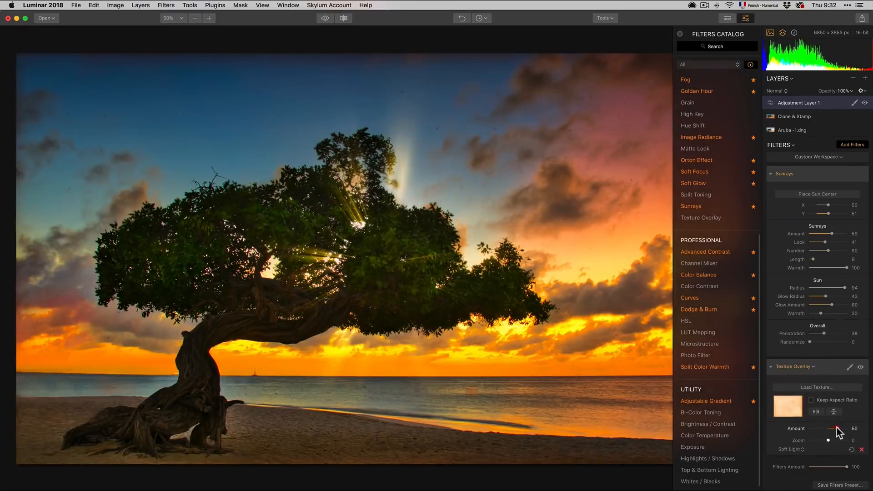
{"action": "left_click_drag", "start_coordinate": [837, 427], "coordinate": [842, 426]}
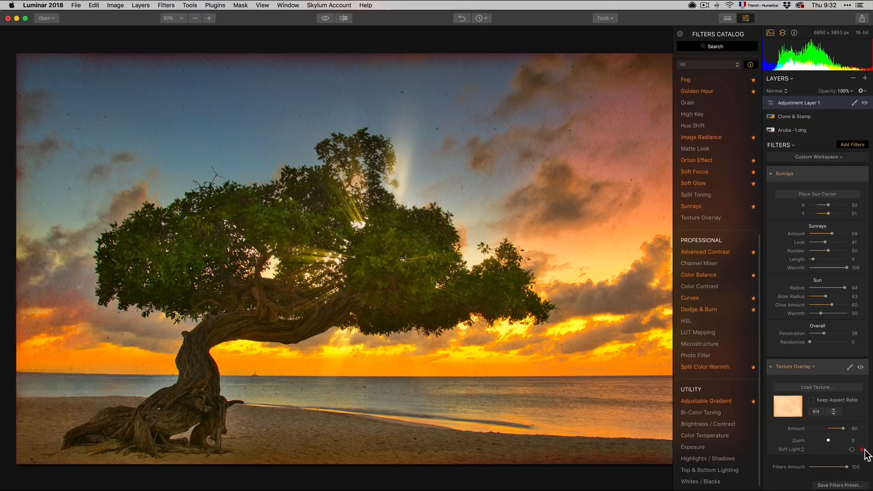
{"action": "left_click", "coordinate": [861, 449]}
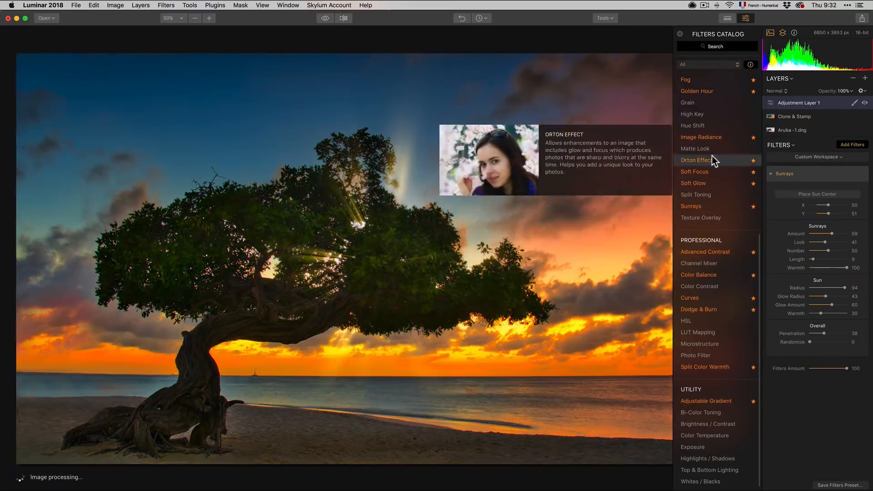
Step: Try the Channel Mixer, adjusting the Red and Green channels, then remove it
{"action": "left_click", "coordinate": [721, 261]}
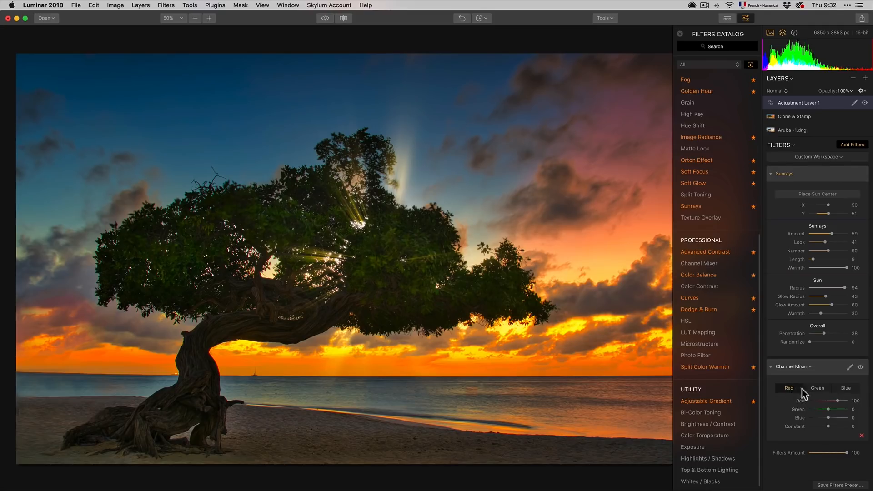
{"action": "left_click", "coordinate": [824, 389]}
{"action": "left_click", "coordinate": [785, 390]}
{"action": "left_click_drag", "start_coordinate": [836, 401], "coordinate": [827, 417]}
{"action": "left_click", "coordinate": [821, 389]}
{"action": "left_click_drag", "start_coordinate": [829, 402], "coordinate": [826, 395]}
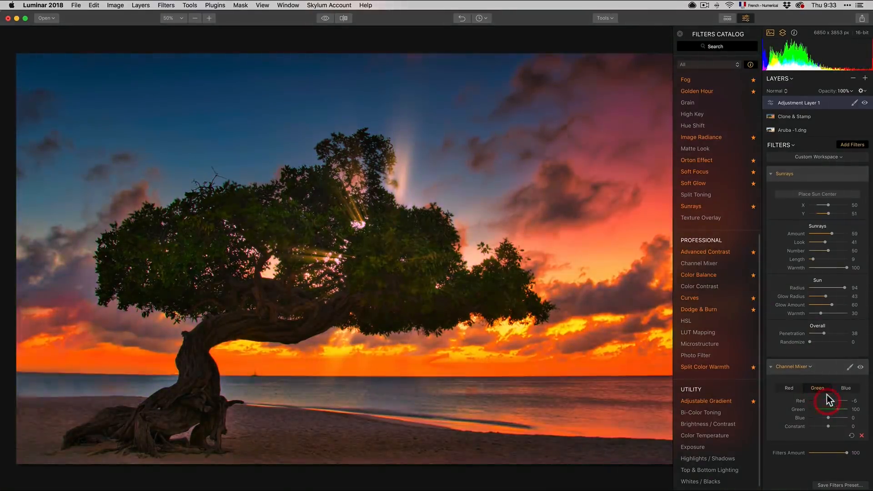
{"action": "left_click", "coordinate": [861, 436]}
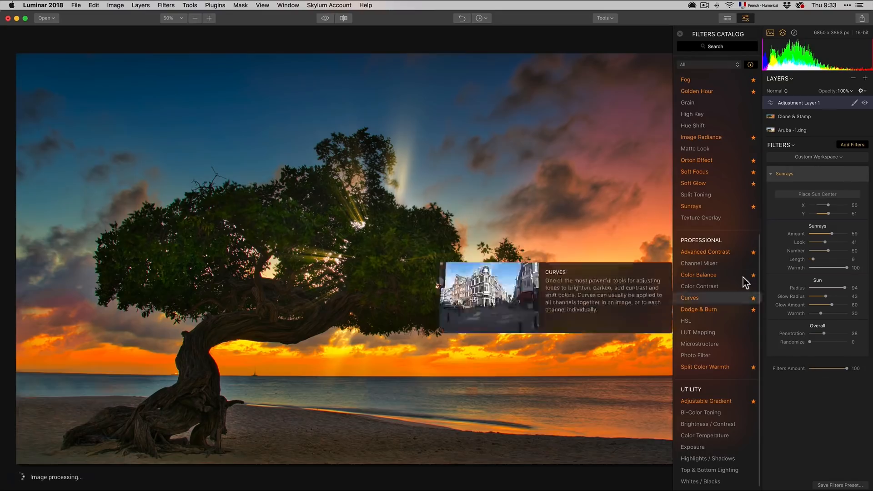
Step: Try the Color Contrast filter with Amount 6 and Hue 176, then remove it
{"action": "left_click", "coordinate": [730, 285]}
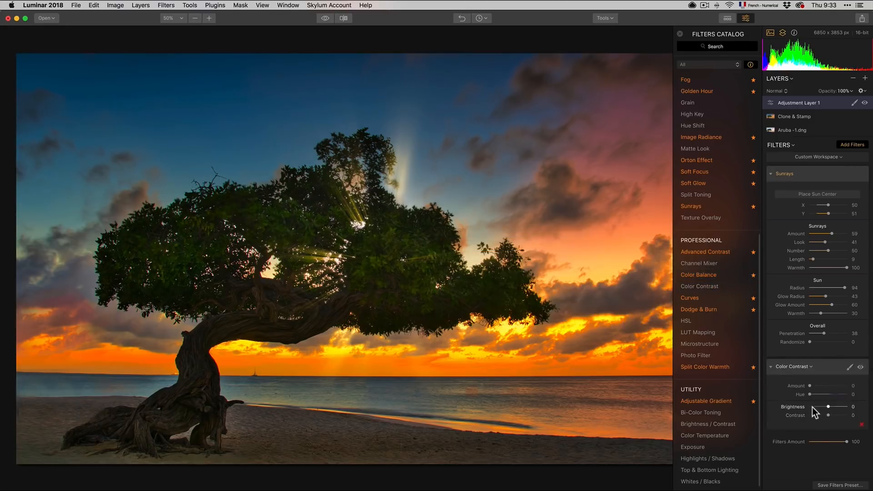
{"action": "mouse_move", "coordinate": [815, 386]}
{"action": "left_mouse_down"}
{"action": "mouse_move", "coordinate": [831, 386]}
{"action": "mouse_move", "coordinate": [811, 387]}
{"action": "mouse_move", "coordinate": [828, 395]}
{"action": "left_mouse_up"}
{"action": "left_click", "coordinate": [813, 391]}
{"action": "mouse_move", "coordinate": [813, 386]}
{"action": "left_mouse_down"}
{"action": "mouse_move", "coordinate": [831, 389]}
{"action": "mouse_move", "coordinate": [812, 386]}
{"action": "left_mouse_up"}
{"action": "mouse_move", "coordinate": [691, 296]}
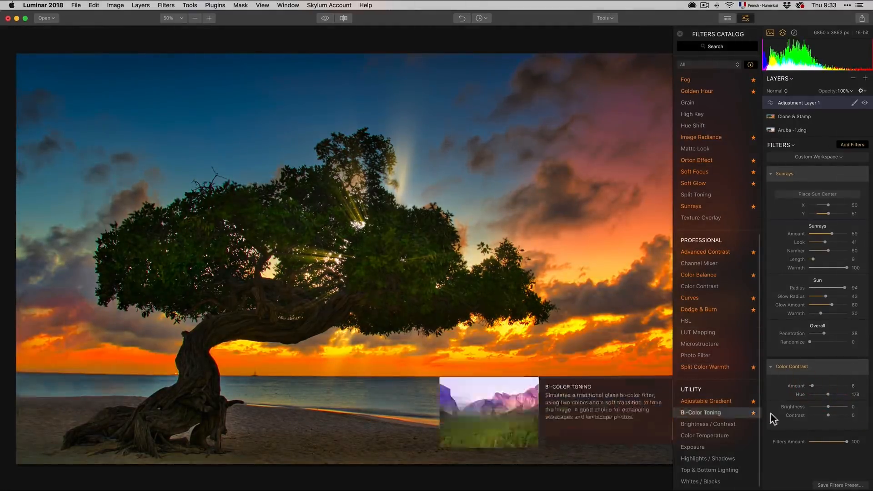
{"action": "left_click", "coordinate": [861, 425]}
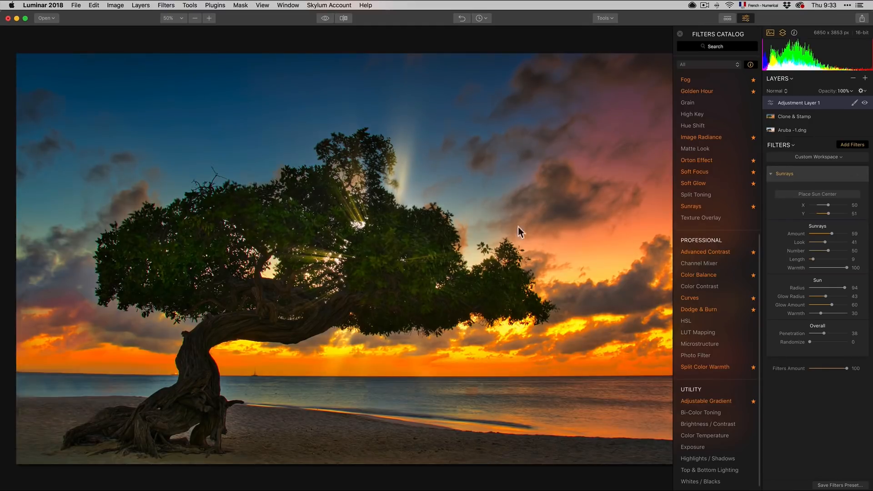
Step: Add the HSL filter and remove it again
{"action": "mouse_move", "coordinate": [716, 295]}
{"action": "mouse_move", "coordinate": [716, 322]}
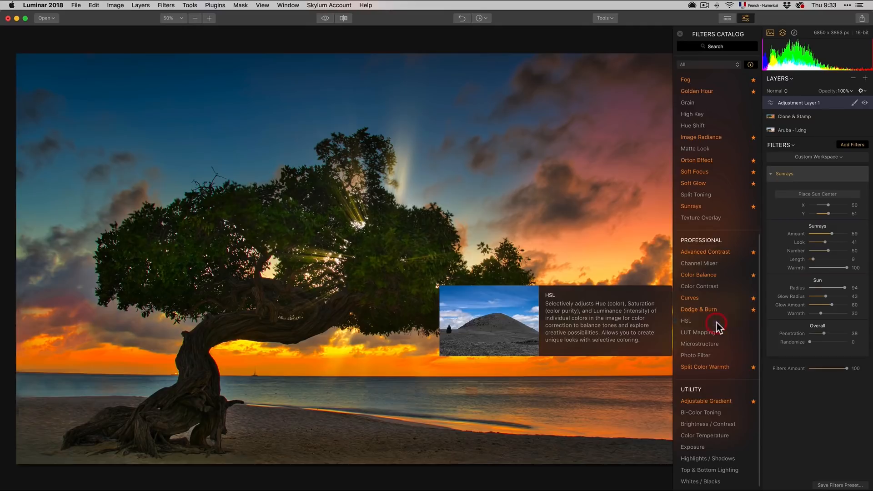
{"action": "left_click", "coordinate": [716, 323]}
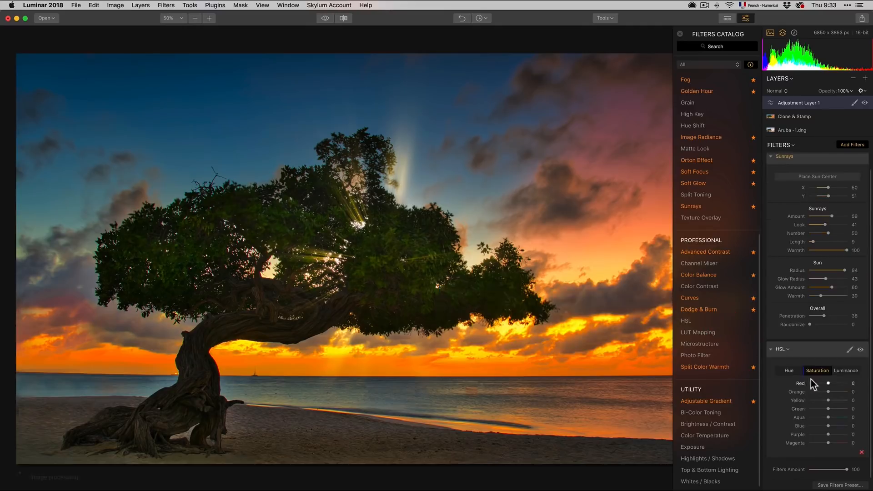
{"action": "left_click", "coordinate": [861, 452]}
Step: Try the Microstructure filter at Amount 78, brushing it onto part of the tree, then remove it
{"action": "mouse_move", "coordinate": [726, 332]}
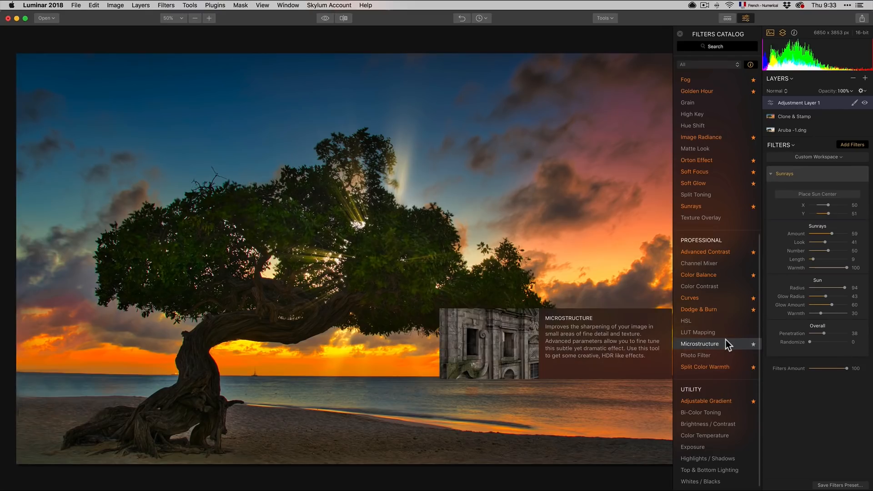
{"action": "left_click", "coordinate": [725, 340]}
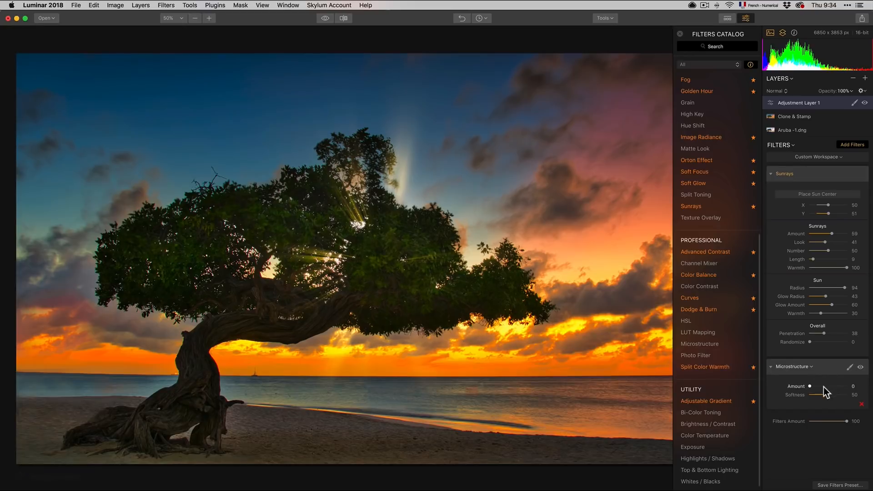
{"action": "left_click_drag", "start_coordinate": [822, 386], "coordinate": [840, 386]}
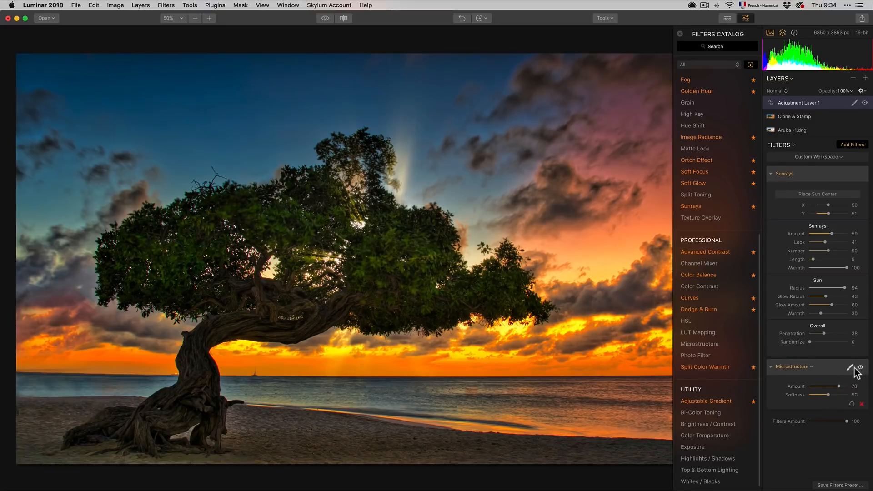
{"action": "left_click", "coordinate": [851, 367]}
{"action": "left_click", "coordinate": [837, 378]}
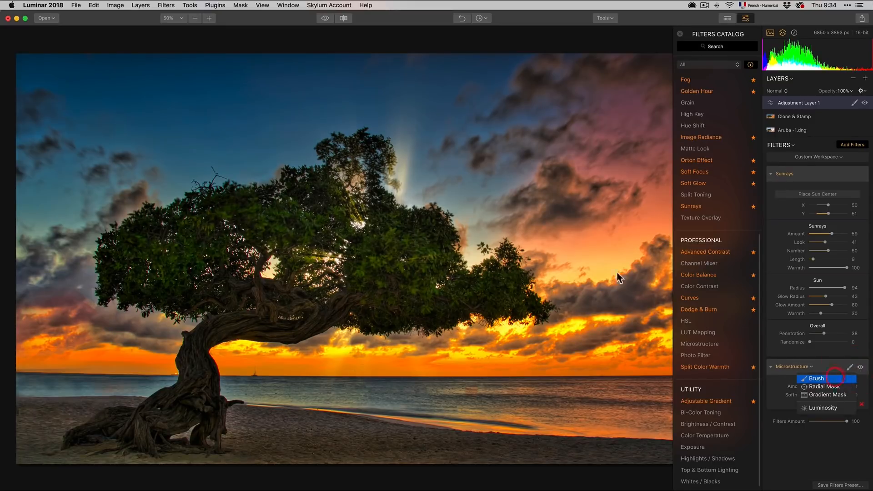
{"action": "mouse_move", "coordinate": [377, 243]}
{"action": "left_mouse_down"}
{"action": "mouse_move", "coordinate": [396, 280]}
{"action": "mouse_move", "coordinate": [367, 273]}
{"action": "mouse_move", "coordinate": [329, 232]}
{"action": "mouse_move", "coordinate": [208, 296]}
{"action": "mouse_move", "coordinate": [211, 234]}
{"action": "mouse_move", "coordinate": [201, 268]}
{"action": "mouse_move", "coordinate": [170, 289]}
{"action": "mouse_move", "coordinate": [297, 321]}
{"action": "mouse_move", "coordinate": [304, 310]}
{"action": "mouse_move", "coordinate": [218, 320]}
{"action": "mouse_move", "coordinate": [326, 302]}
{"action": "mouse_move", "coordinate": [261, 285]}
{"action": "mouse_move", "coordinate": [255, 234]}
{"action": "mouse_move", "coordinate": [369, 229]}
{"action": "mouse_move", "coordinate": [431, 273]}
{"action": "left_mouse_up"}
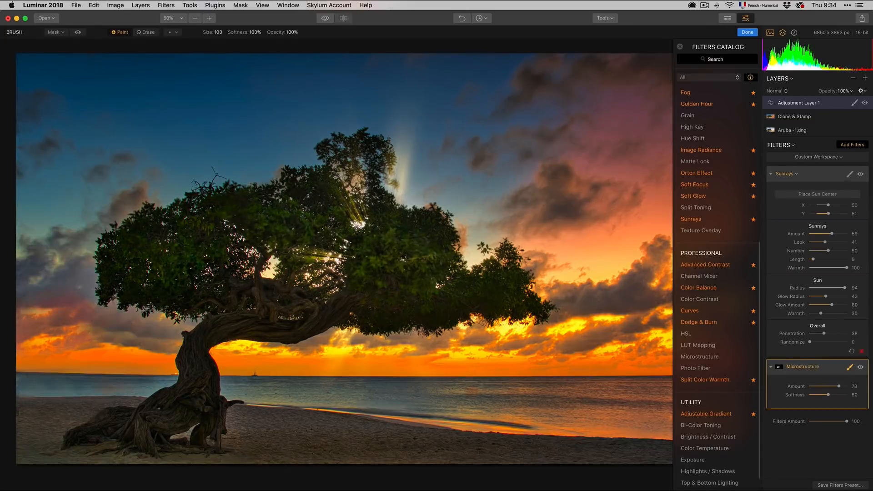
{"action": "left_click", "coordinate": [859, 367]}
{"action": "left_click", "coordinate": [860, 367]}
{"action": "left_click", "coordinate": [861, 404]}
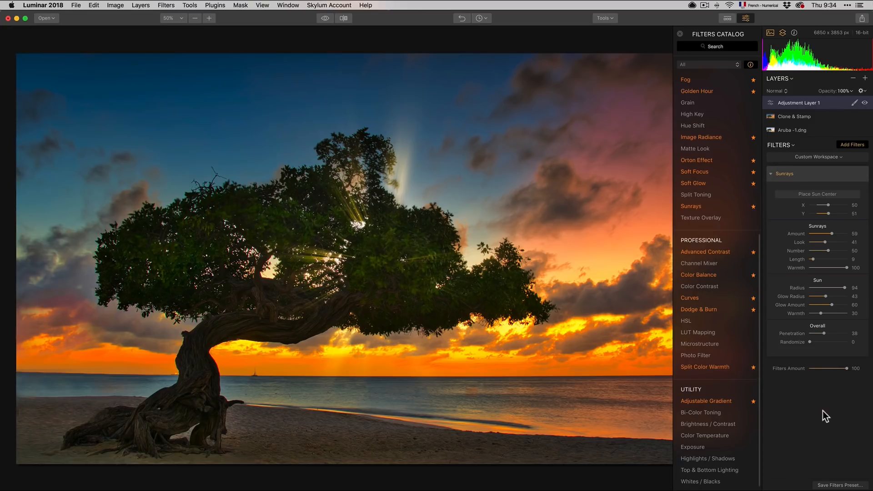
Step: Add the Photo Filter and remove it again
{"action": "key", "text": "super+s"}
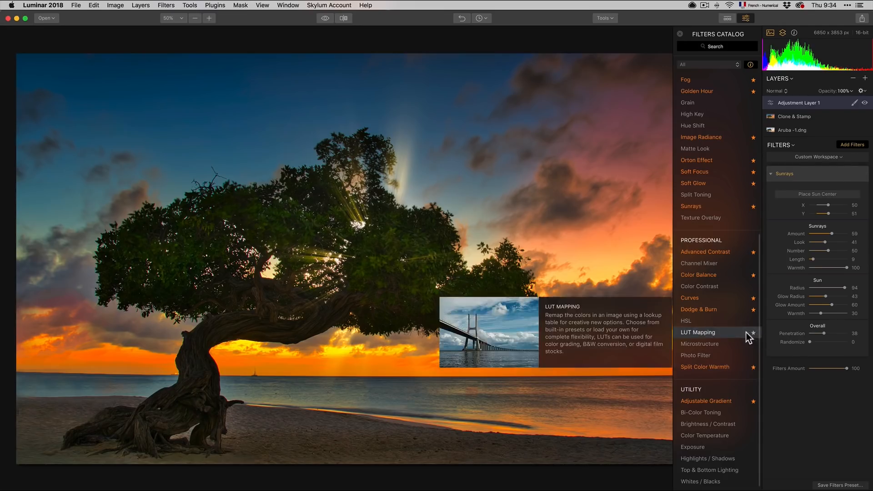
{"action": "mouse_move", "coordinate": [739, 345]}
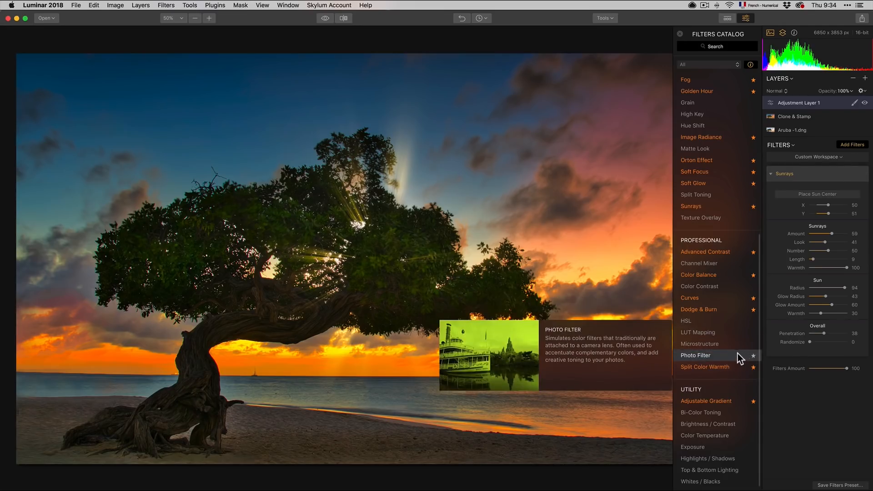
{"action": "left_click", "coordinate": [737, 354]}
{"action": "mouse_move", "coordinate": [810, 395]}
{"action": "left_mouse_down"}
{"action": "mouse_move", "coordinate": [835, 396]}
{"action": "mouse_move", "coordinate": [795, 391]}
{"action": "left_mouse_up"}
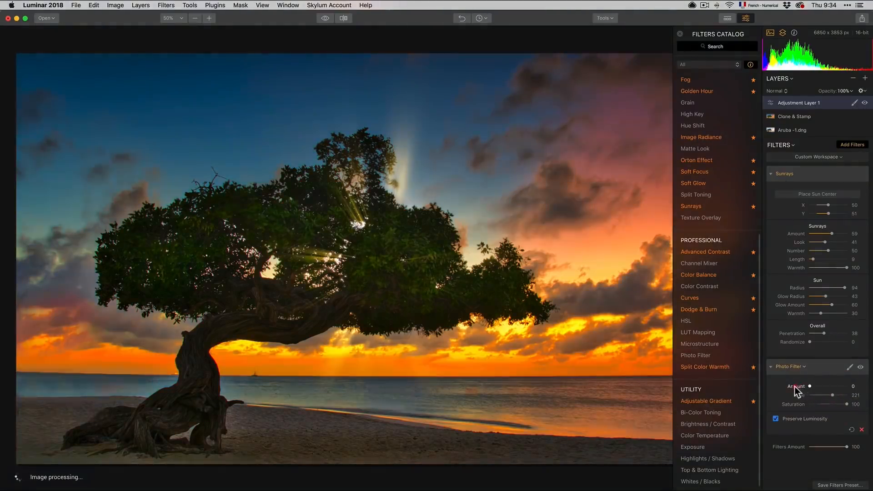
{"action": "left_click", "coordinate": [862, 430]}
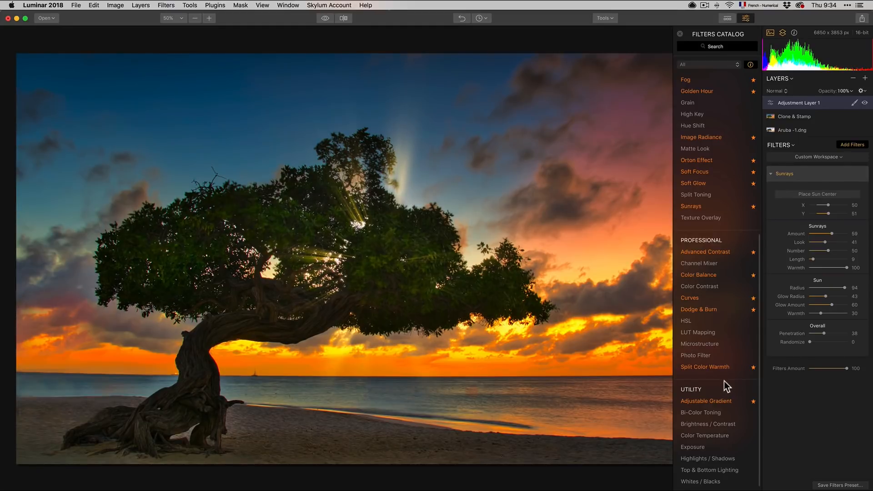
Step: Try Split Color Warmth with Warm and Cool at -8, then remove it
{"action": "mouse_move", "coordinate": [731, 363]}
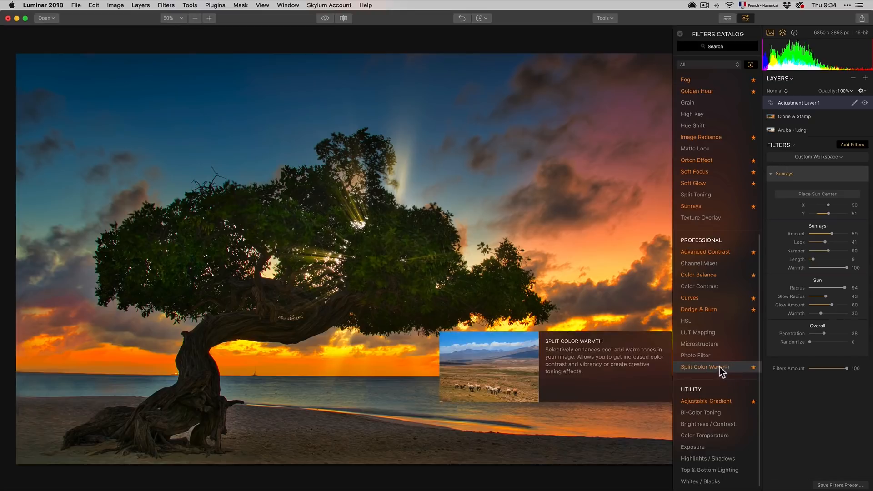
{"action": "left_click", "coordinate": [723, 368]}
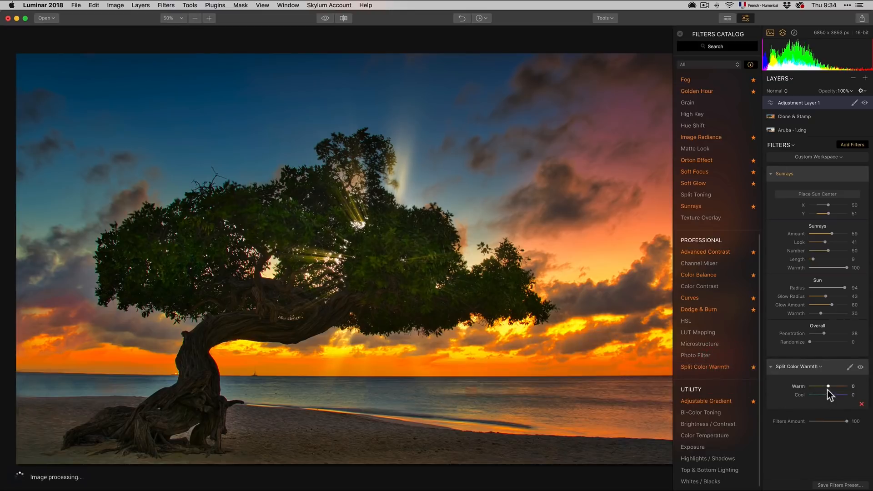
{"action": "mouse_move", "coordinate": [826, 389]}
{"action": "left_mouse_down"}
{"action": "mouse_move", "coordinate": [838, 389]}
{"action": "mouse_move", "coordinate": [818, 389]}
{"action": "mouse_move", "coordinate": [835, 395]}
{"action": "mouse_move", "coordinate": [827, 395]}
{"action": "left_mouse_up"}
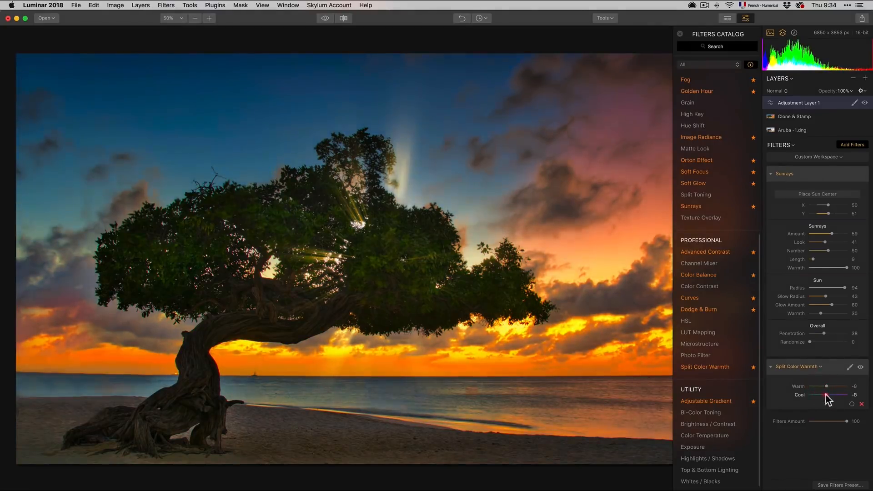
{"action": "left_click", "coordinate": [862, 403]}
Step: Try the Adjustable Gradient with the bottom exposure set to -13, then remove it
{"action": "mouse_move", "coordinate": [724, 369]}
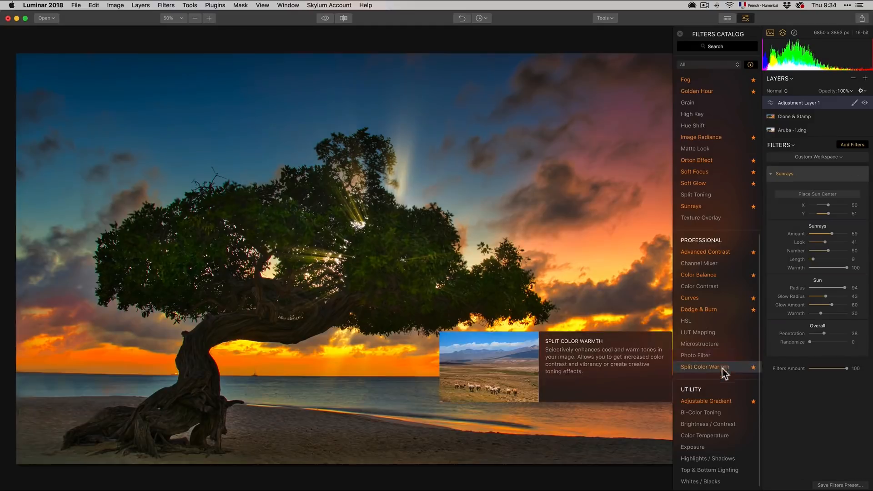
{"action": "left_click", "coordinate": [723, 403]}
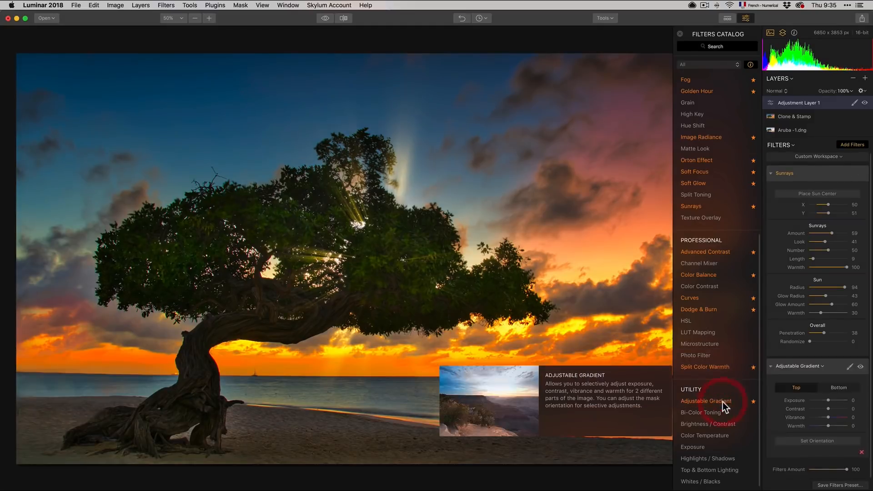
{"action": "left_click", "coordinate": [809, 389]}
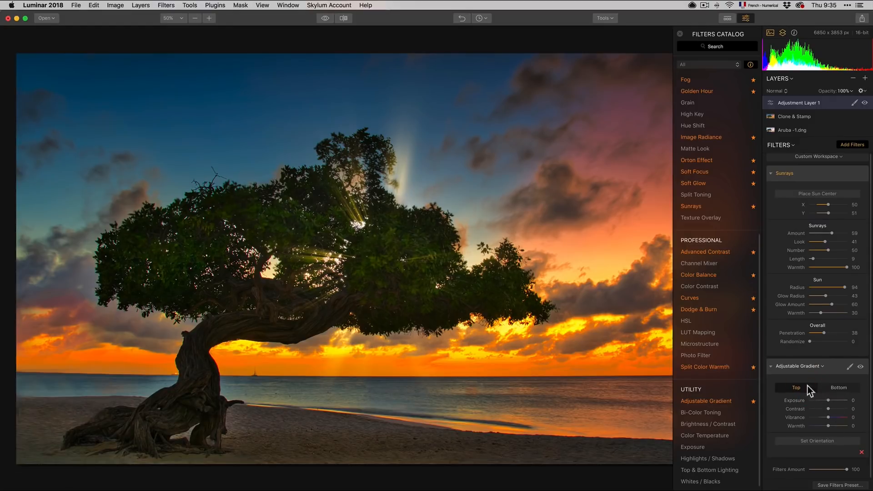
{"action": "mouse_move", "coordinate": [828, 400]}
{"action": "left_mouse_down"}
{"action": "mouse_move", "coordinate": [820, 400]}
{"action": "mouse_move", "coordinate": [840, 409]}
{"action": "mouse_move", "coordinate": [828, 409]}
{"action": "mouse_move", "coordinate": [841, 426]}
{"action": "mouse_move", "coordinate": [818, 425]}
{"action": "mouse_move", "coordinate": [828, 426]}
{"action": "mouse_move", "coordinate": [831, 393]}
{"action": "mouse_move", "coordinate": [822, 400]}
{"action": "left_mouse_up"}
{"action": "left_click", "coordinate": [835, 389]}
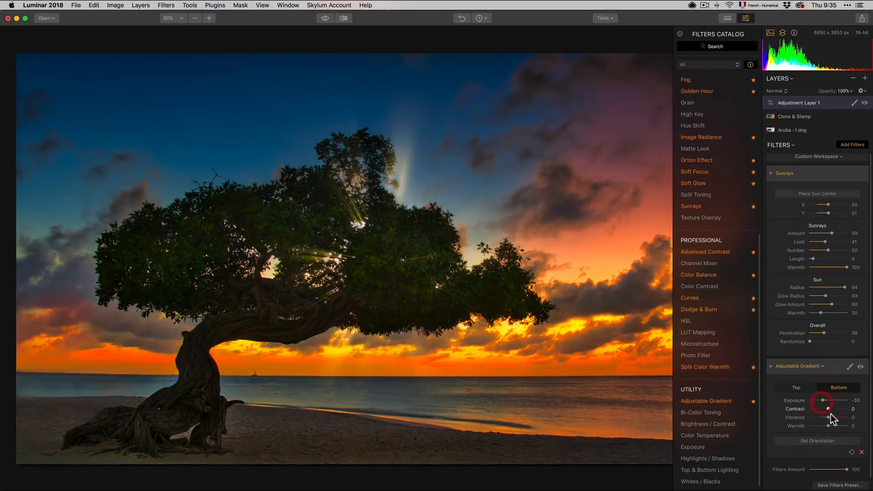
{"action": "left_click", "coordinate": [825, 401]}
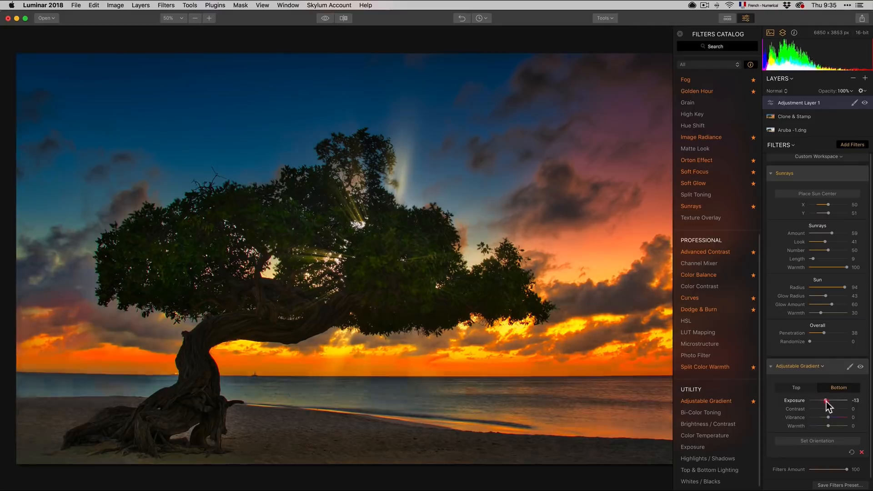
{"action": "left_click", "coordinate": [861, 453]}
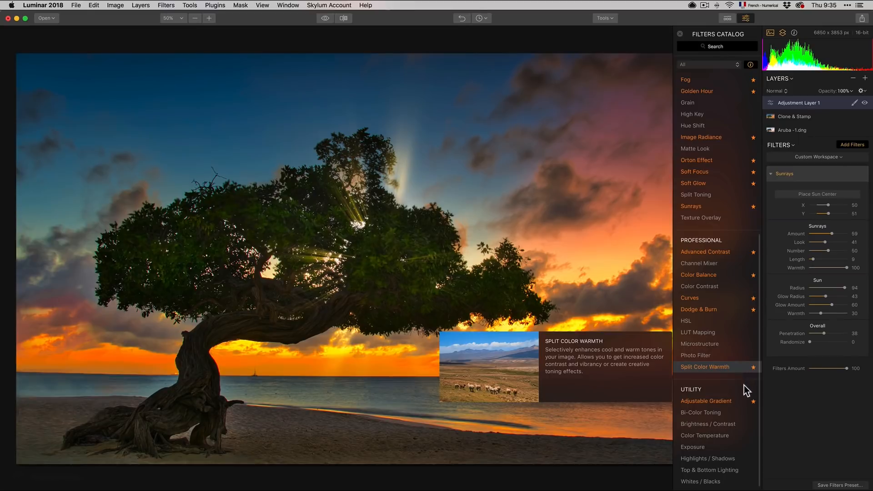
Step: Try Bi-Color Toning with the Violet/Pink preset at Amount 12, then remove it
{"action": "left_click", "coordinate": [733, 414]}
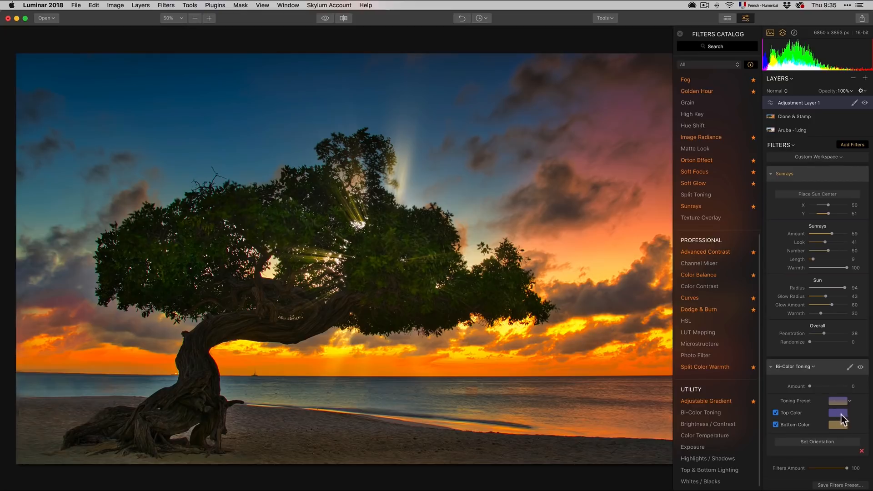
{"action": "left_click_drag", "start_coordinate": [815, 385], "coordinate": [838, 386]}
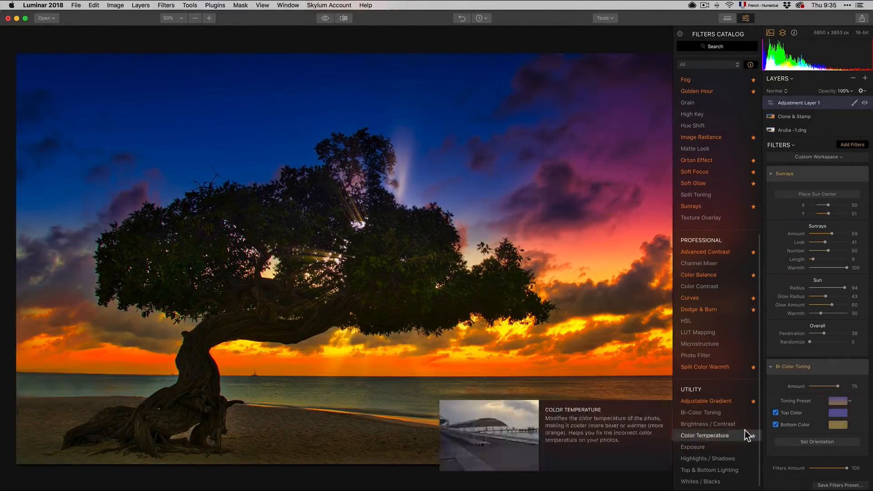
{"action": "left_click", "coordinate": [826, 386]}
{"action": "left_click_drag", "start_coordinate": [826, 386], "coordinate": [815, 387]}
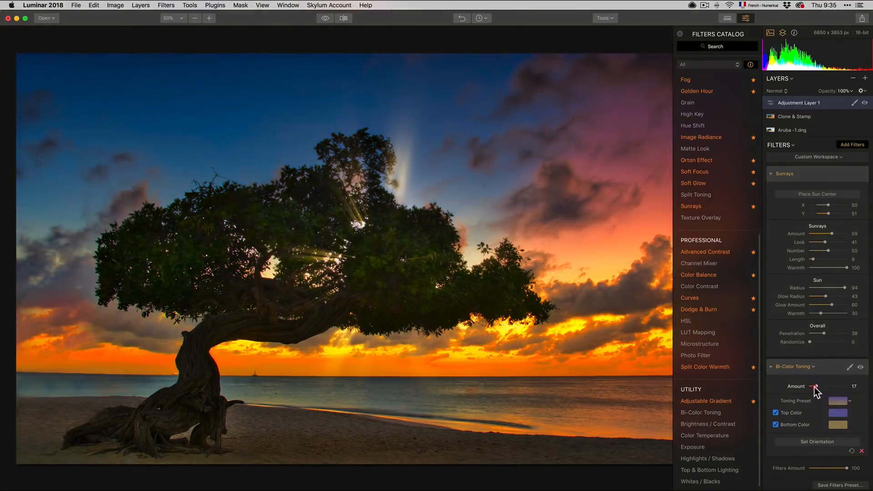
{"action": "left_click", "coordinate": [839, 402]}
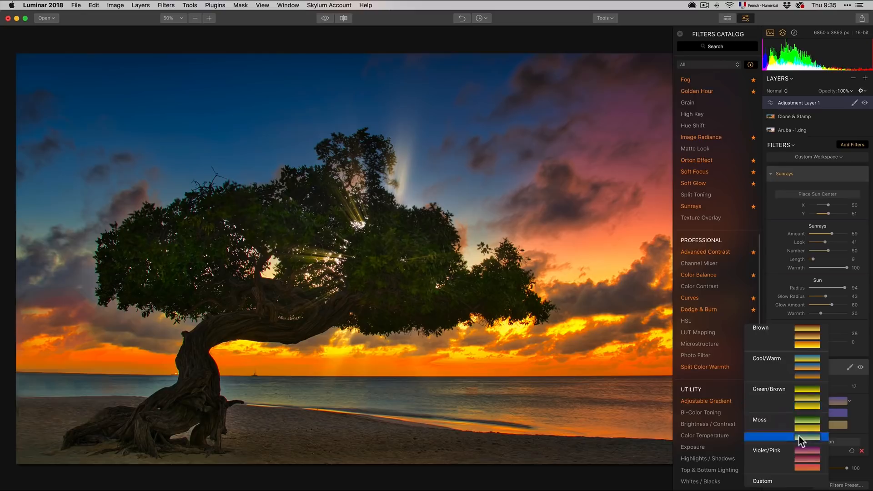
{"action": "left_click", "coordinate": [806, 452]}
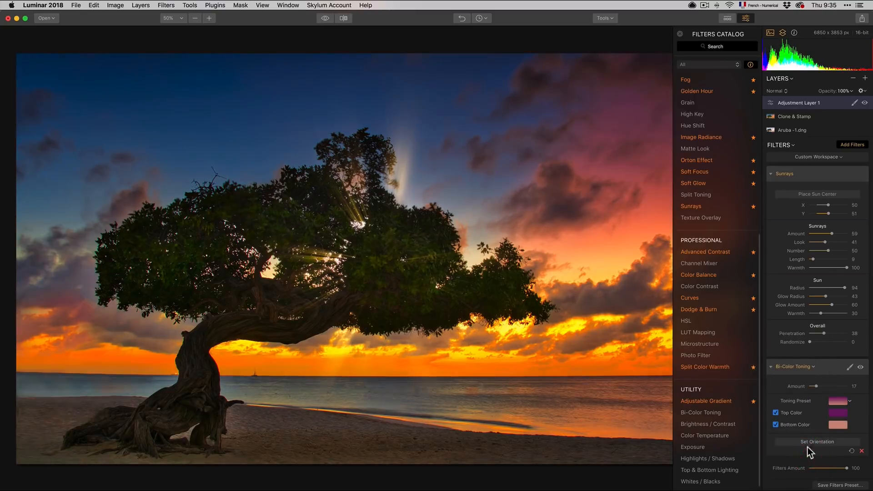
{"action": "left_click_drag", "start_coordinate": [815, 387], "coordinate": [814, 387]}
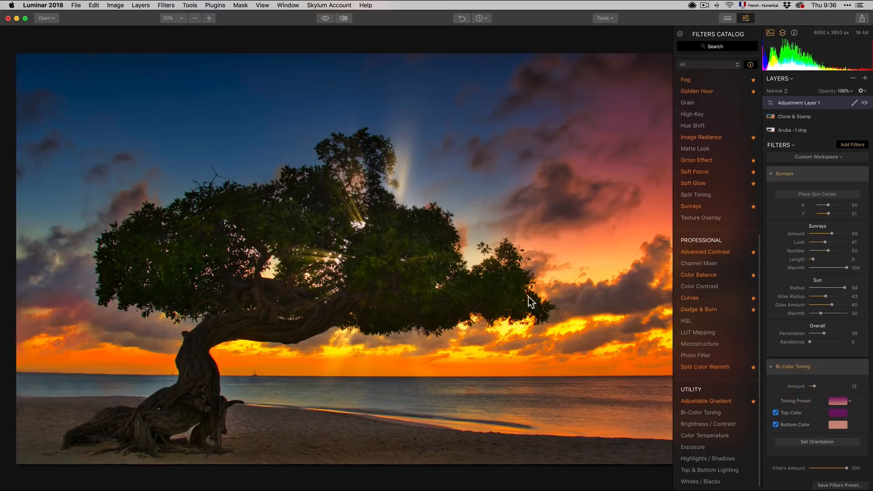
{"action": "left_click", "coordinate": [865, 453]}
Step: Try the Whites / Blacks filter with Whites at -20, then remove it
{"action": "mouse_move", "coordinate": [729, 423]}
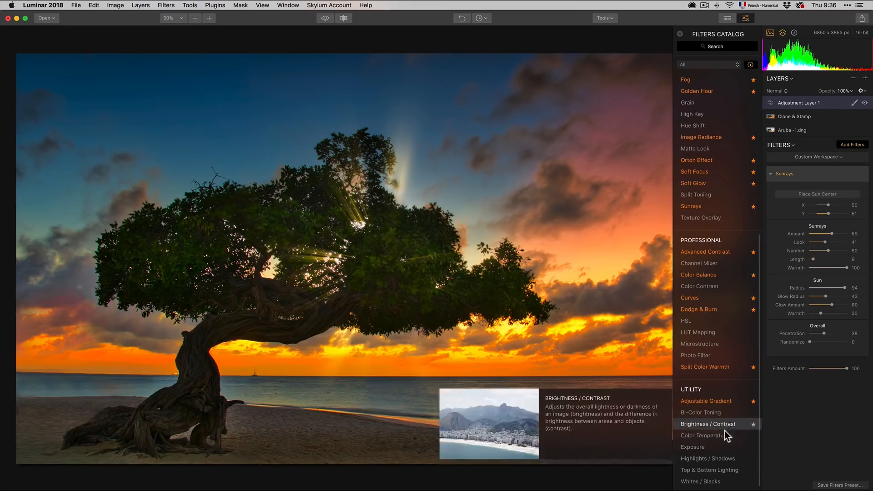
{"action": "mouse_move", "coordinate": [724, 447]}
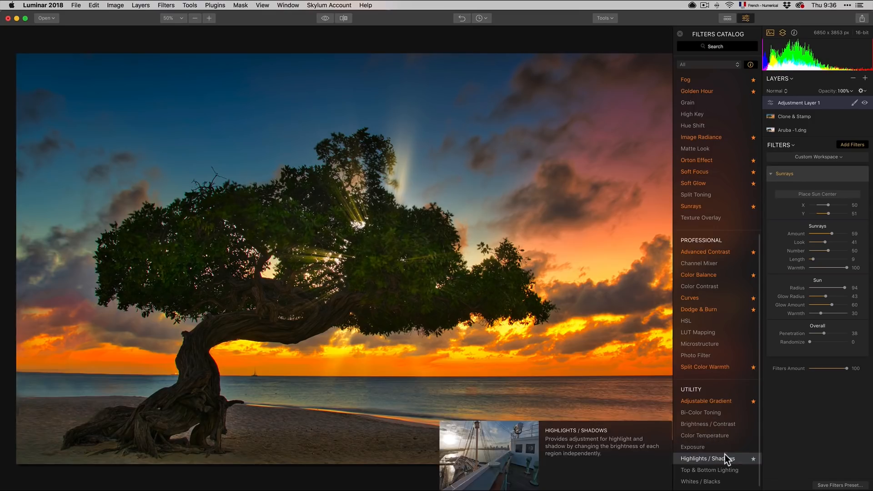
{"action": "mouse_move", "coordinate": [722, 468]}
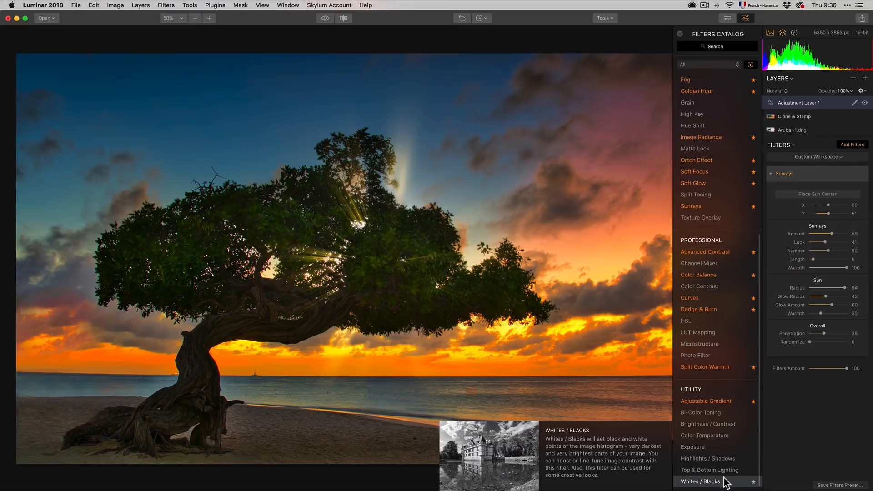
{"action": "left_click", "coordinate": [726, 482]}
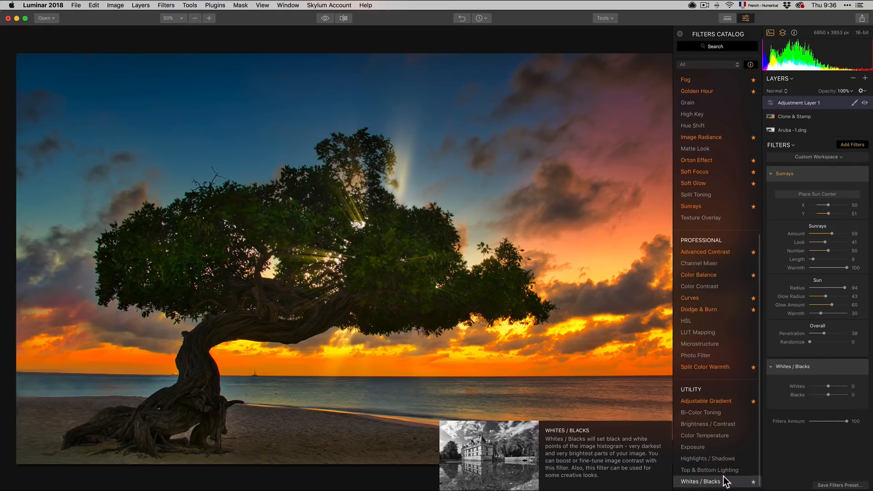
{"action": "left_click_drag", "start_coordinate": [827, 386], "coordinate": [824, 387]}
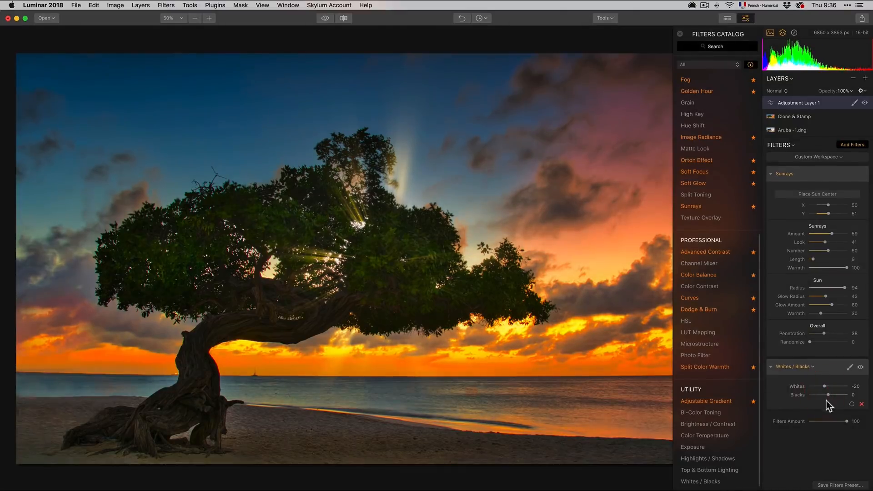
{"action": "left_click", "coordinate": [861, 404]}
{"action": "mouse_move", "coordinate": [747, 342]}
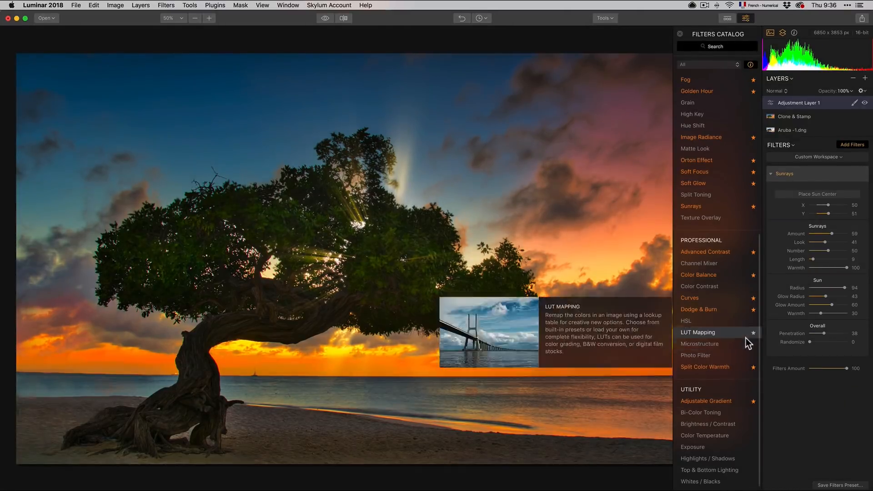
{"action": "scroll", "coordinate": [748, 342], "scroll_direction": "up", "scroll_amount": 10}
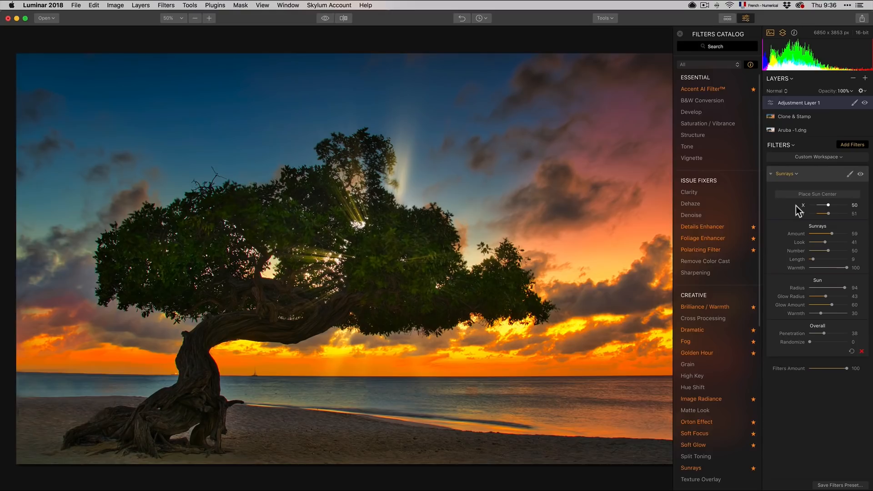
{"action": "mouse_move", "coordinate": [755, 218]}
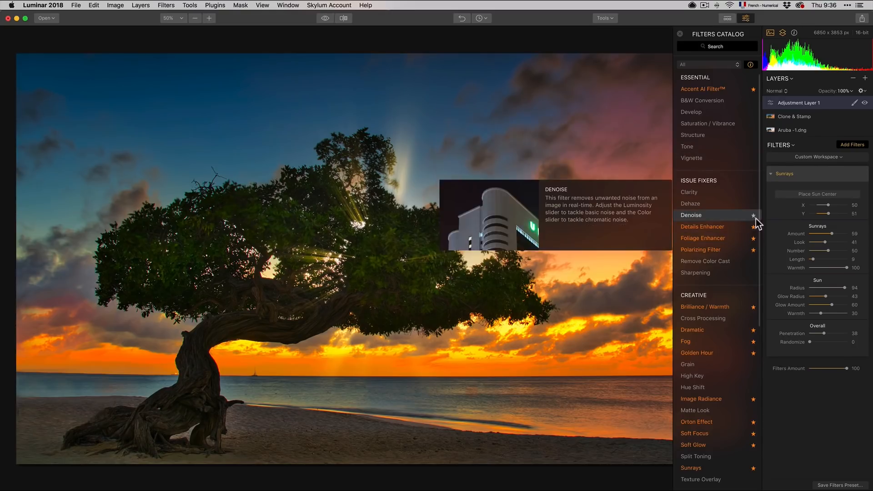